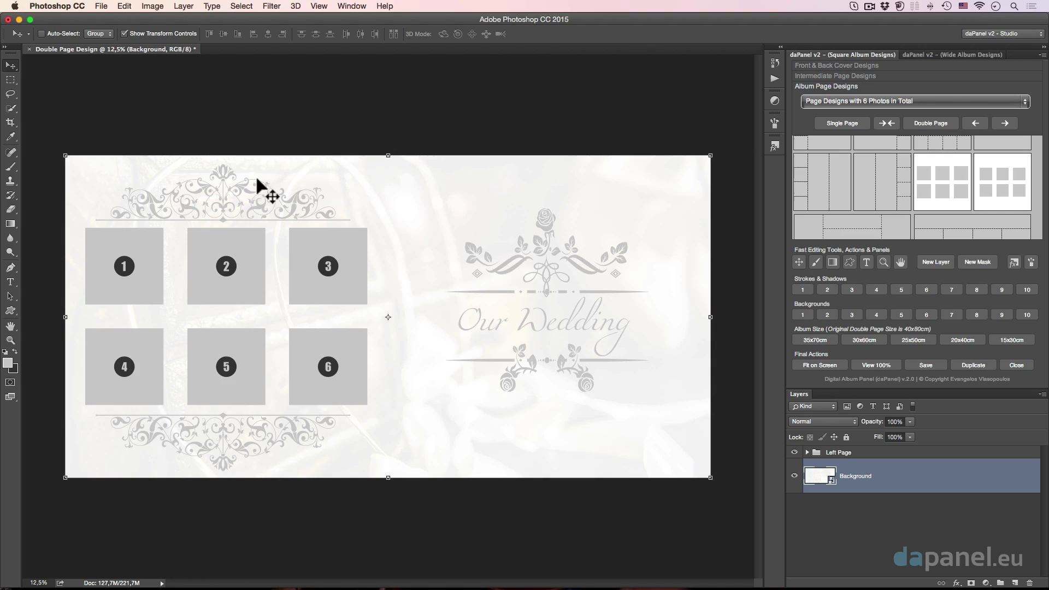
Choose the six-photo page designs category and create a blank double-page album document
click(883, 100)
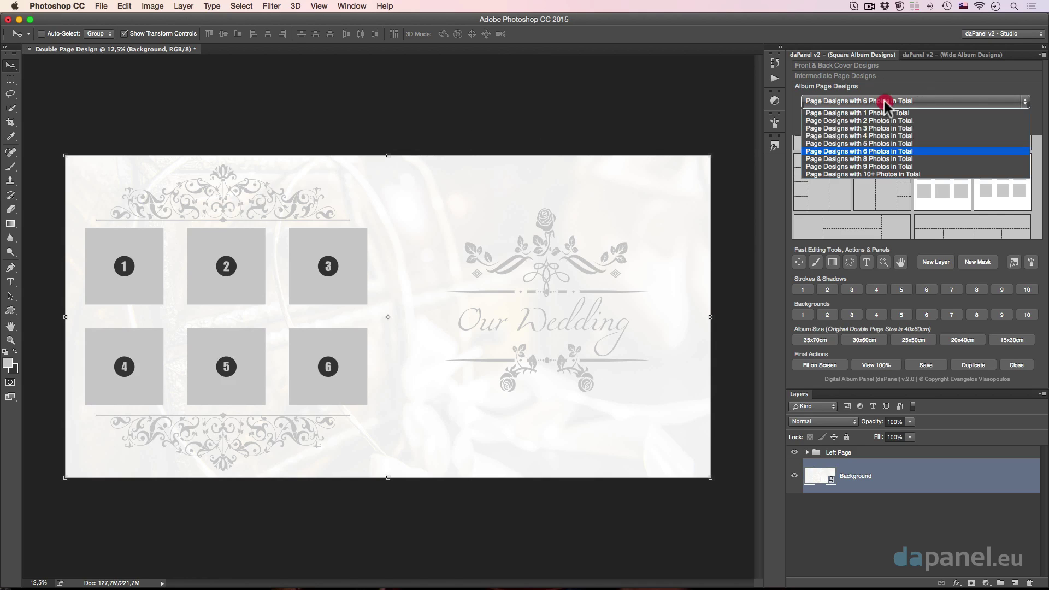
click(871, 150)
scroll(934, 180, down, 3)
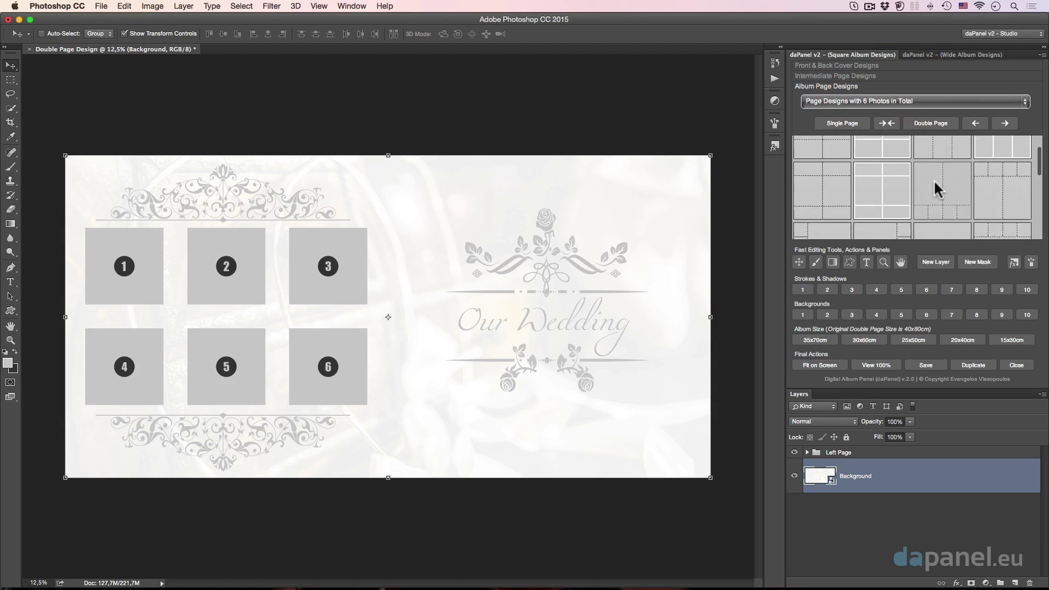
scroll(934, 179, down, 3)
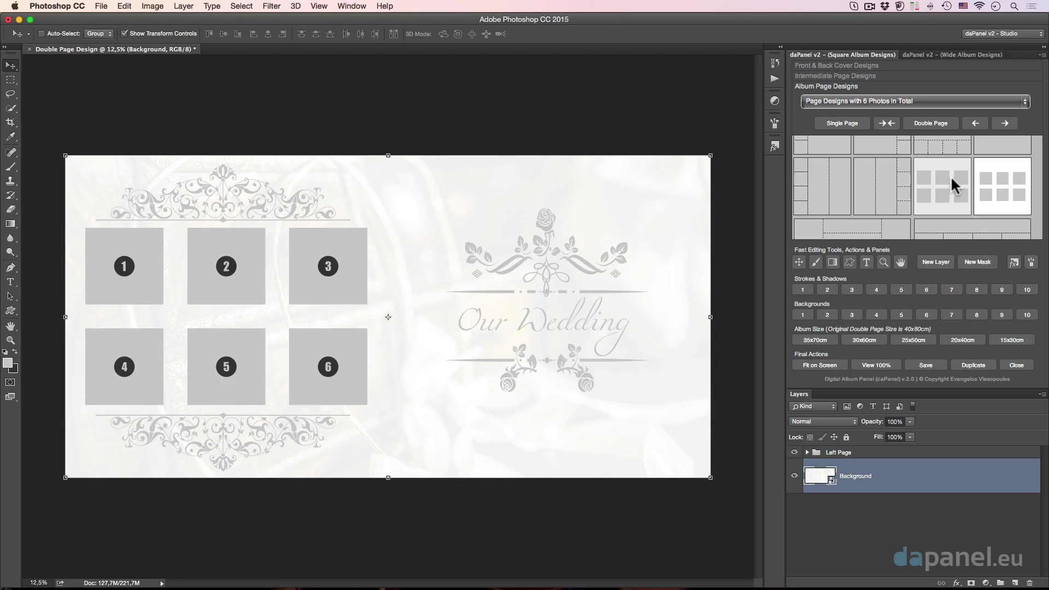
click(931, 123)
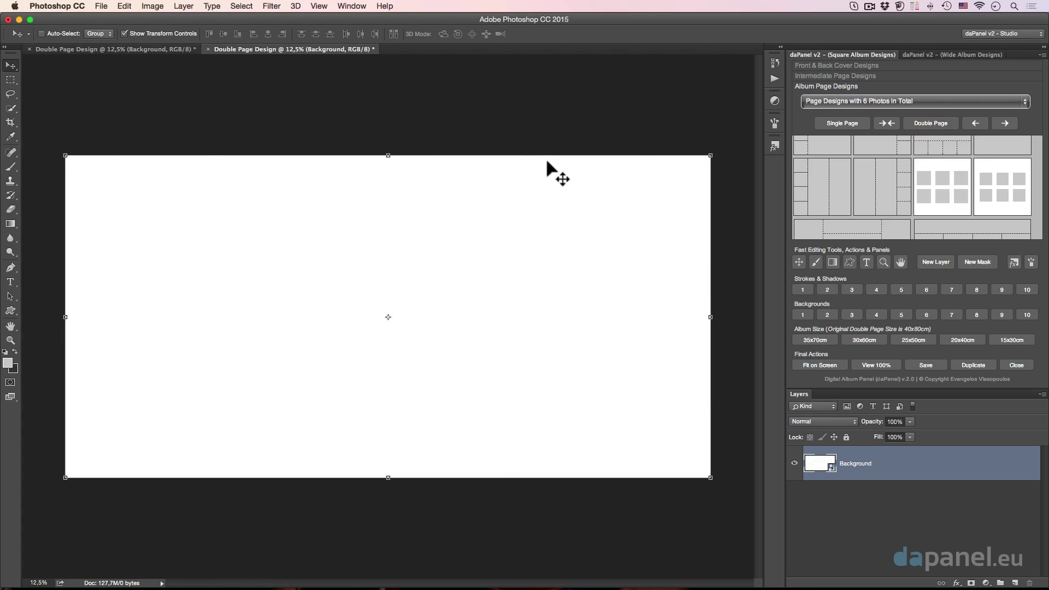
Add the six-photo numbered placeholder layout and shift it onto the left page
click(932, 180)
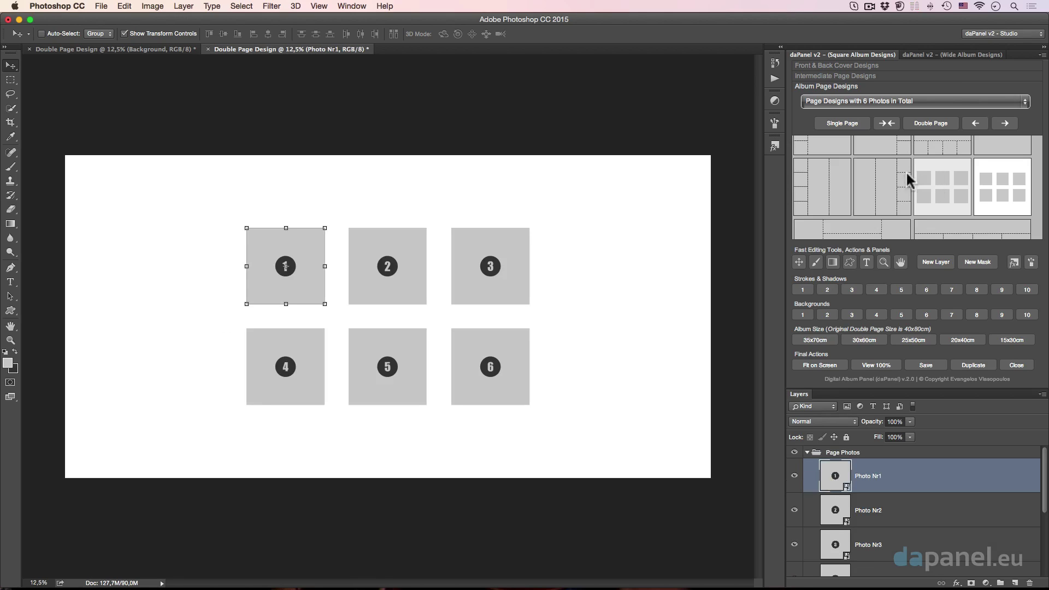
click(970, 120)
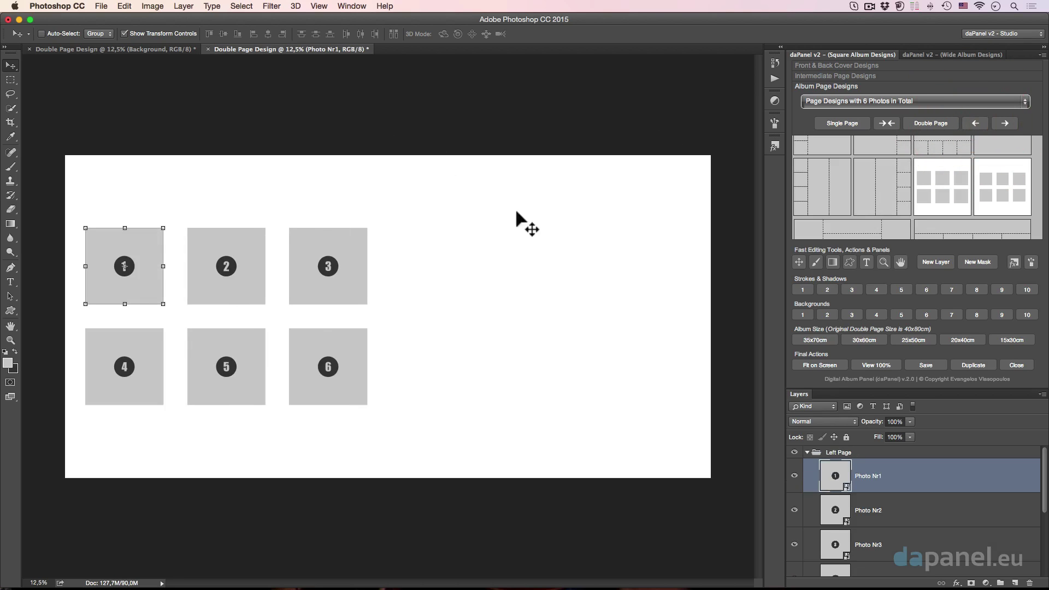
scroll(880, 540, down, 4)
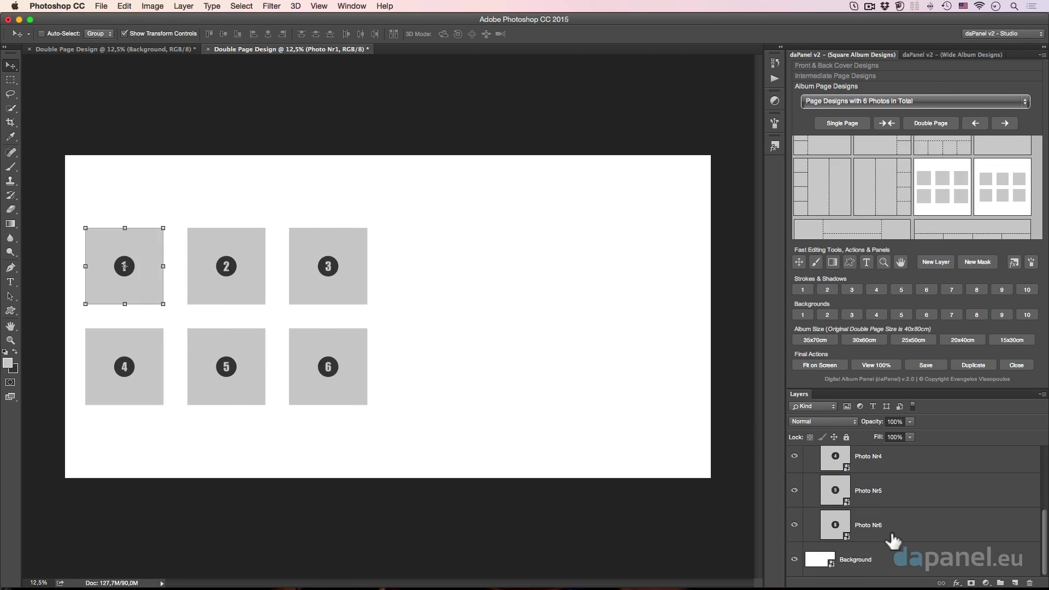
Open the Background smart object and place photo-gfx 01.jpg from Bridge onto it
double_click(814, 559)
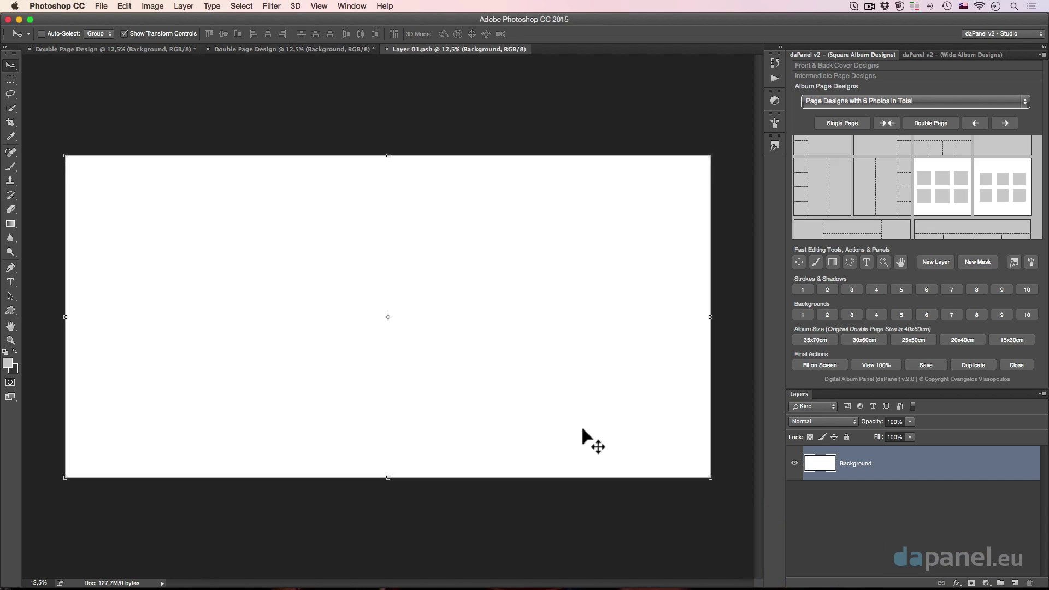
key(super+Tab)
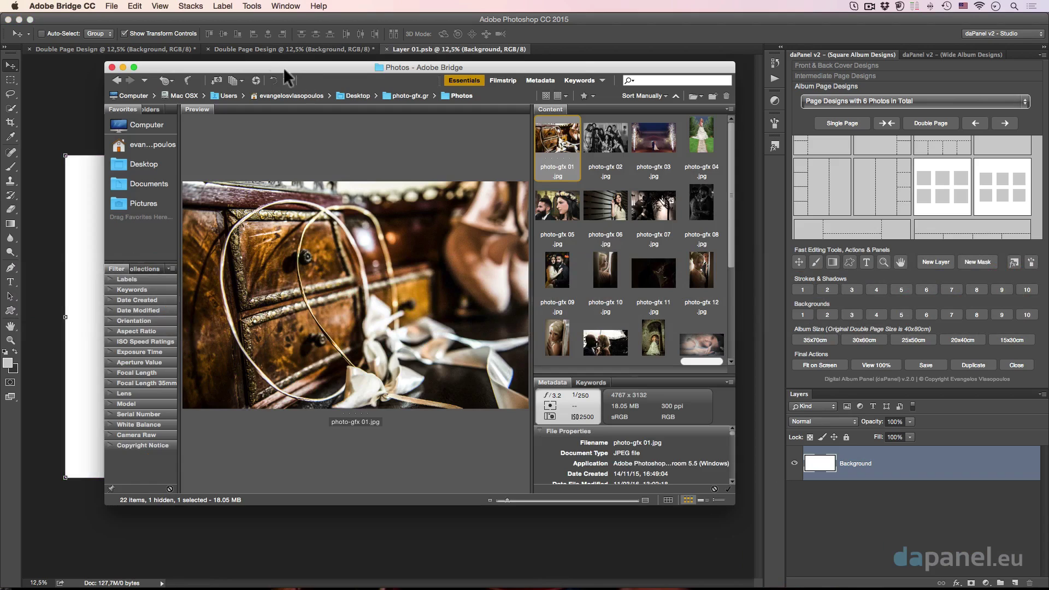
drag(284, 68, 464, 58)
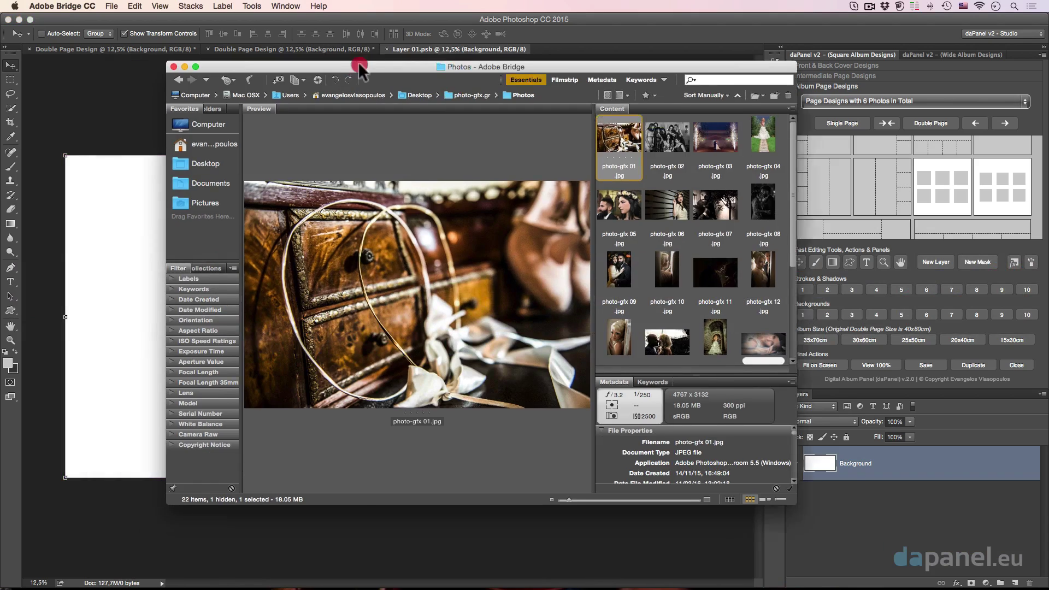
drag(756, 131, 226, 255)
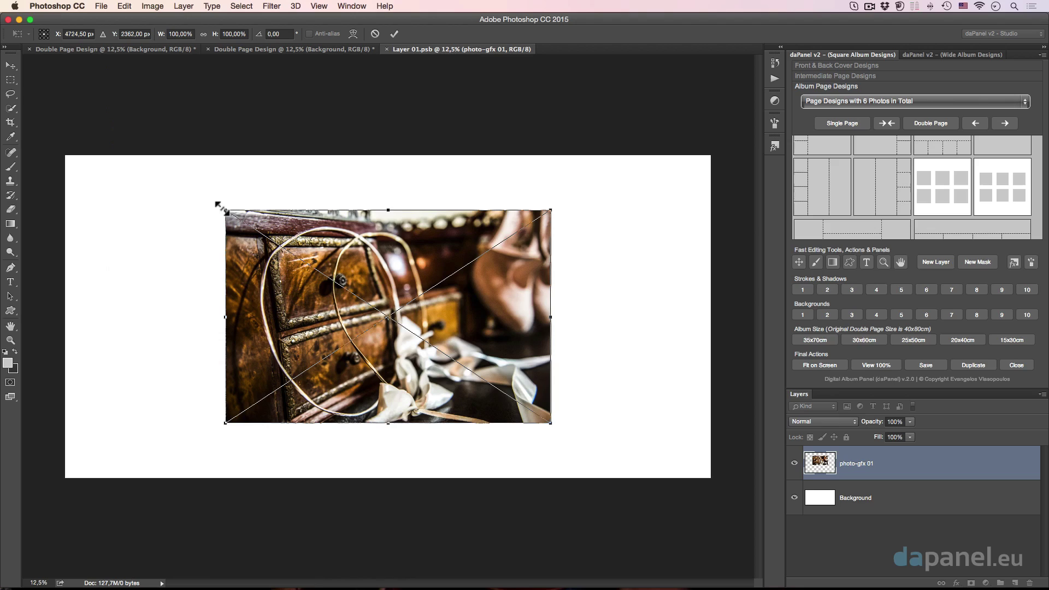
Enlarge the photo to cover the whole spread and fade it to 5% opacity
drag(210, 203, 38, 139)
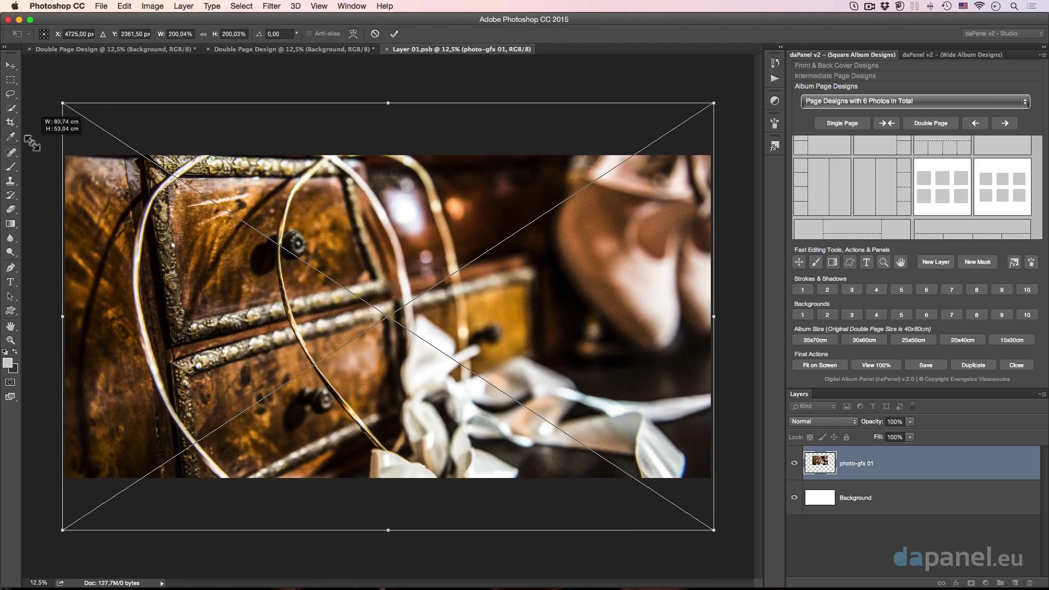
click(395, 34)
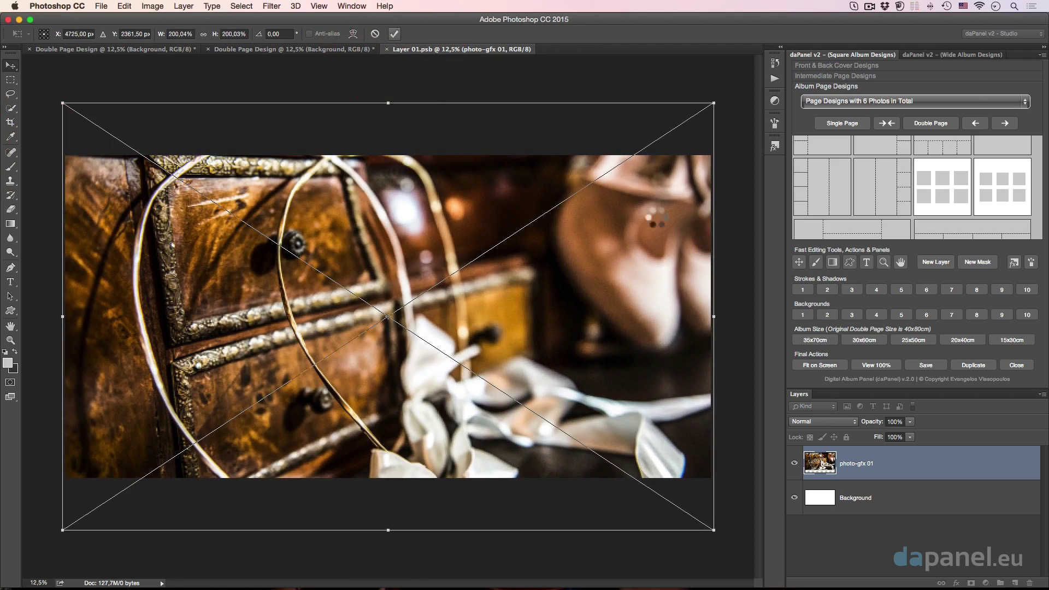
drag(872, 422, 820, 427)
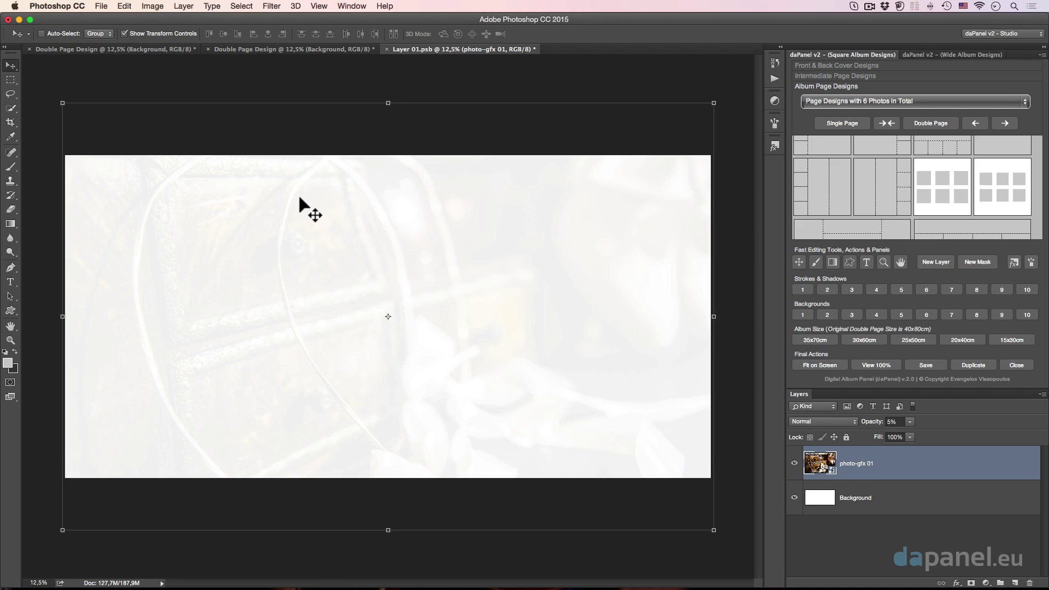
Save and close the Layer 01.psb background edit to return to the main spread
click(386, 49)
click(614, 202)
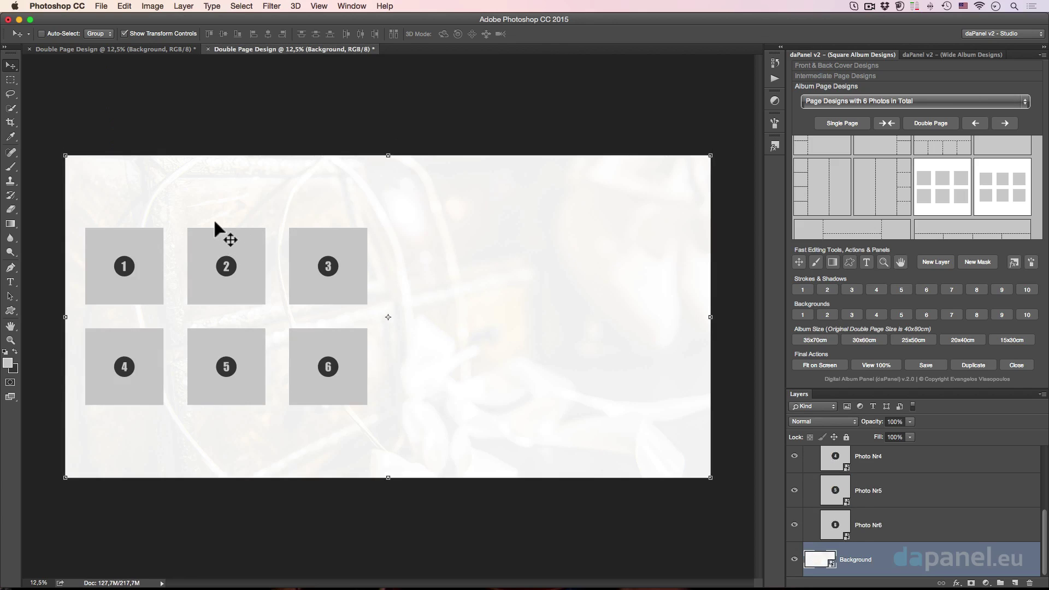
scroll(902, 504, up, 3)
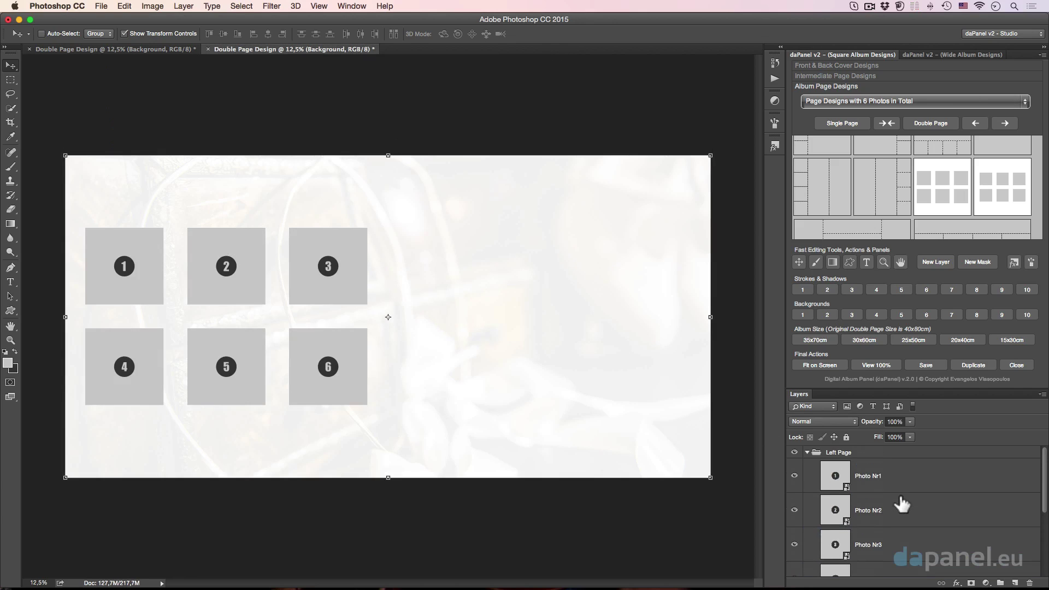
Collapse the Left Page group, select the Custom Shape tool and browse the ornament presets
click(807, 453)
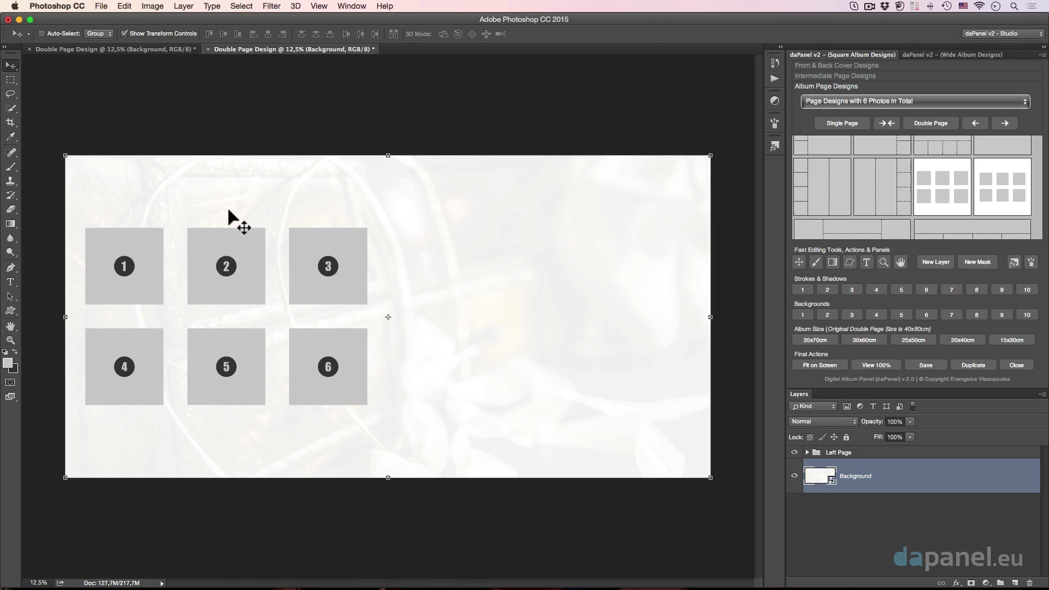
click(852, 262)
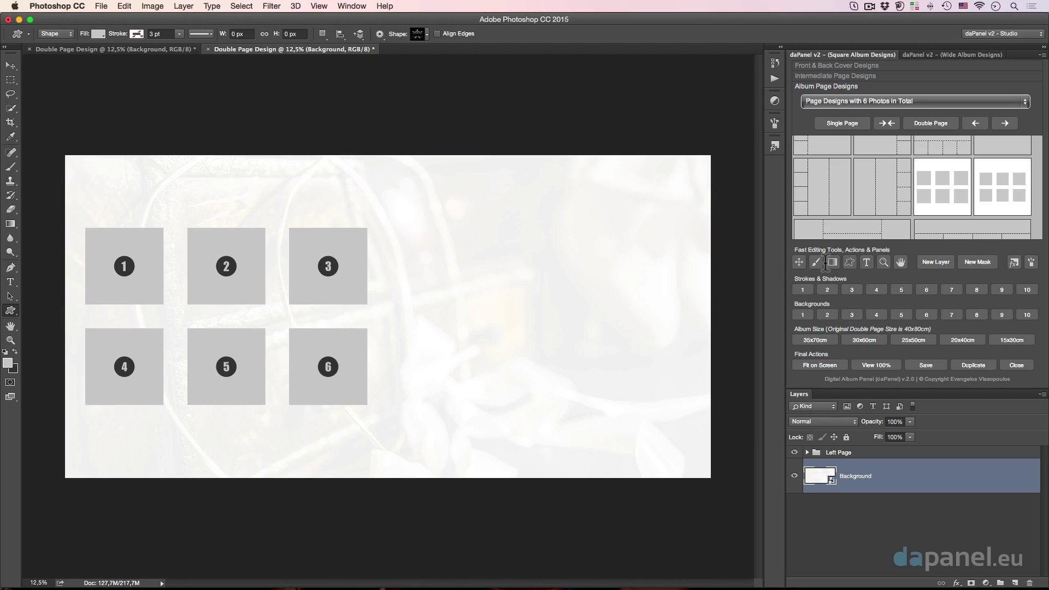
click(427, 32)
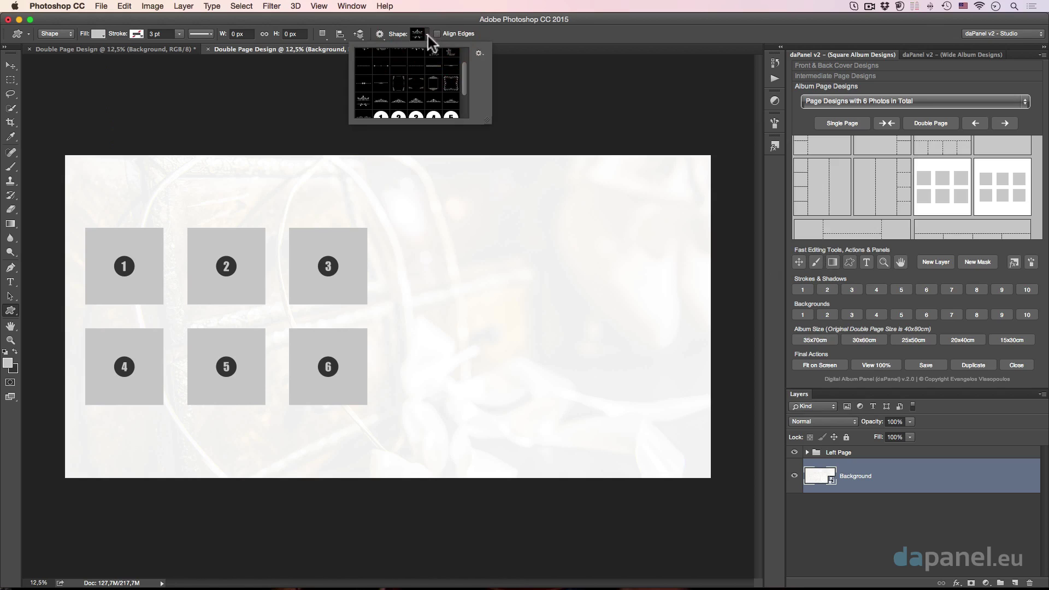
mouse_move(461, 71)
mouse_down()
mouse_move(465, 52)
mouse_move(464, 74)
mouse_up()
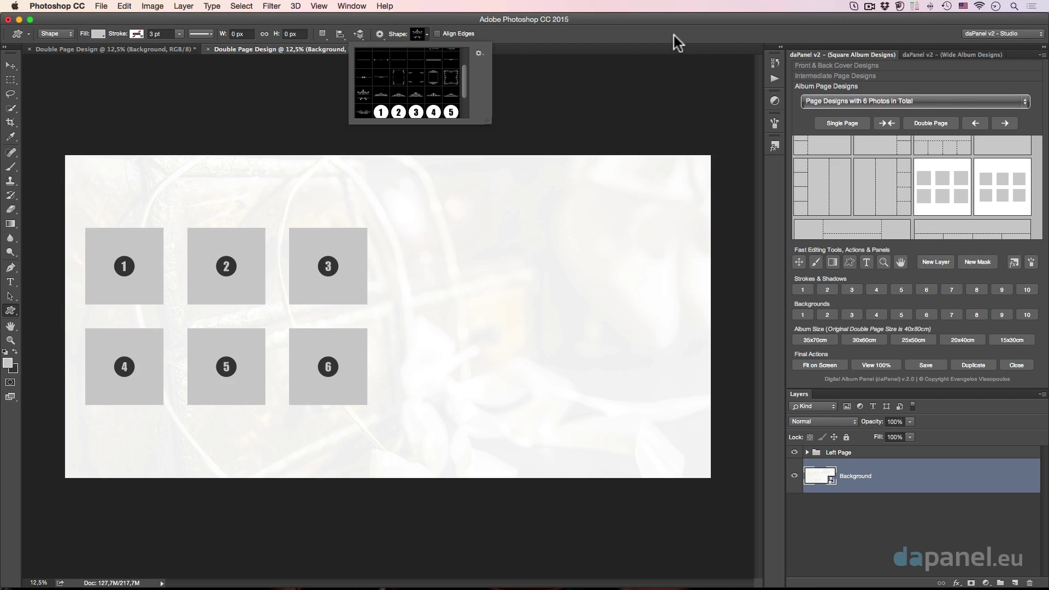
mouse_move(464, 77)
mouse_down()
mouse_move(464, 58)
mouse_move(460, 83)
mouse_up()
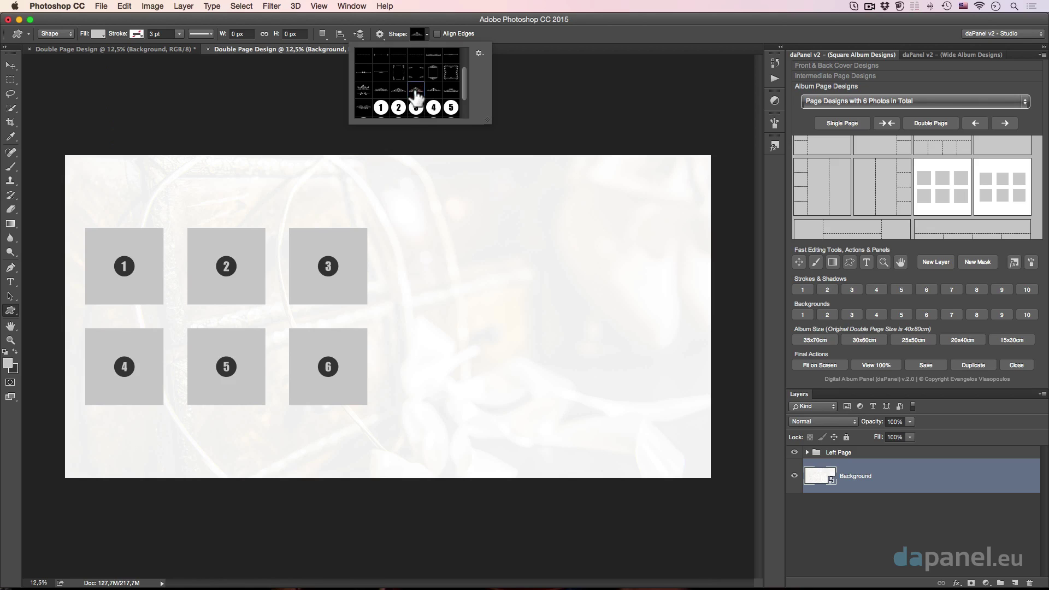
Pick an ornament shape, draw a trial one above the placeholders, and undo it
click(523, 31)
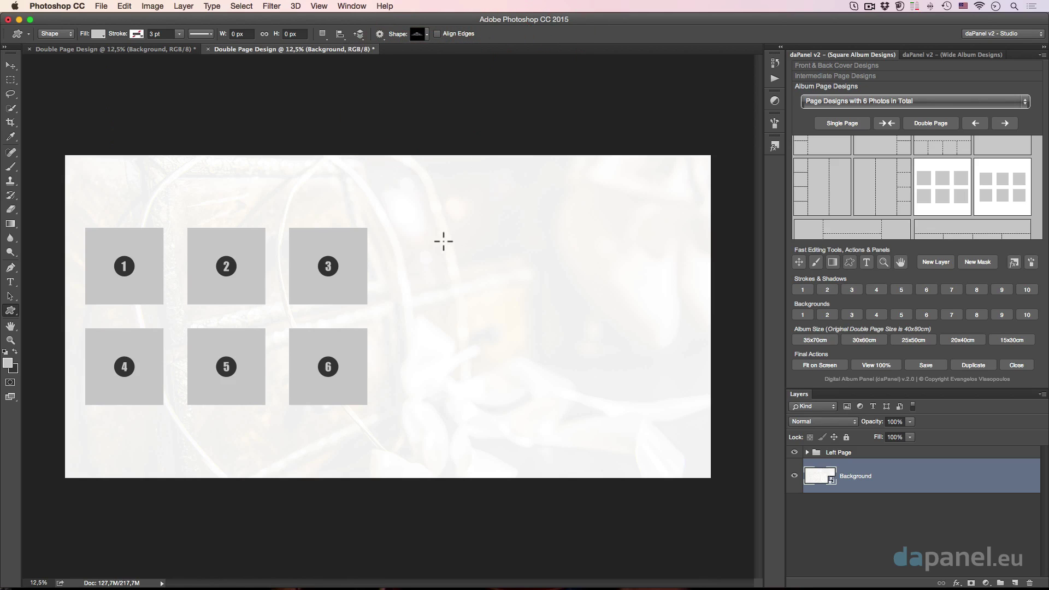
mouse_move(442, 243)
mouse_down()
mouse_move(599, 313)
mouse_move(633, 308)
mouse_up()
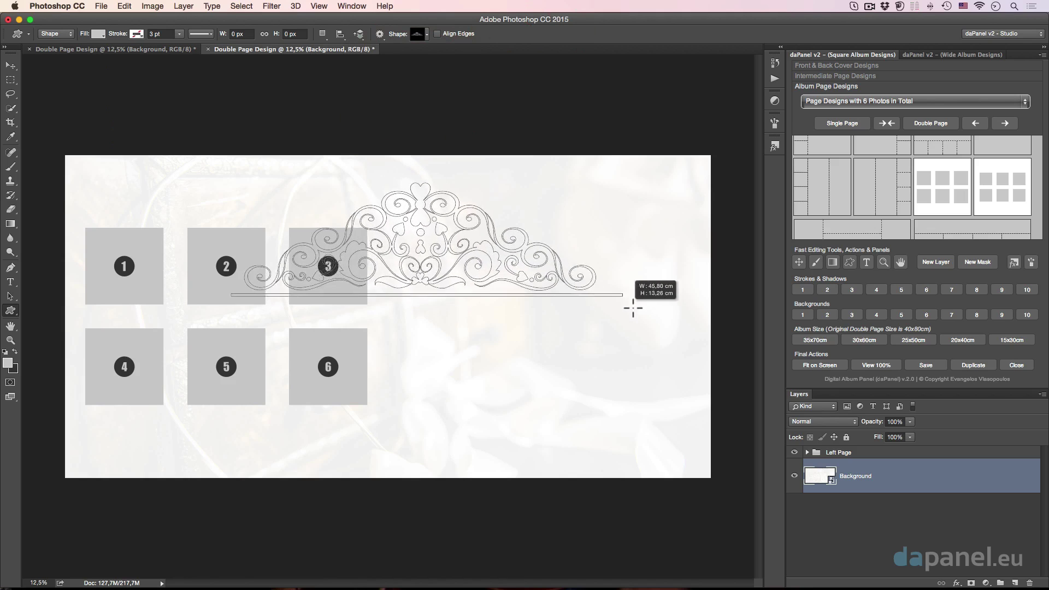
drag(633, 308, 668, 309)
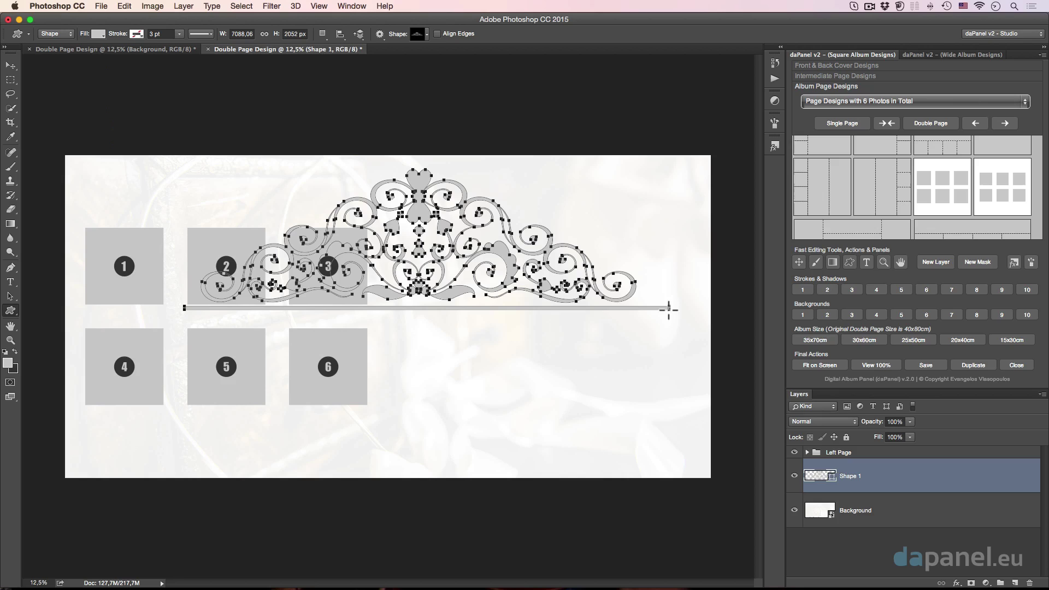
key(ctrl+z)
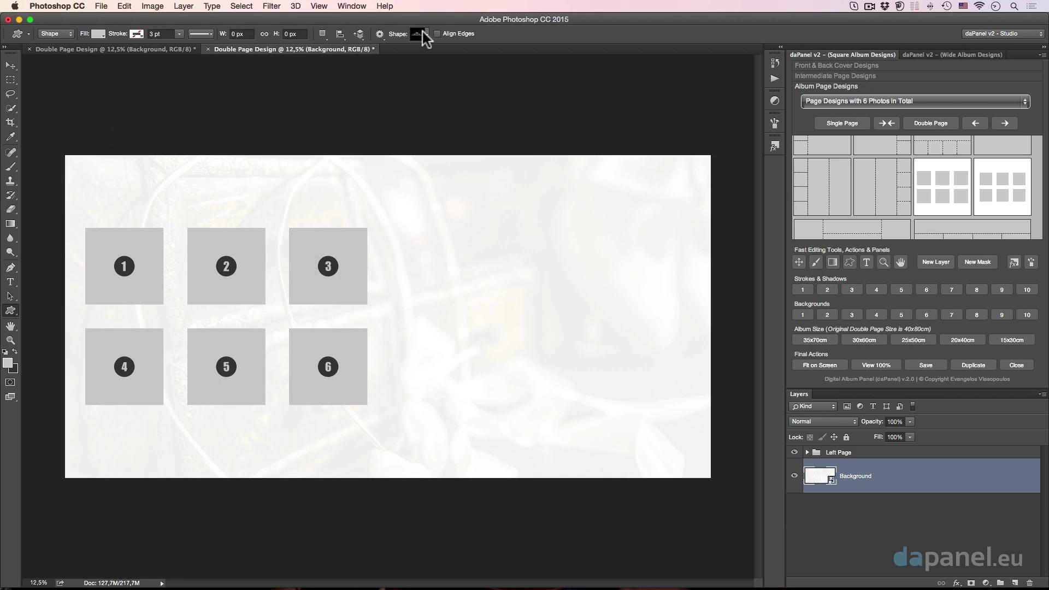
Select the decorative divider ornament shape, undoing a freely drawn test copy
click(425, 33)
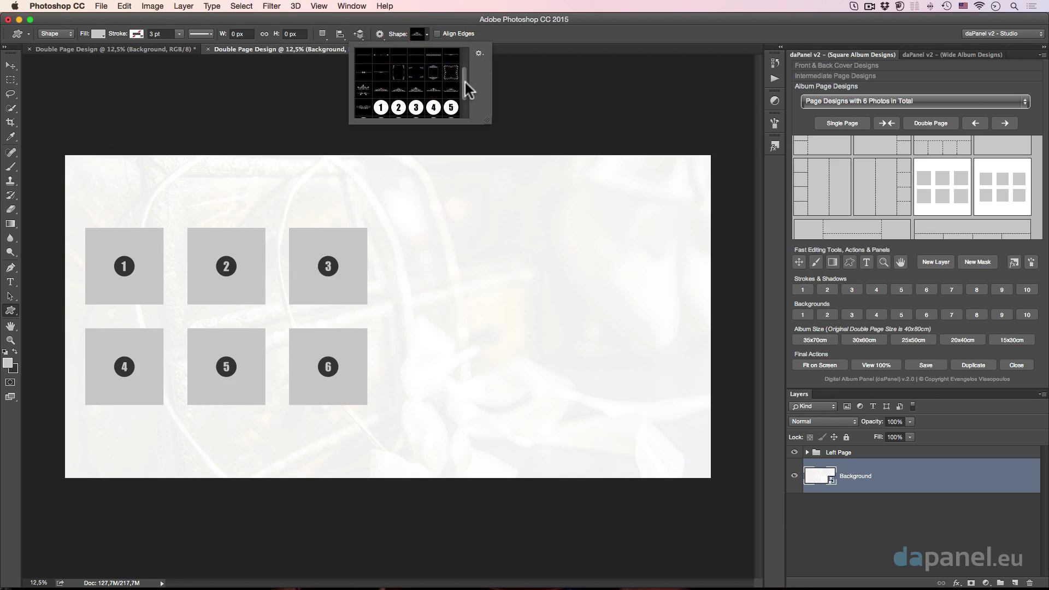
mouse_move(465, 80)
mouse_down()
mouse_move(464, 68)
mouse_move(464, 84)
mouse_up()
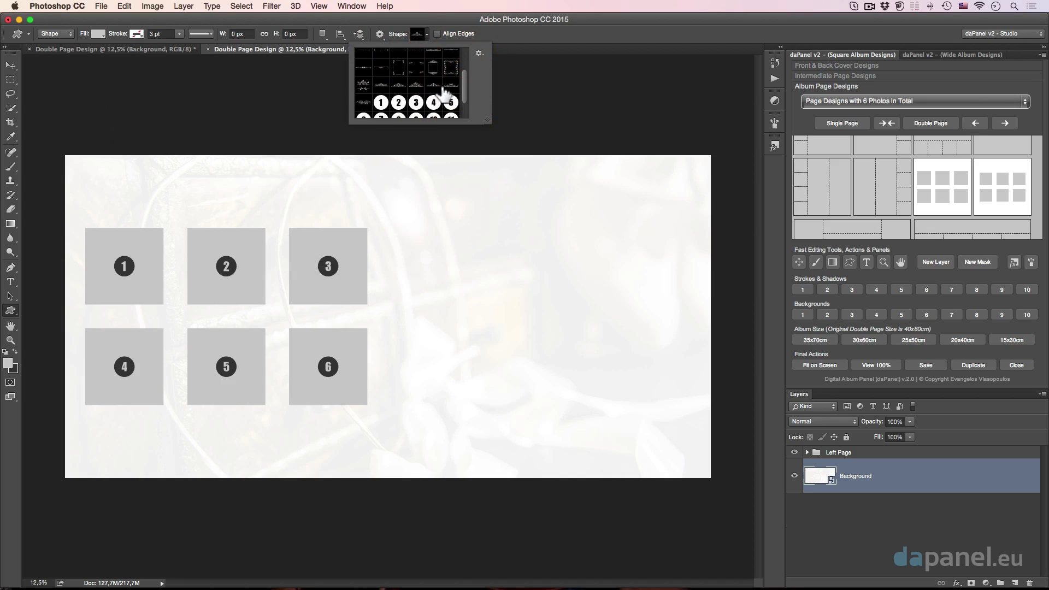
click(381, 86)
click(377, 16)
drag(381, 183, 490, 222)
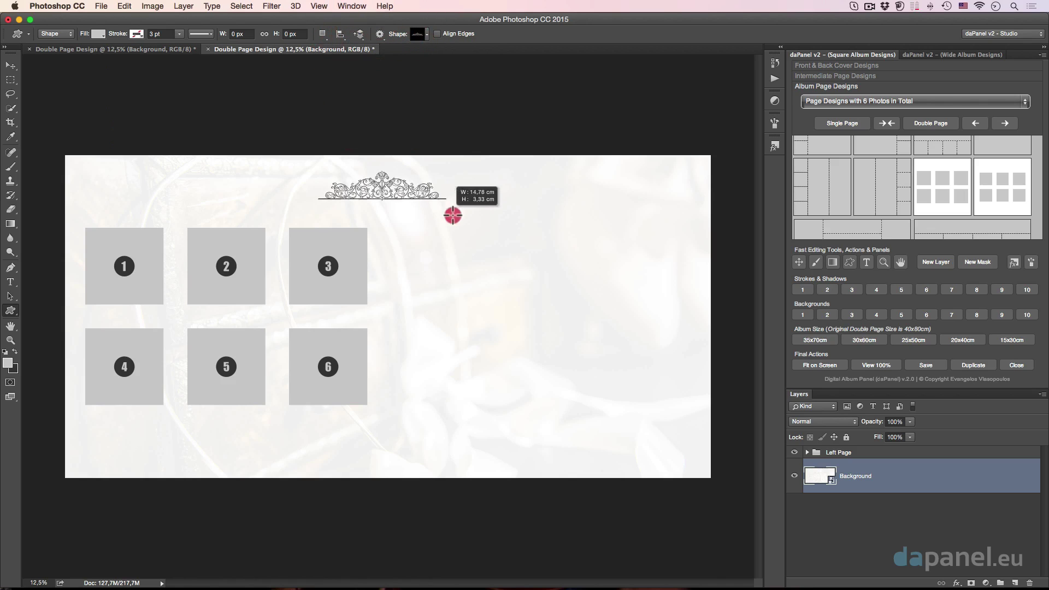
key(ctrl+z)
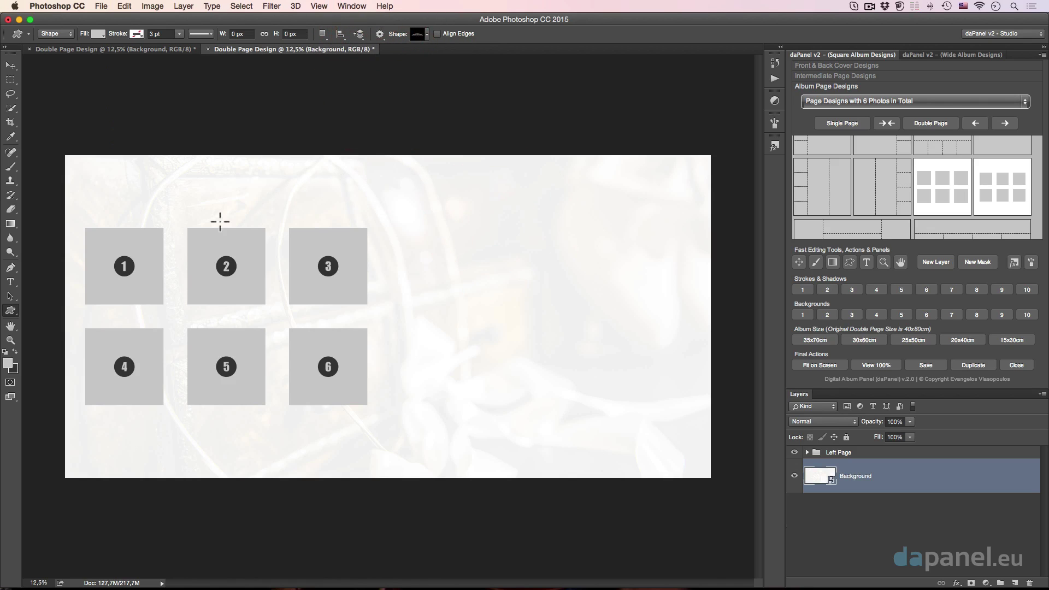
Create a 100 × 22.5 px divider ornament from the Create Custom Shape dialog
click(425, 281)
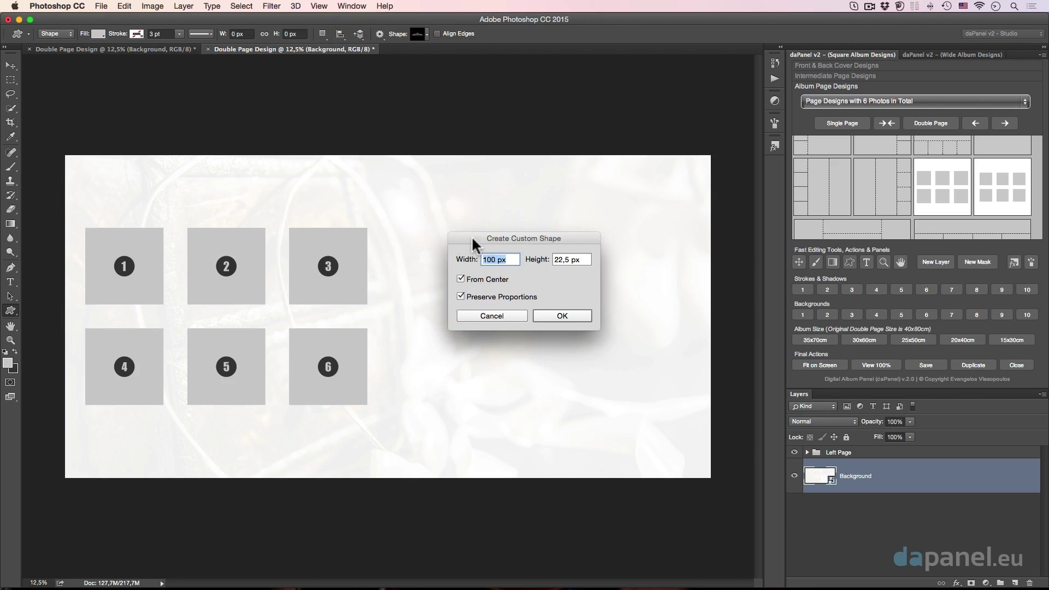
drag(473, 239, 461, 228)
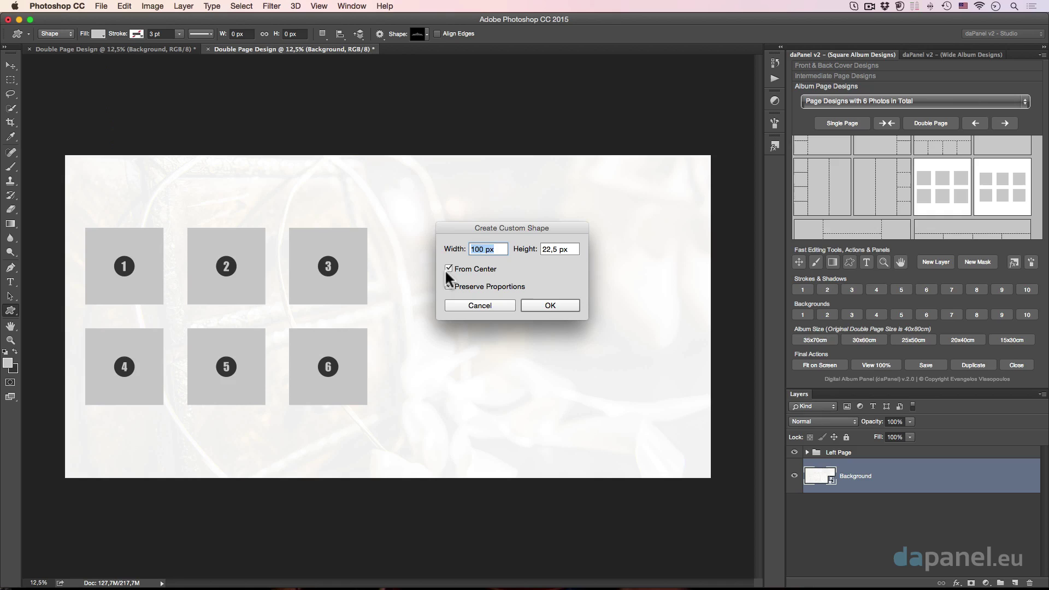
click(551, 306)
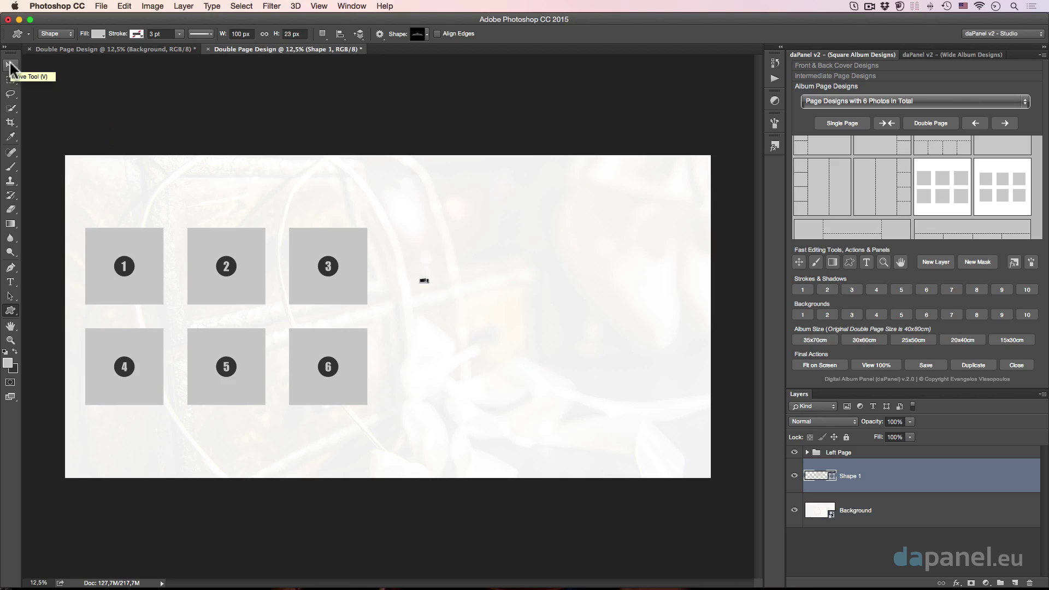
With rulers shown, enlarge the ornament into a wide divider above photo boxes 1–3
key(ctrl+r)
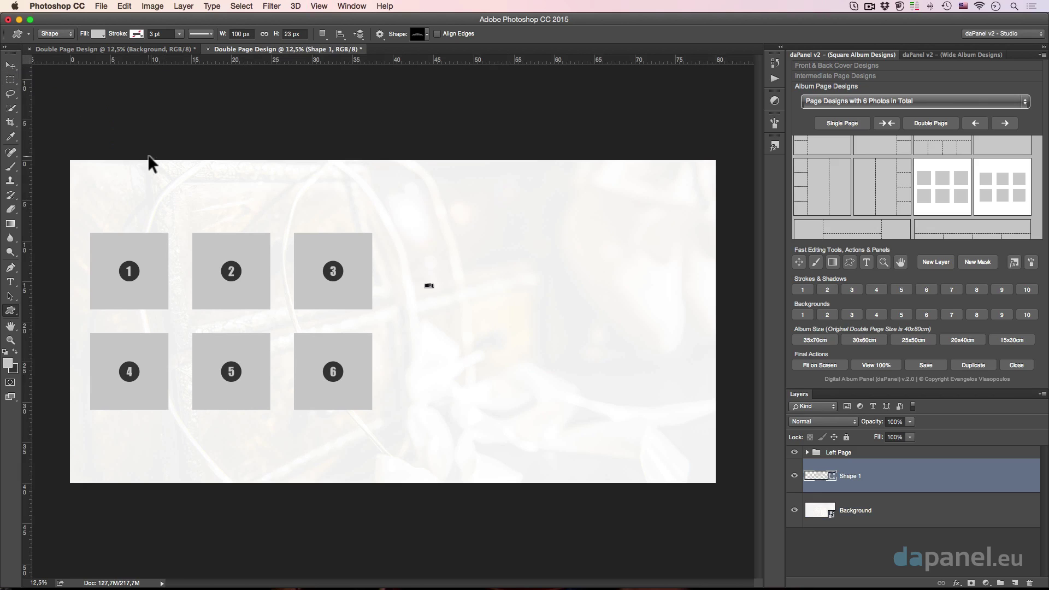
key(ctrl+t)
drag(436, 285, 526, 234)
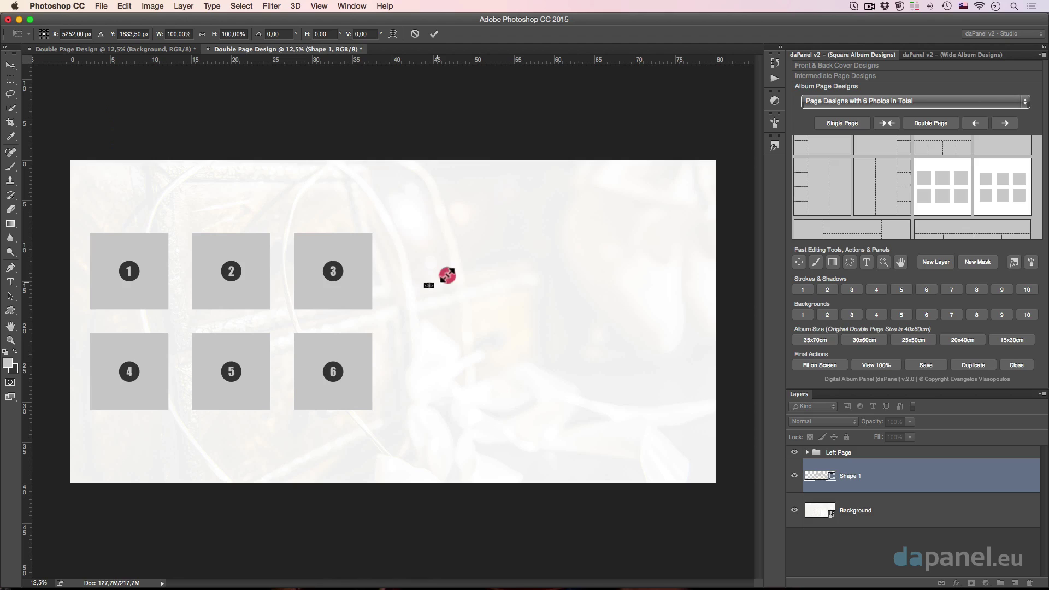
mouse_move(462, 296)
mouse_down()
mouse_move(308, 205)
mouse_move(357, 169)
mouse_move(288, 191)
mouse_up()
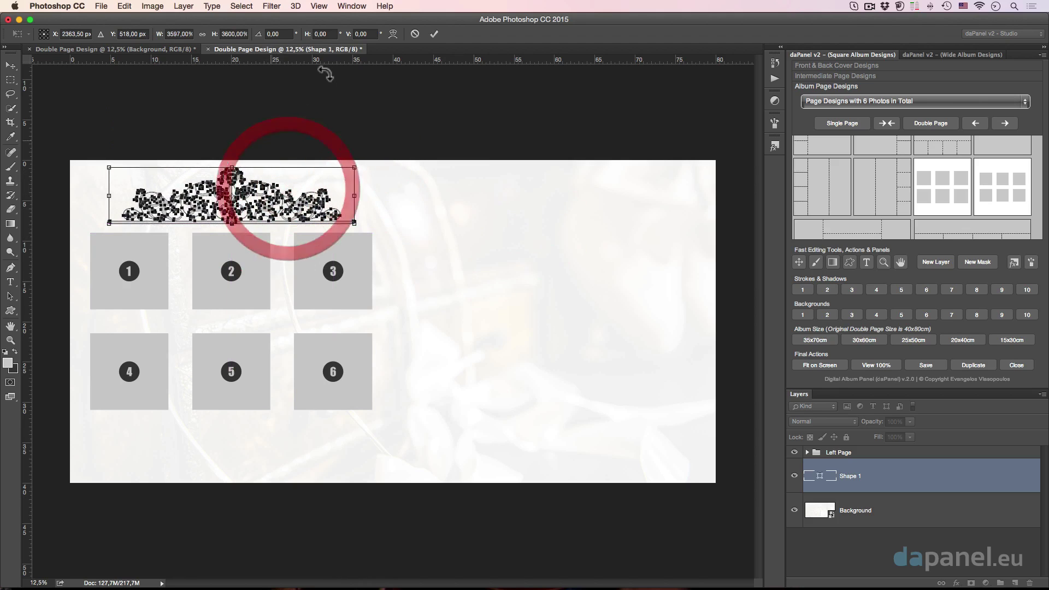
click(433, 33)
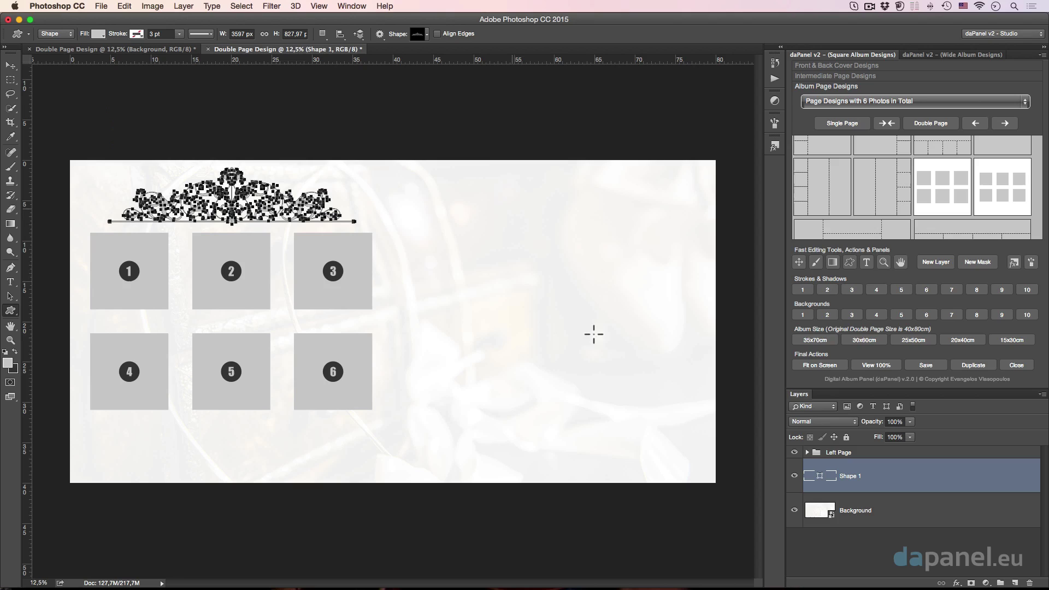
Fill the Shape 1 ornament with dark grey 393939 sampled from a number circle, then hide rulers
click(831, 543)
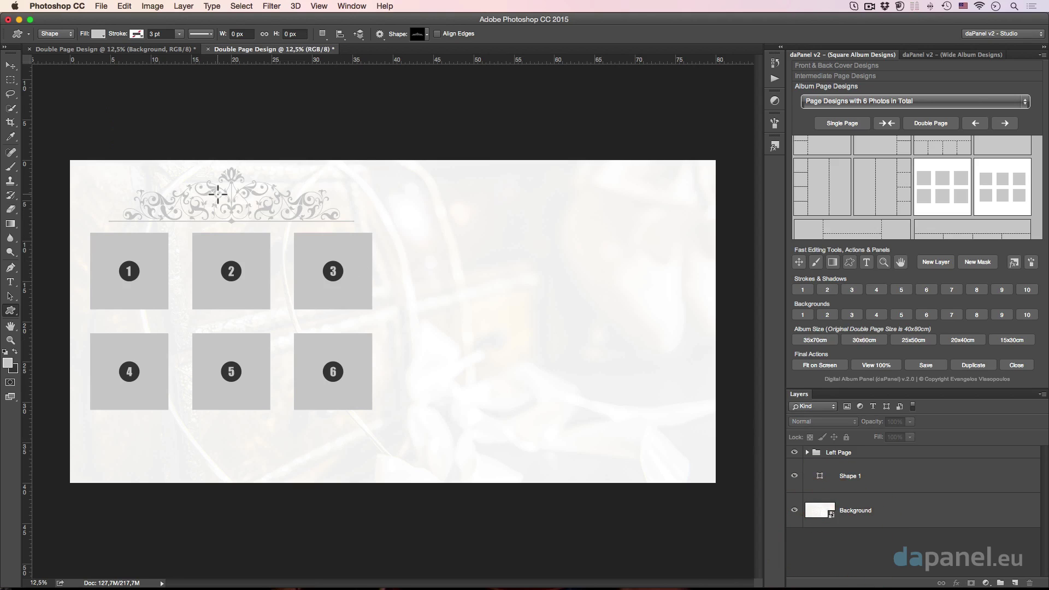
double_click(820, 476)
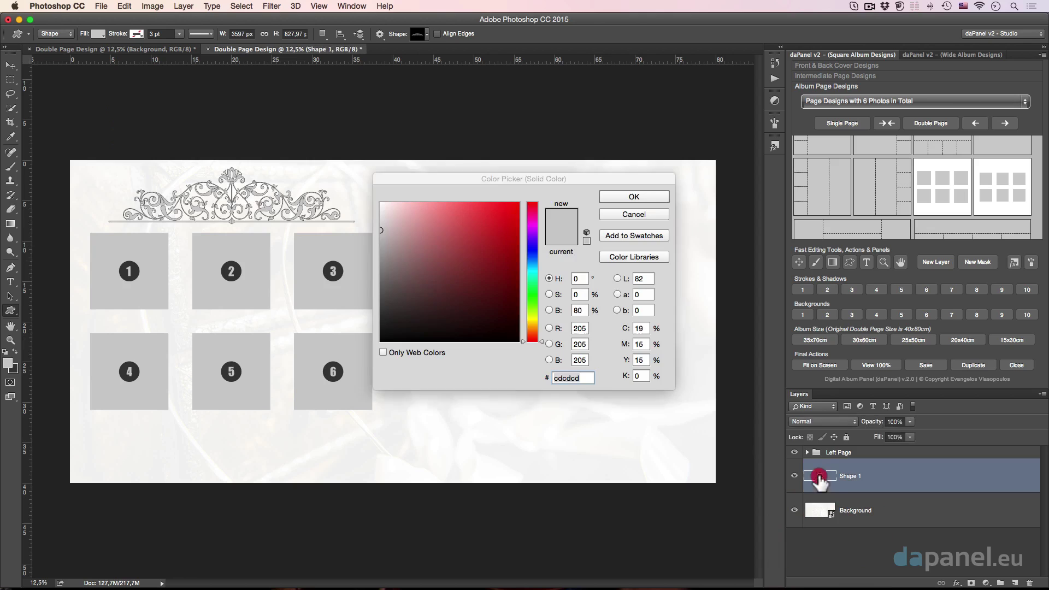
click(340, 375)
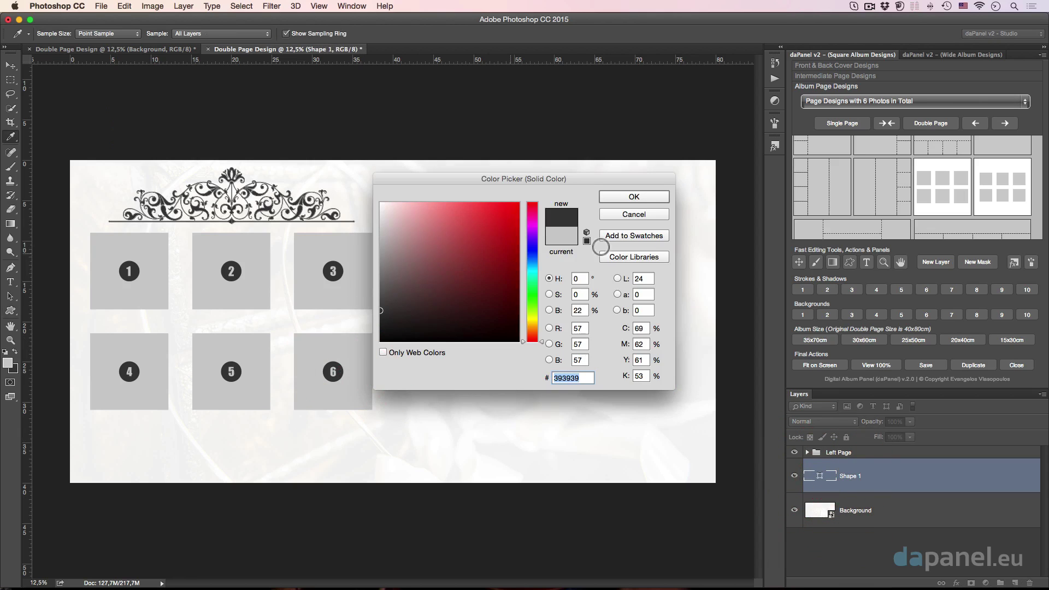
click(630, 196)
click(836, 549)
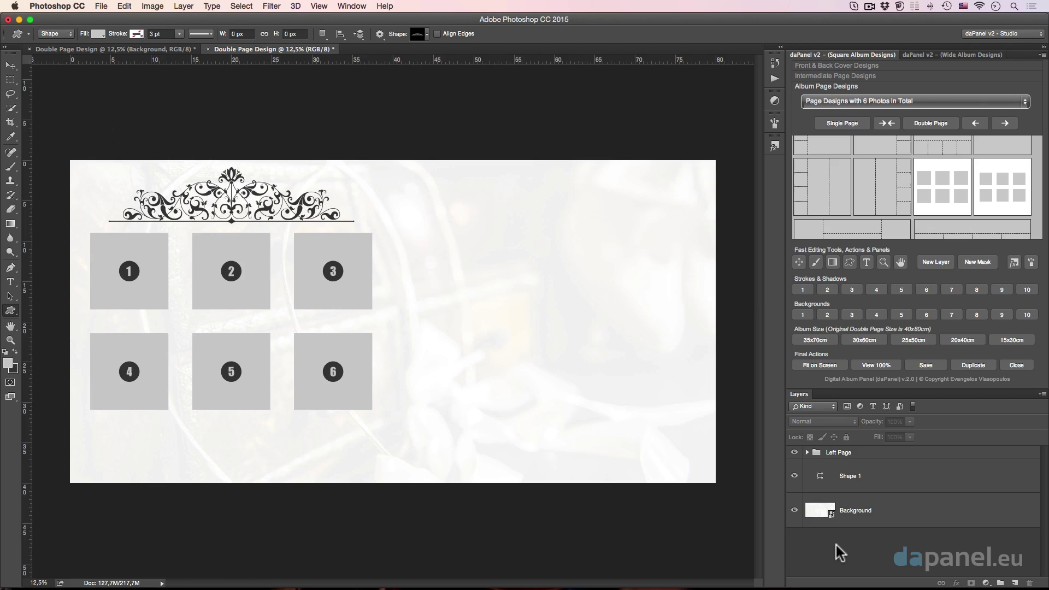
key(ctrl+r)
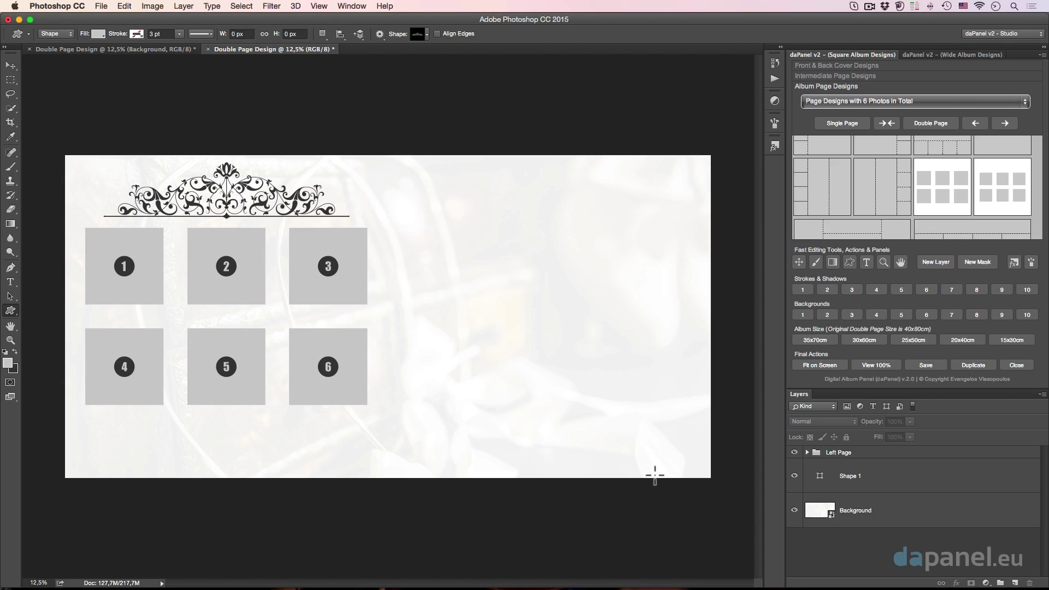
Duplicate the ornament, flip the copy vertically and position it below photo boxes 4–6
click(826, 480)
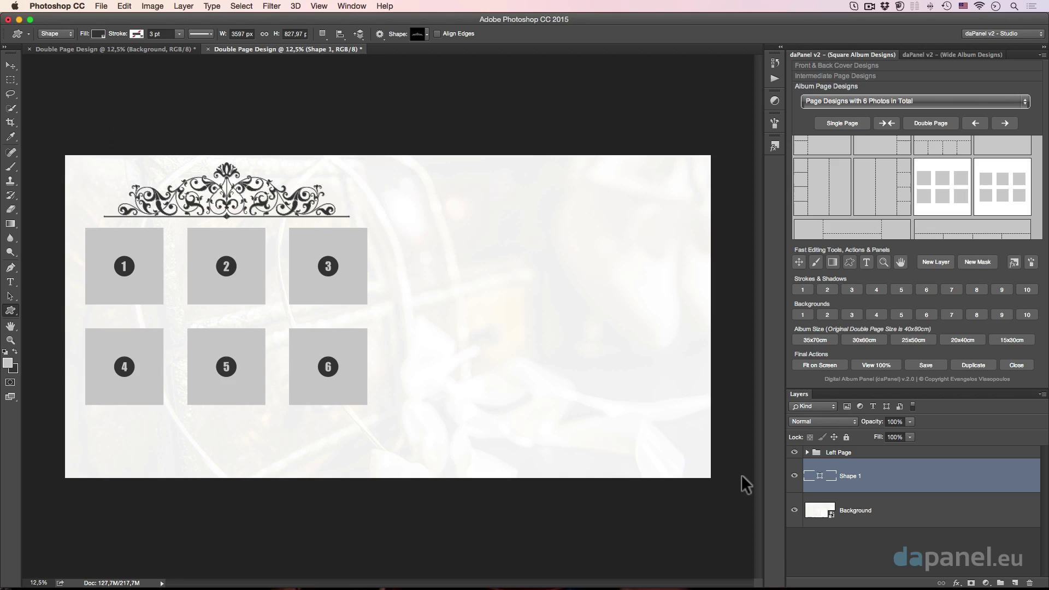
key(ctrl+j)
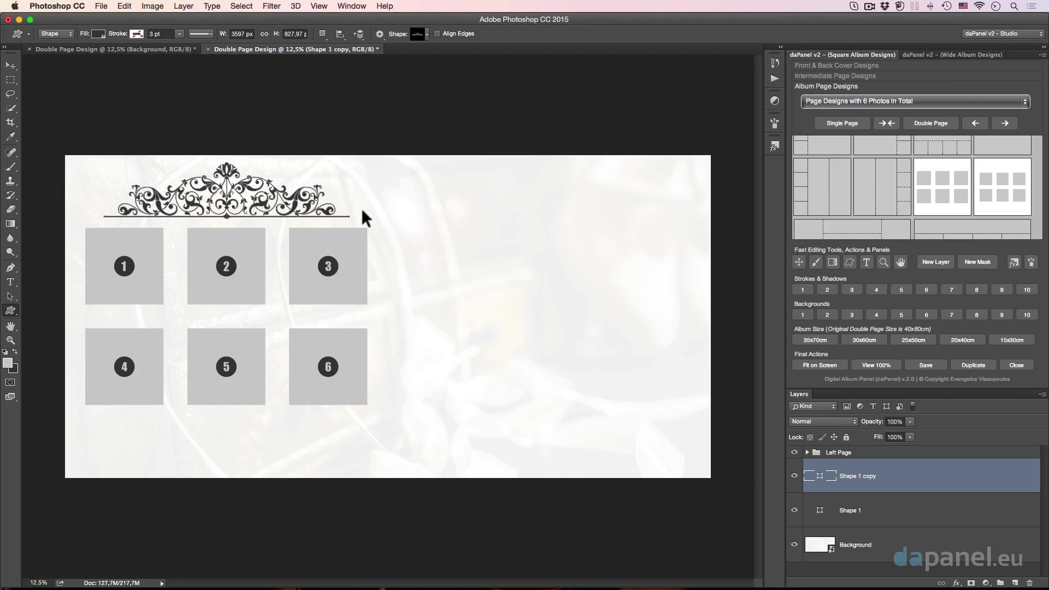
key(ctrl+t)
right_click(263, 188)
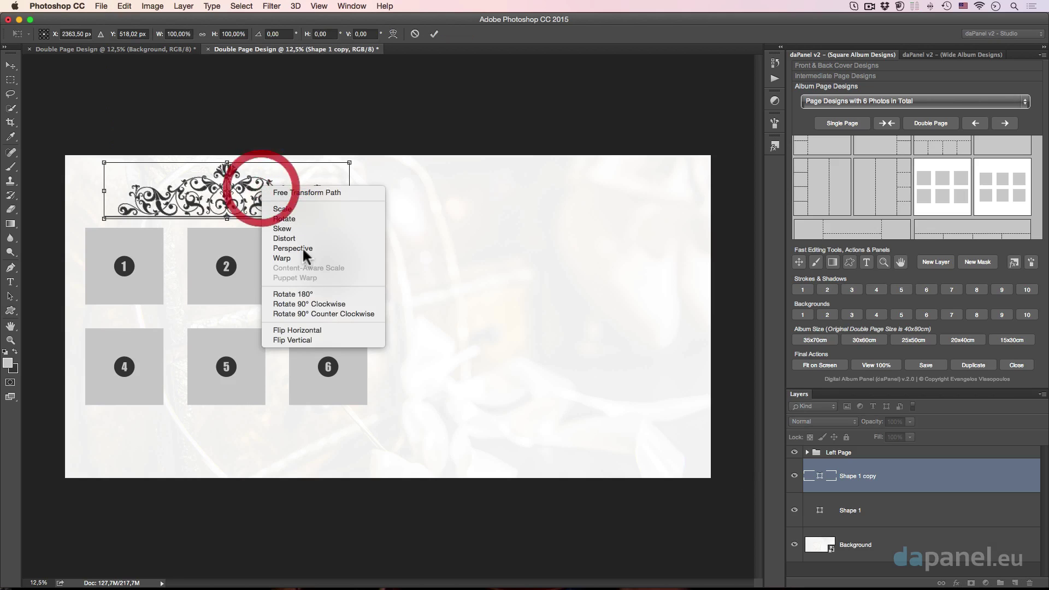
click(293, 340)
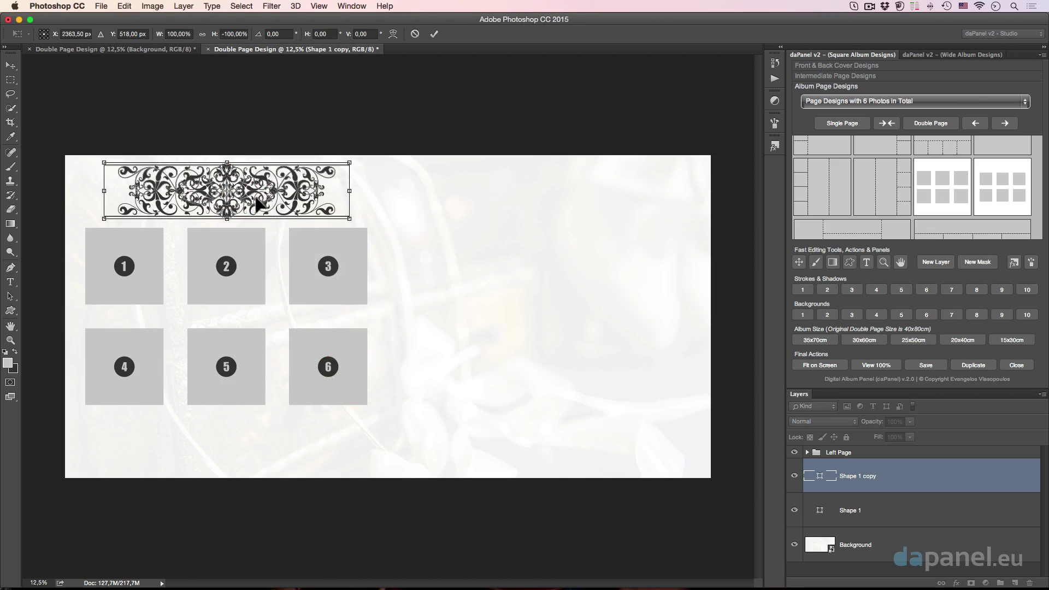
drag(251, 200, 256, 450)
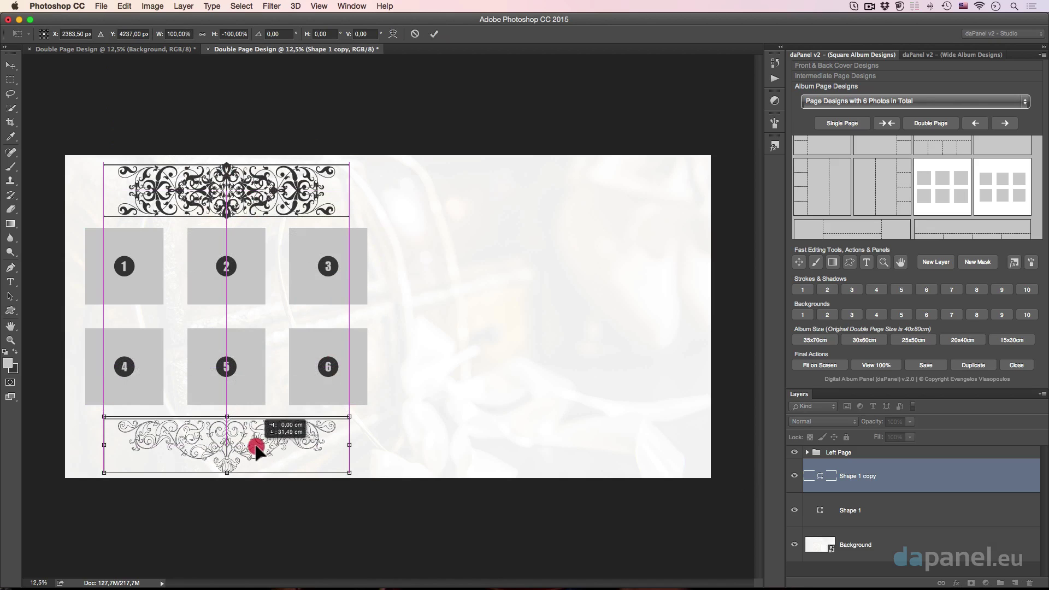
drag(257, 450, 260, 446)
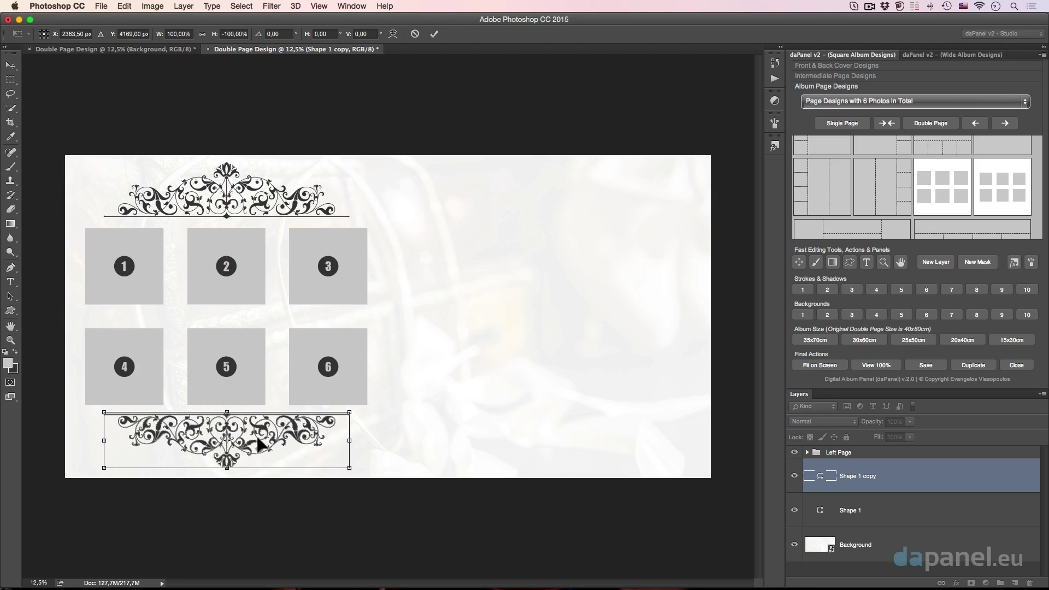
click(434, 33)
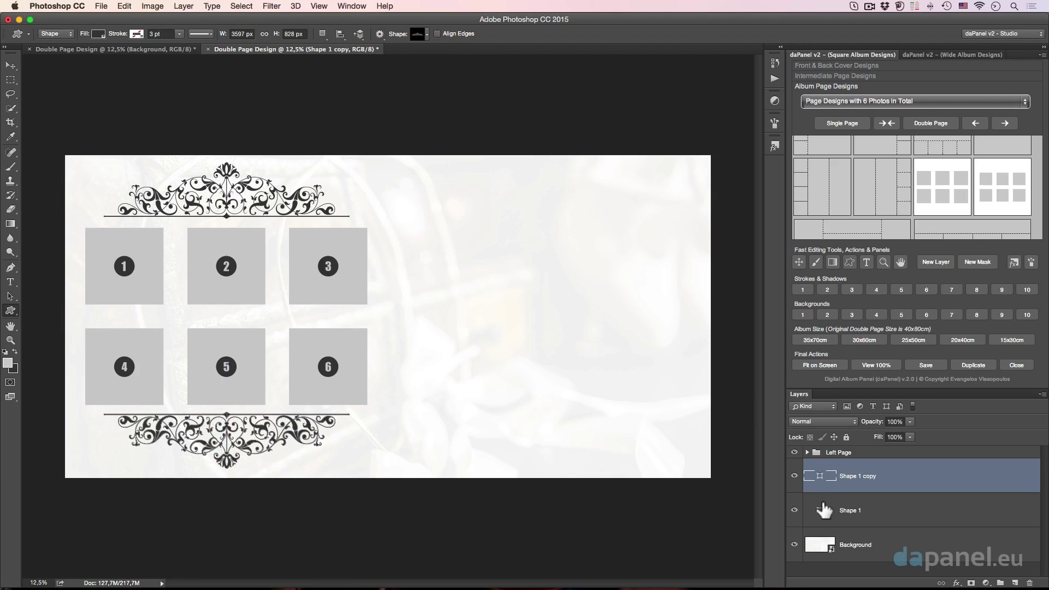
Fill both ornament layers with light grey cdcdcd sampled from photo box 2
double_click(815, 475)
click(241, 278)
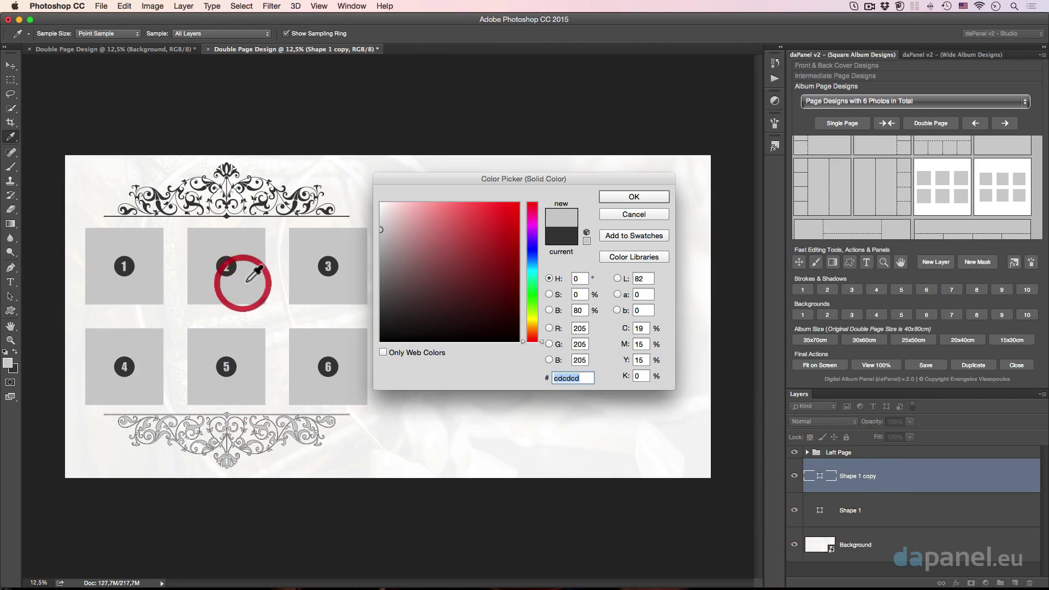
click(634, 196)
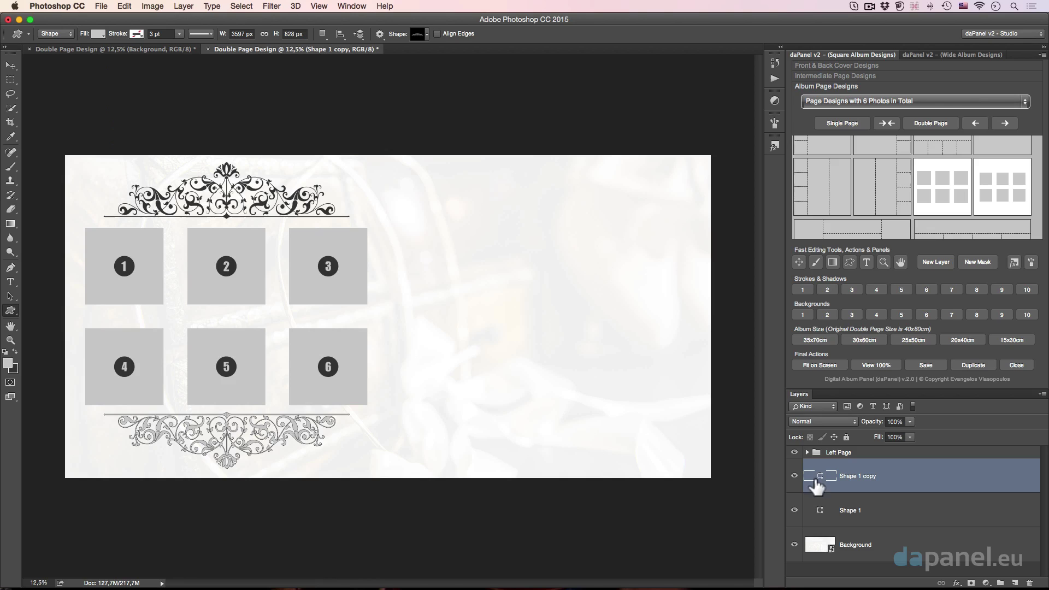
double_click(820, 510)
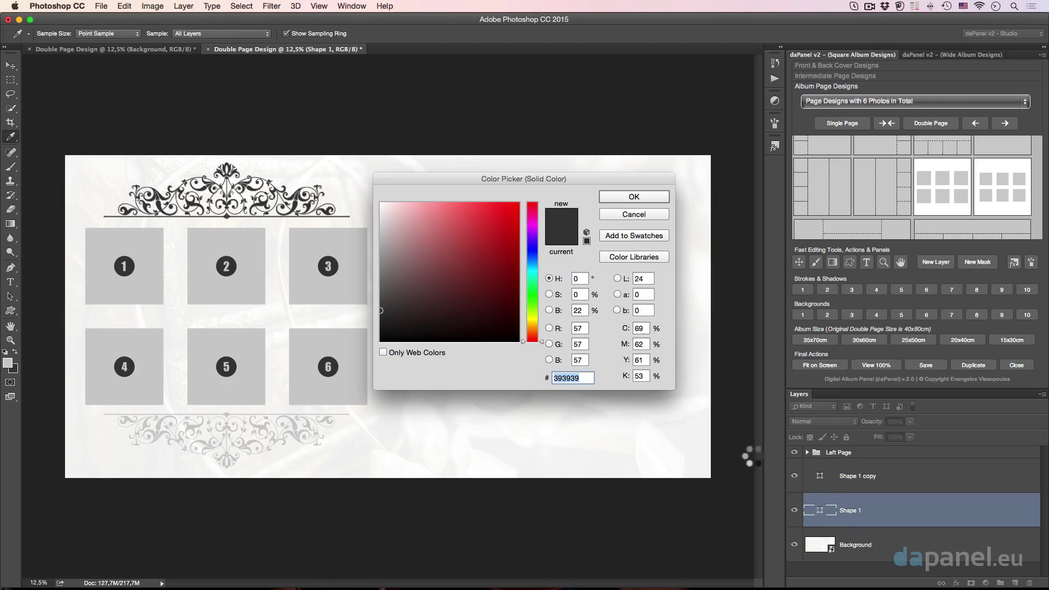
click(252, 256)
click(618, 195)
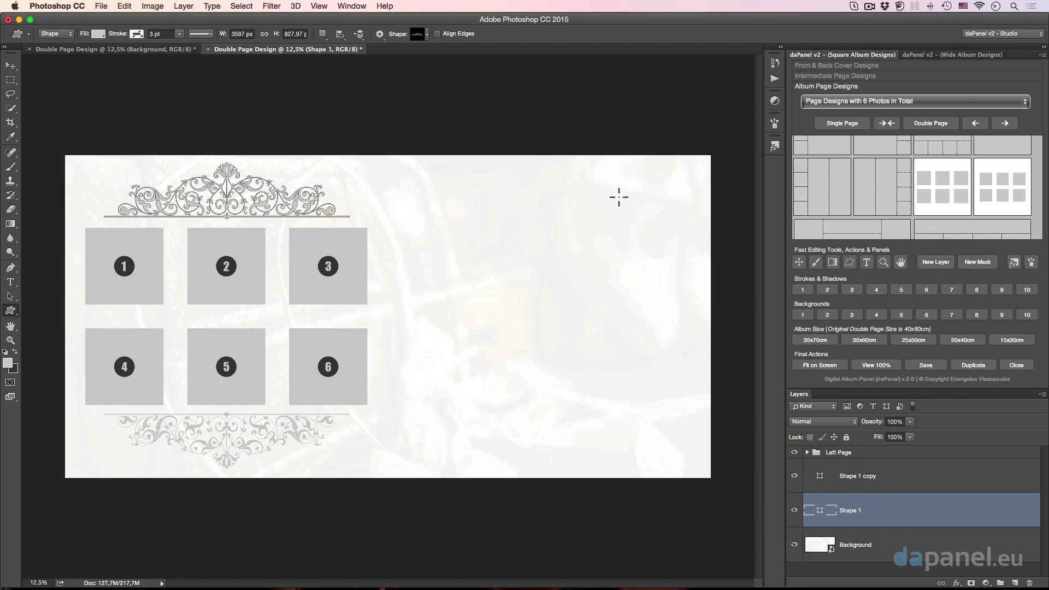
click(864, 476)
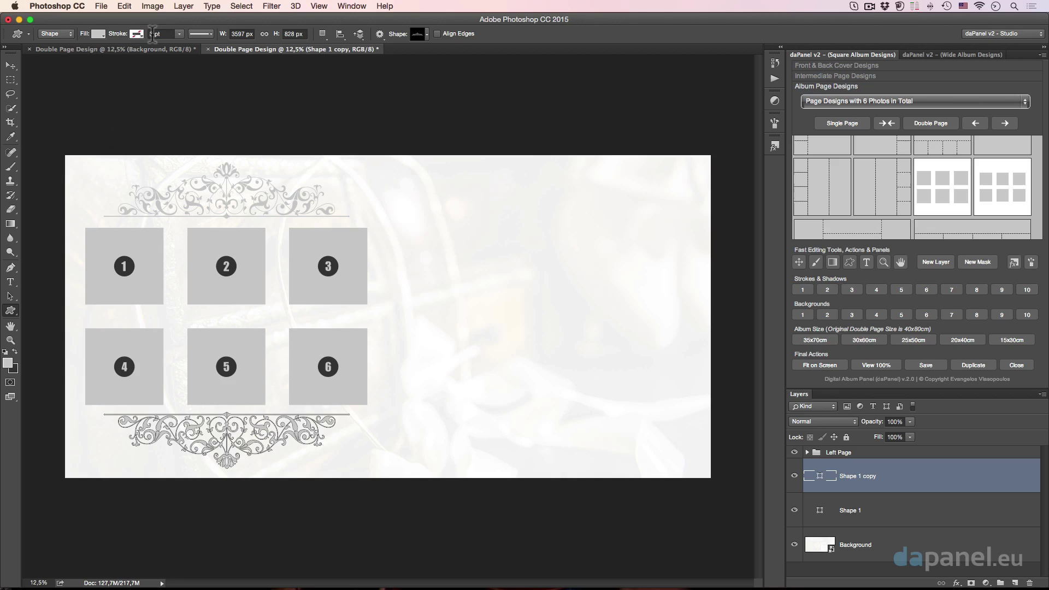
Create a 3000 px wide rose ornament shape and move it onto the right page
click(427, 34)
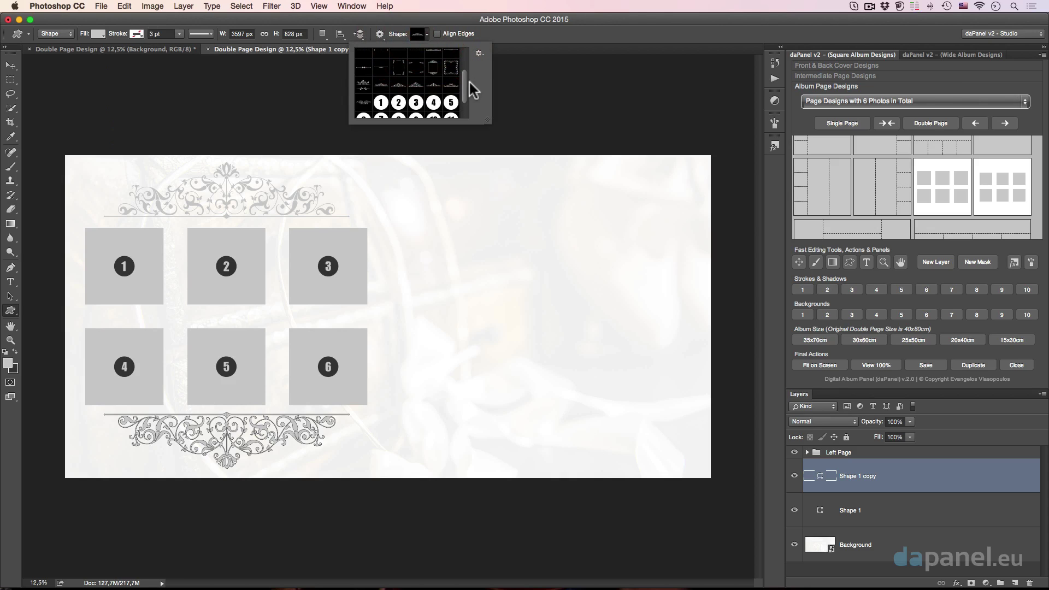
drag(466, 88, 466, 92)
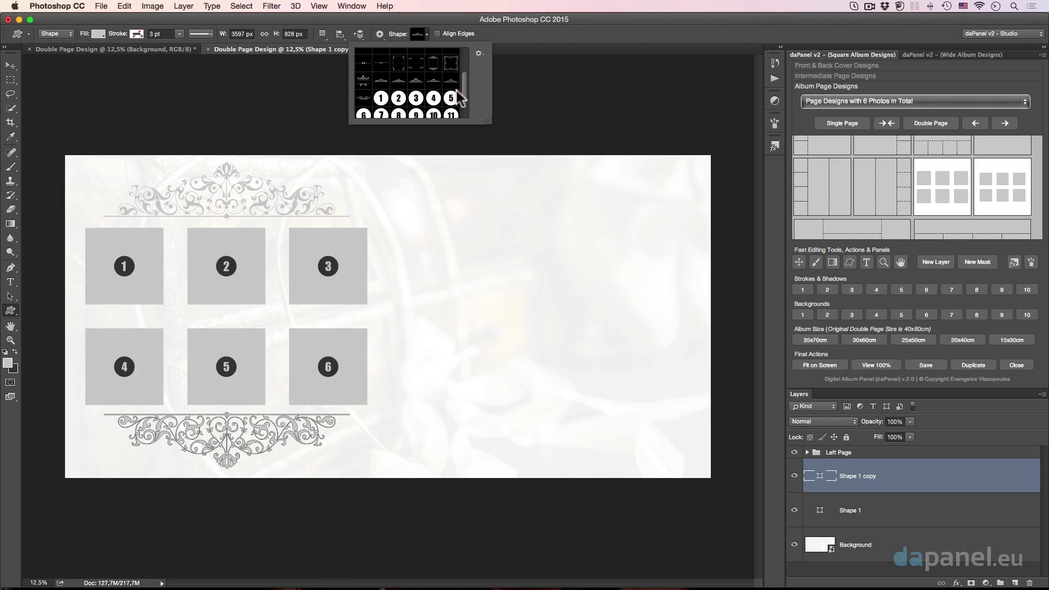
double_click(363, 82)
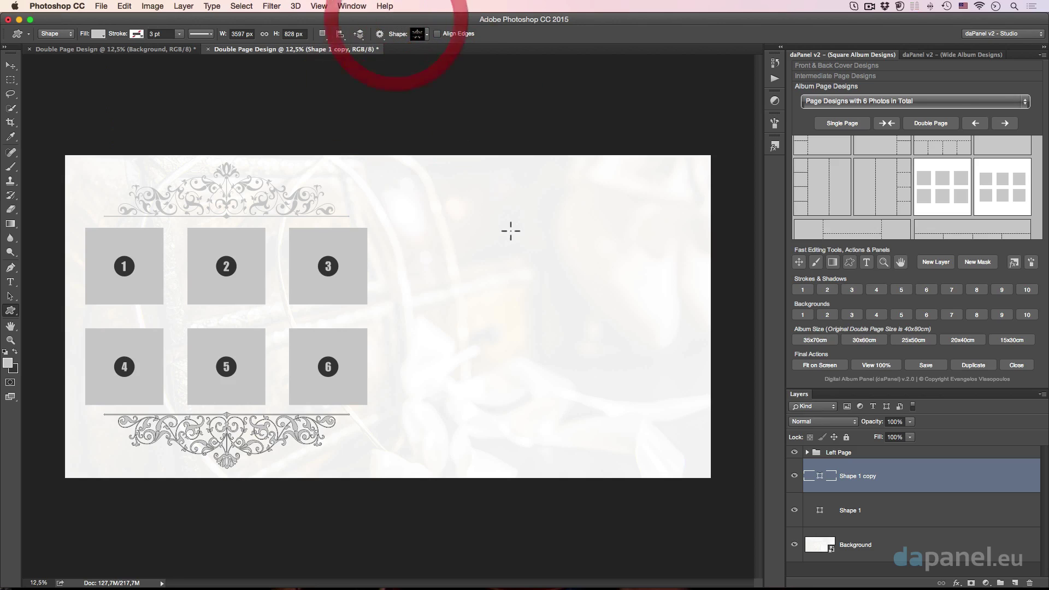
click(502, 298)
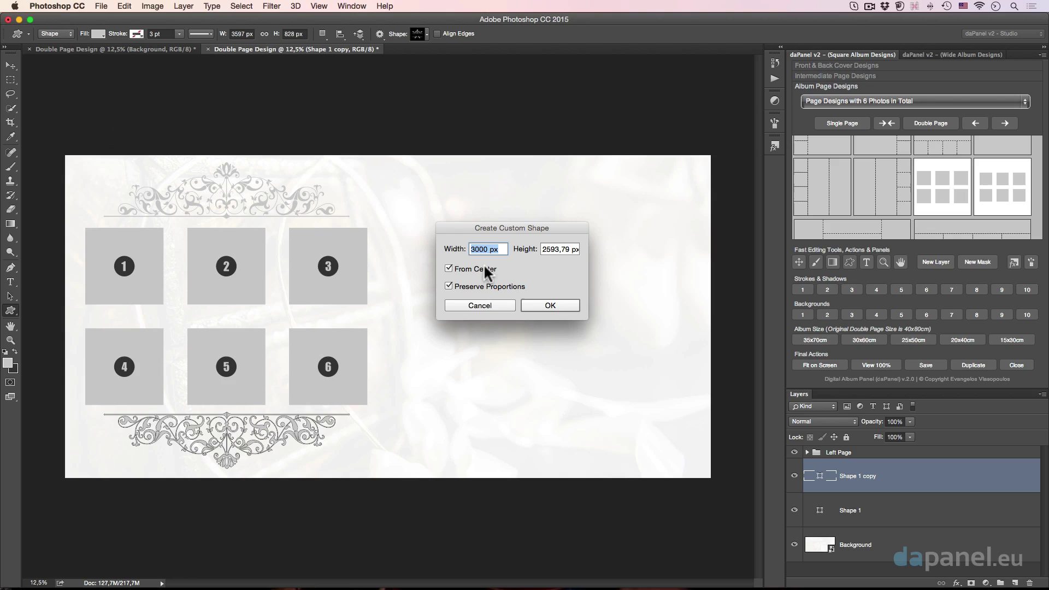
click(548, 306)
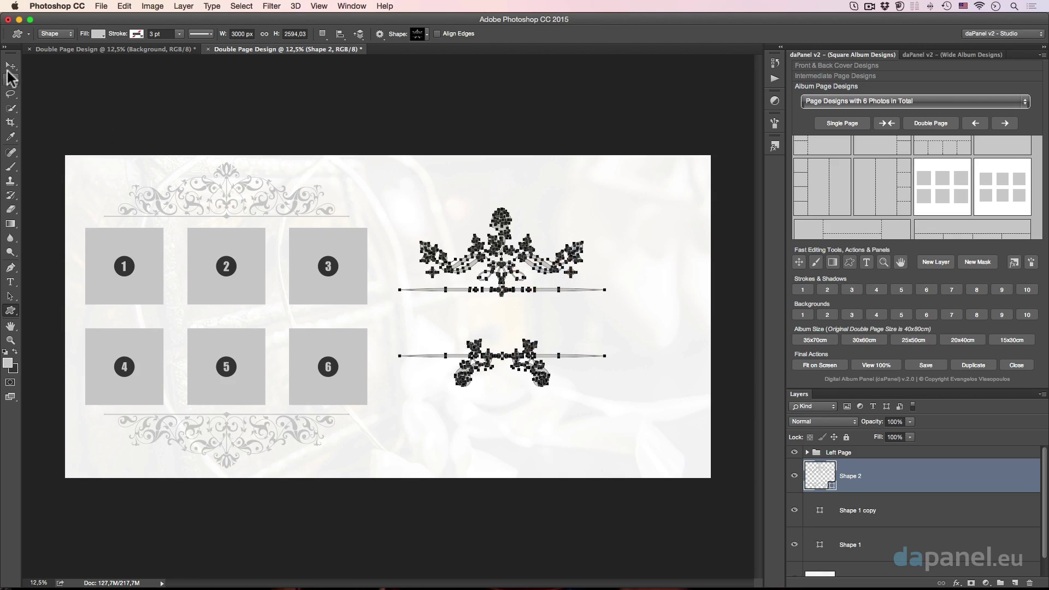
drag(479, 255, 530, 255)
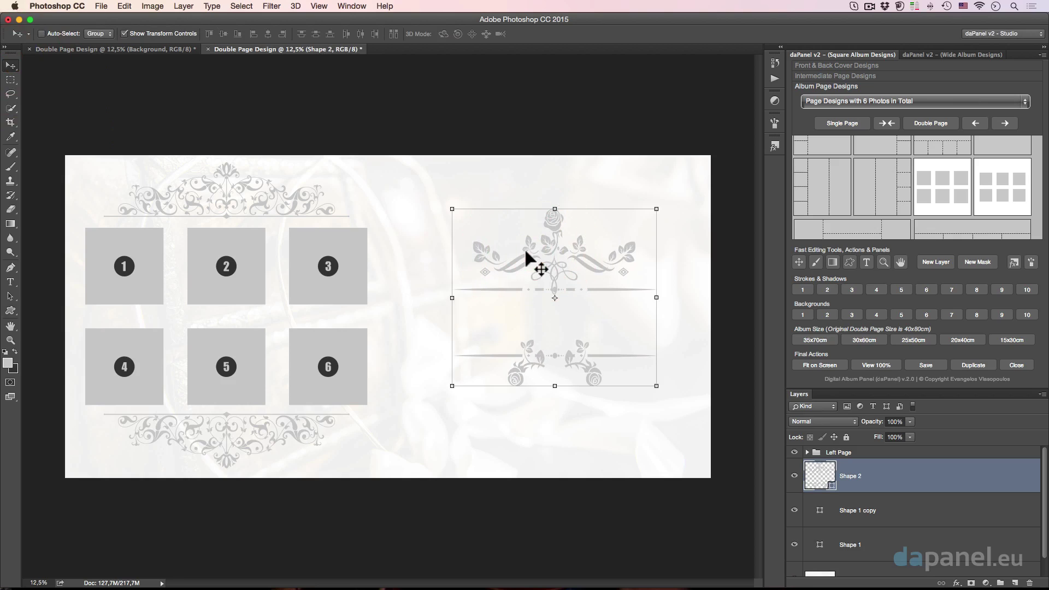
Add 'Mary & George' inside the rose ornament, shrunk from 174 to 149 pt and centred
key(t)
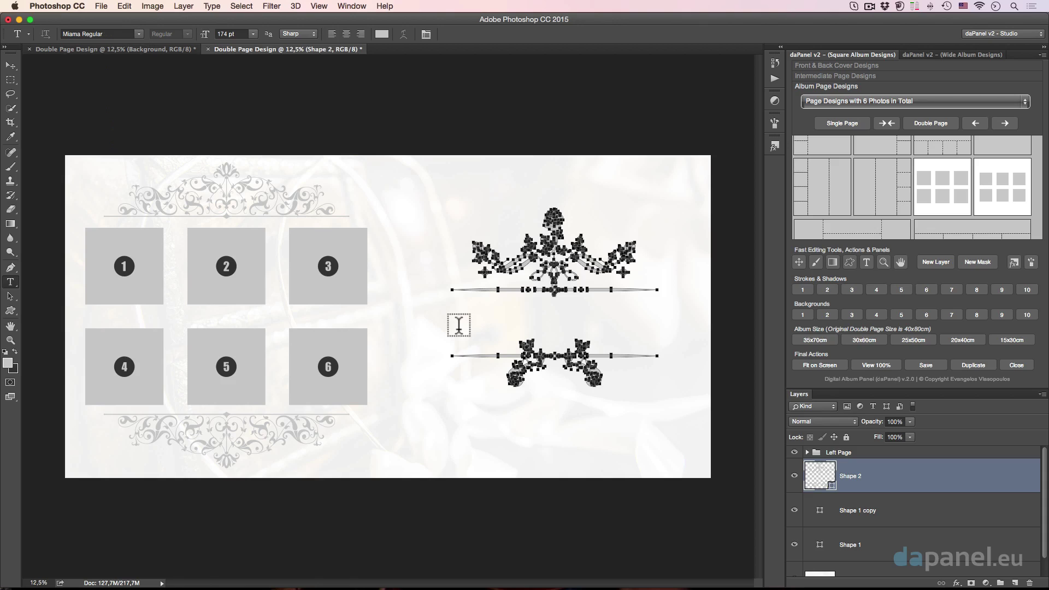
click(460, 325)
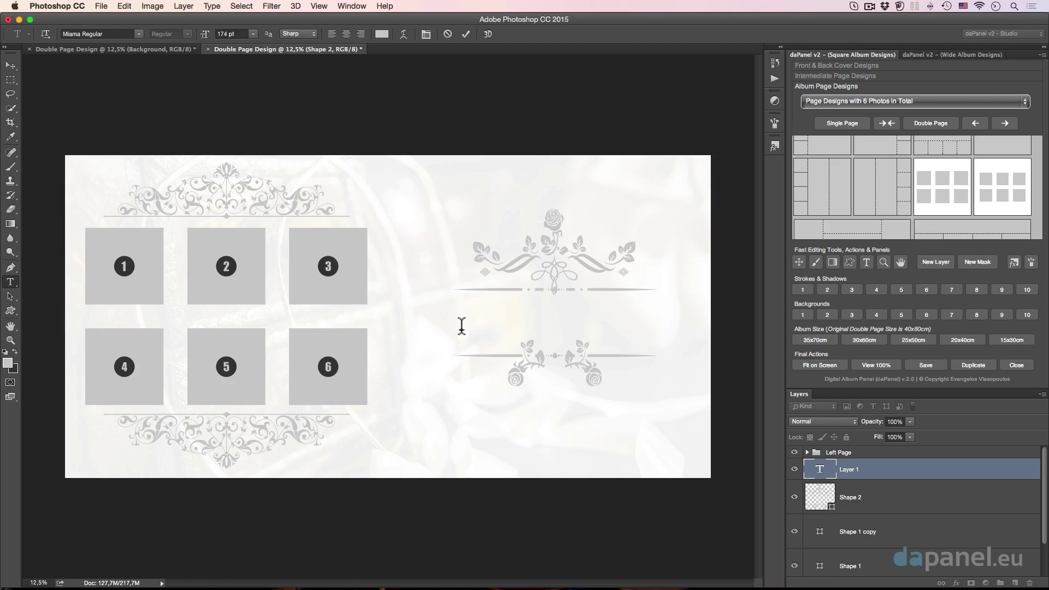
text(Mary )
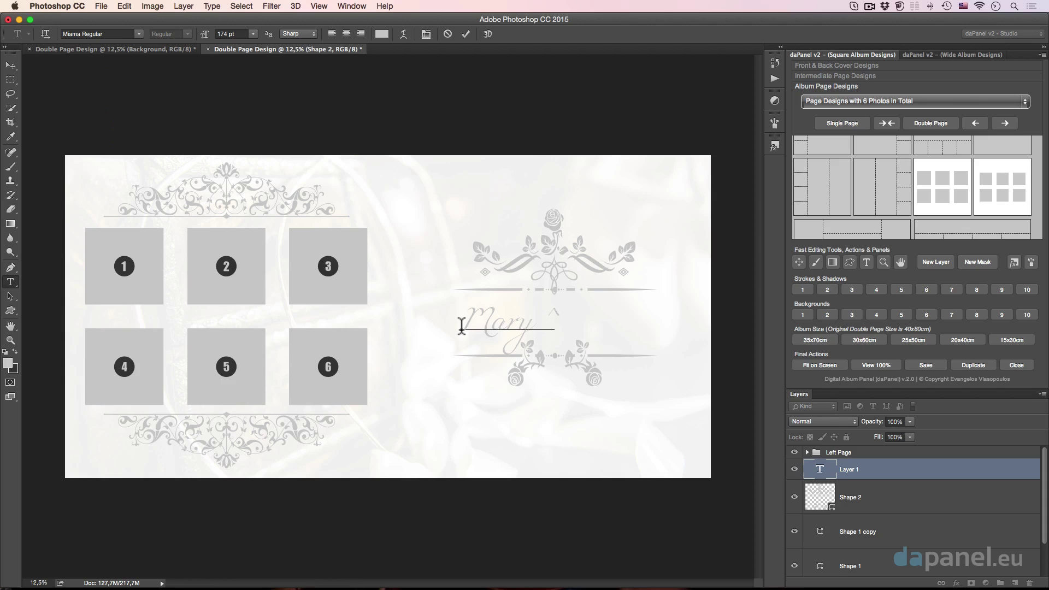
text(&)
text( G)
text(eorge)
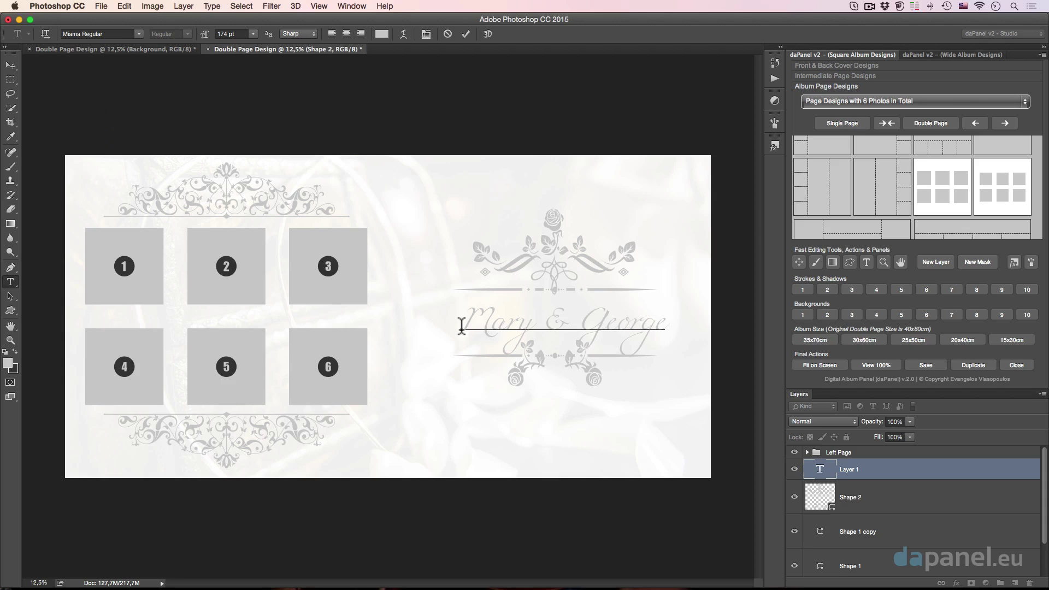
drag(530, 423, 529, 423)
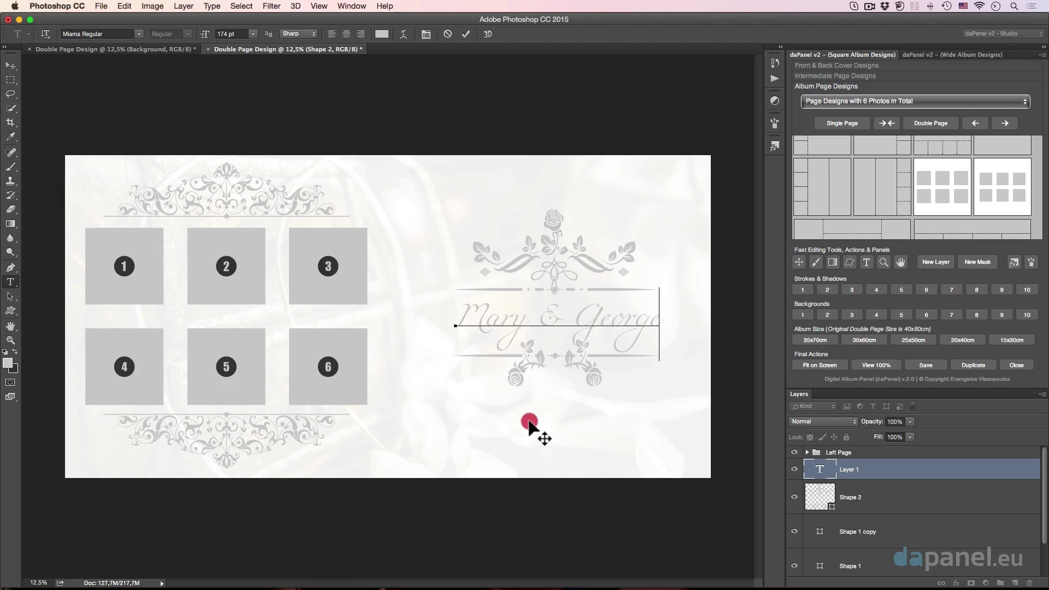
key(ctrl+a)
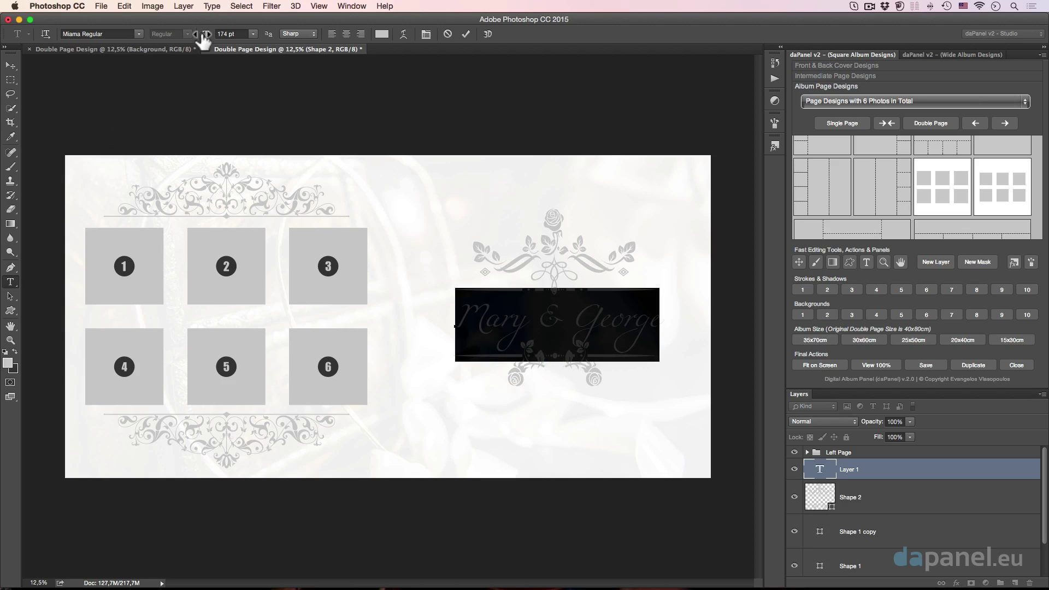
drag(204, 35, 185, 34)
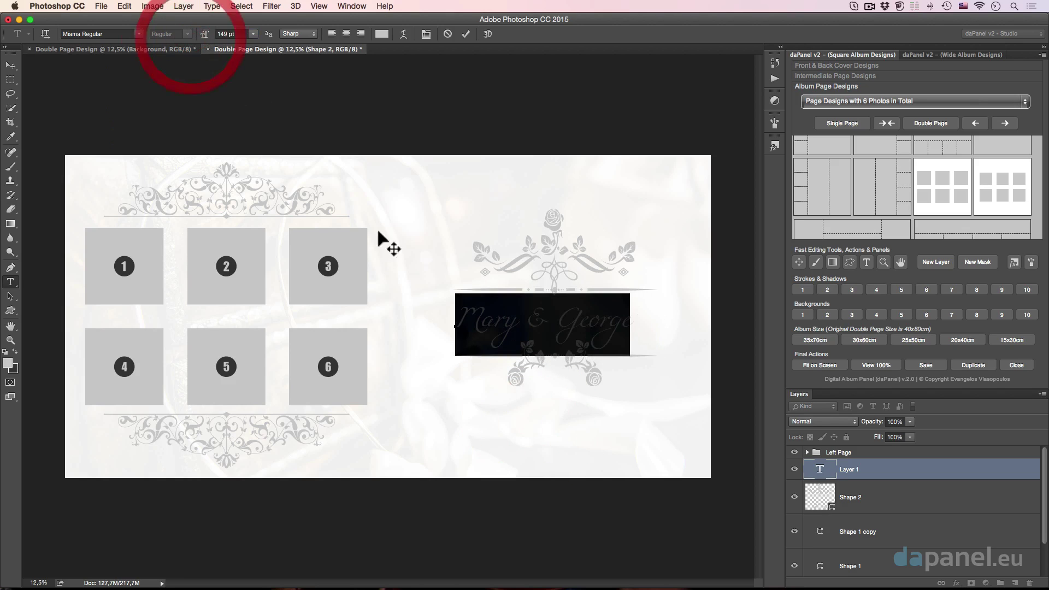
drag(417, 252, 429, 249)
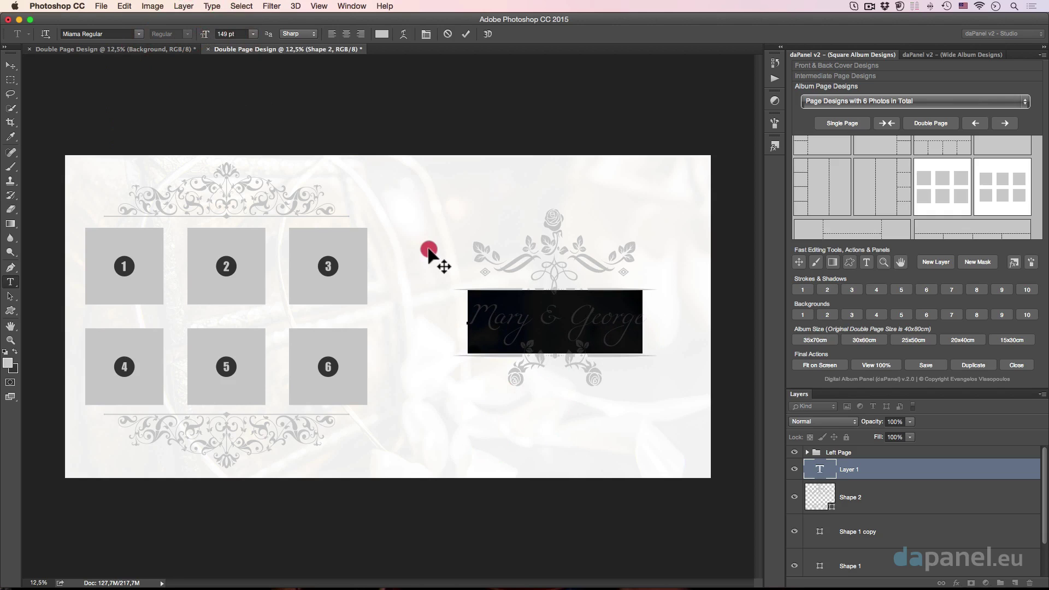
click(465, 34)
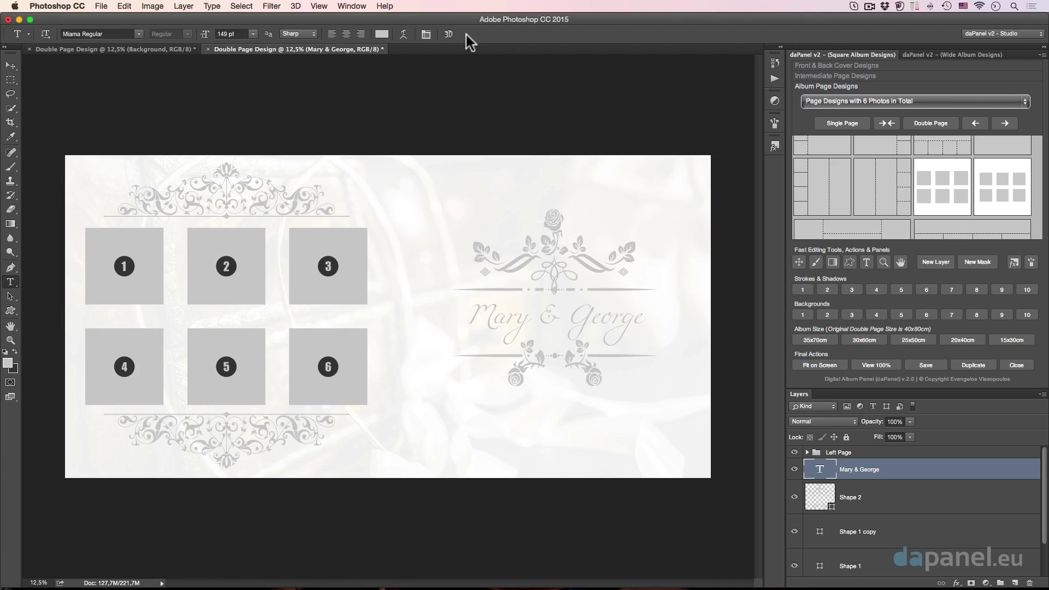
Place photo-gfx 09 in the Photo Nr1 placeholder, enlarged to cover the square
click(808, 453)
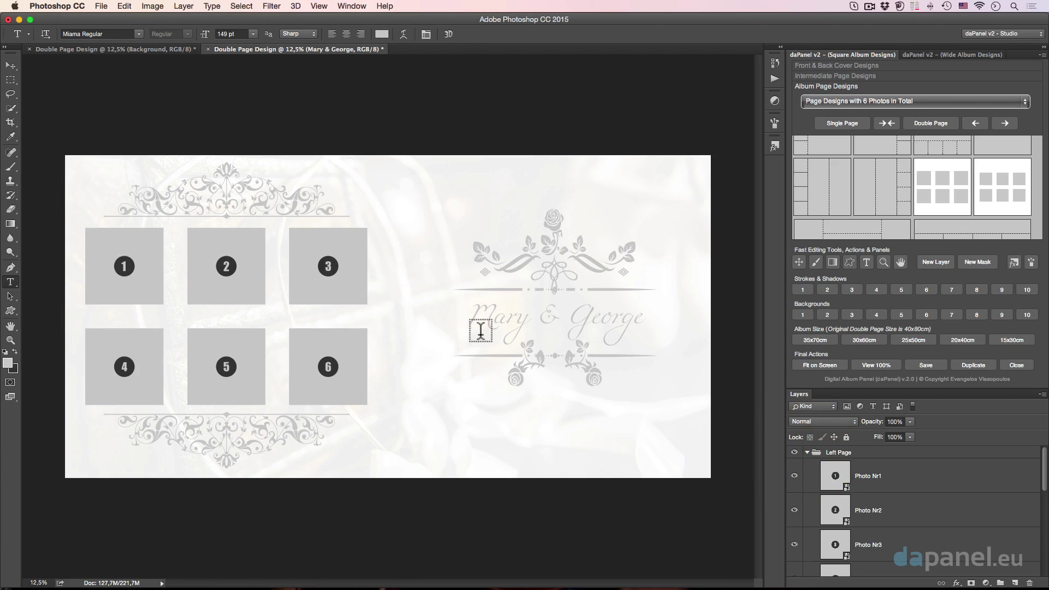
double_click(835, 475)
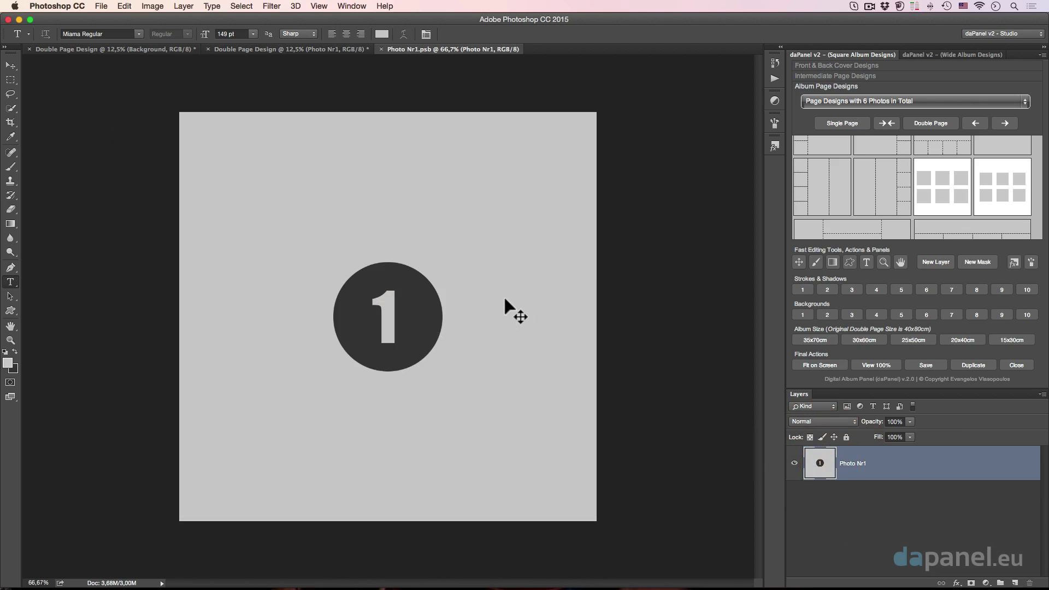
key(super+Tab)
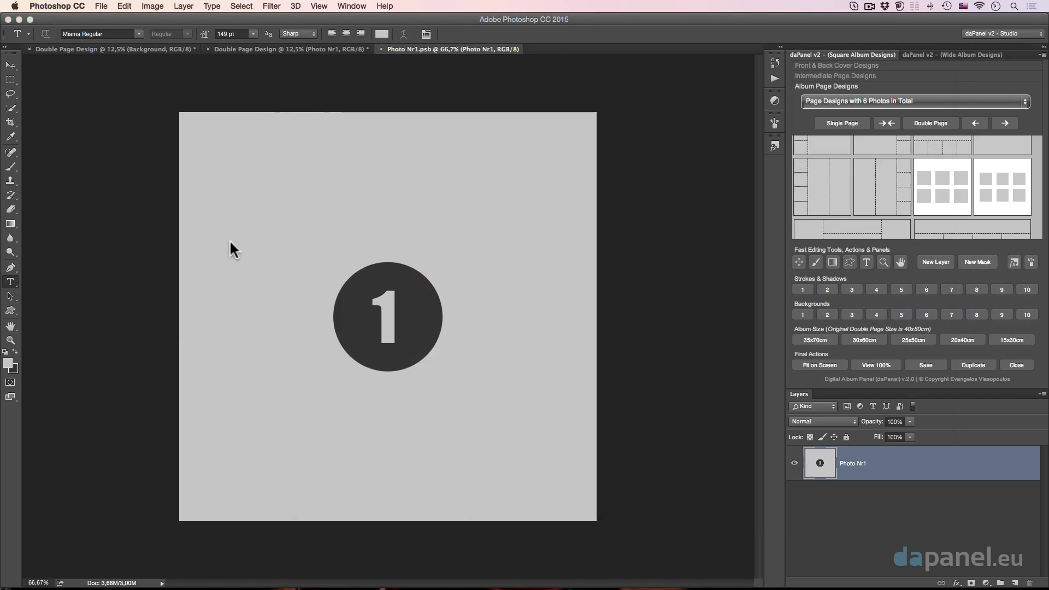
drag(747, 276, 235, 235)
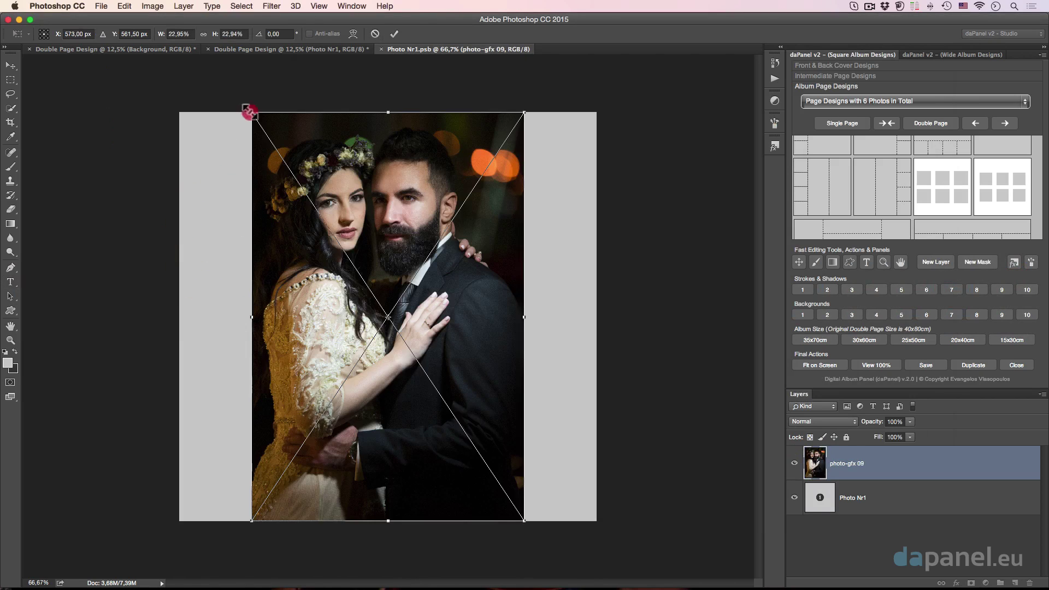
drag(249, 111, 175, 22)
drag(284, 212, 288, 273)
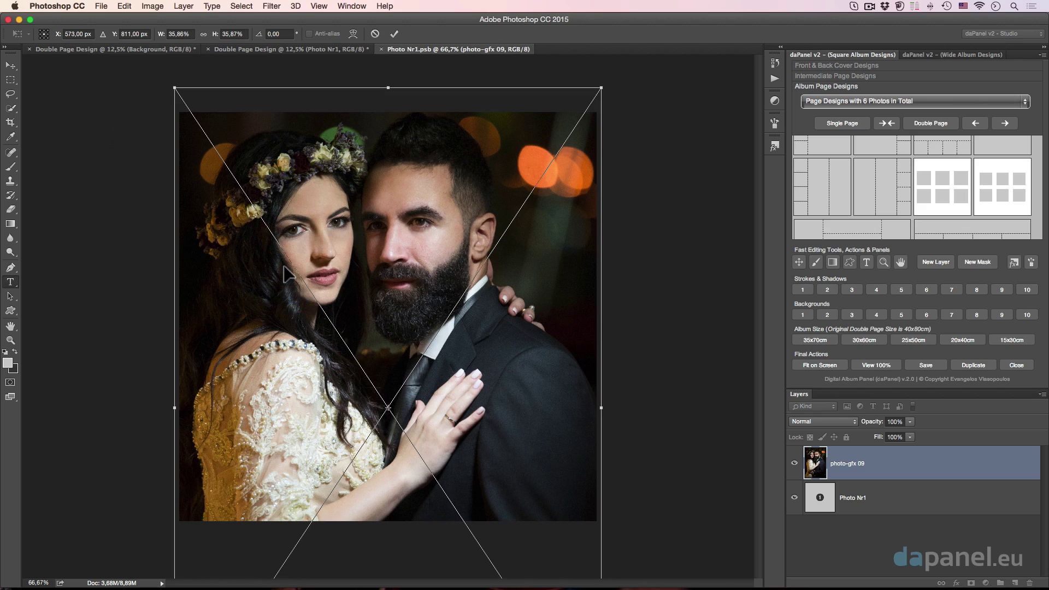
key(Return)
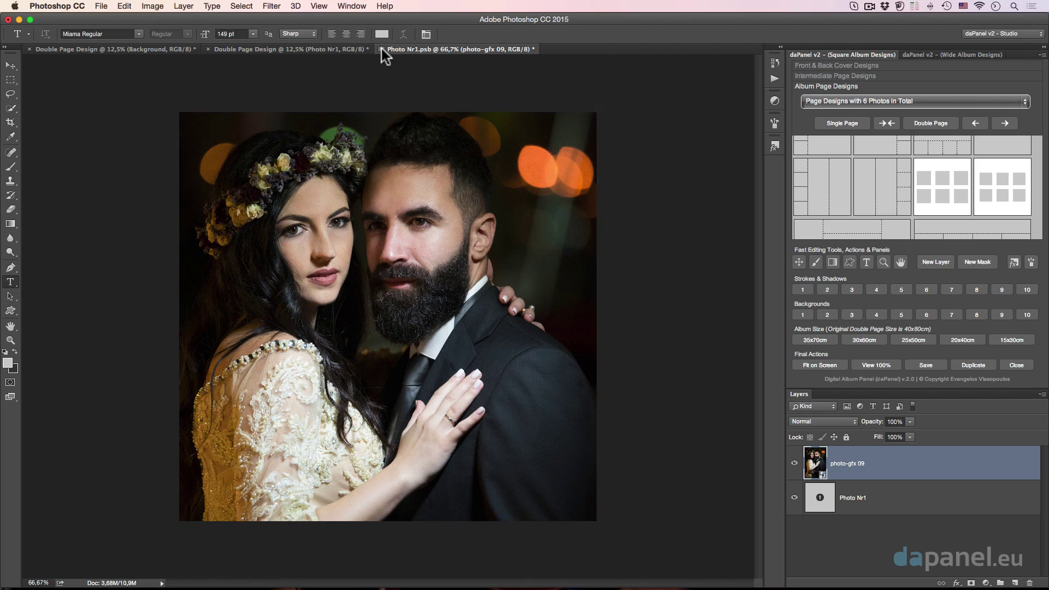
Close Photo Nr1 and save the changes back into the spread
click(382, 49)
click(632, 203)
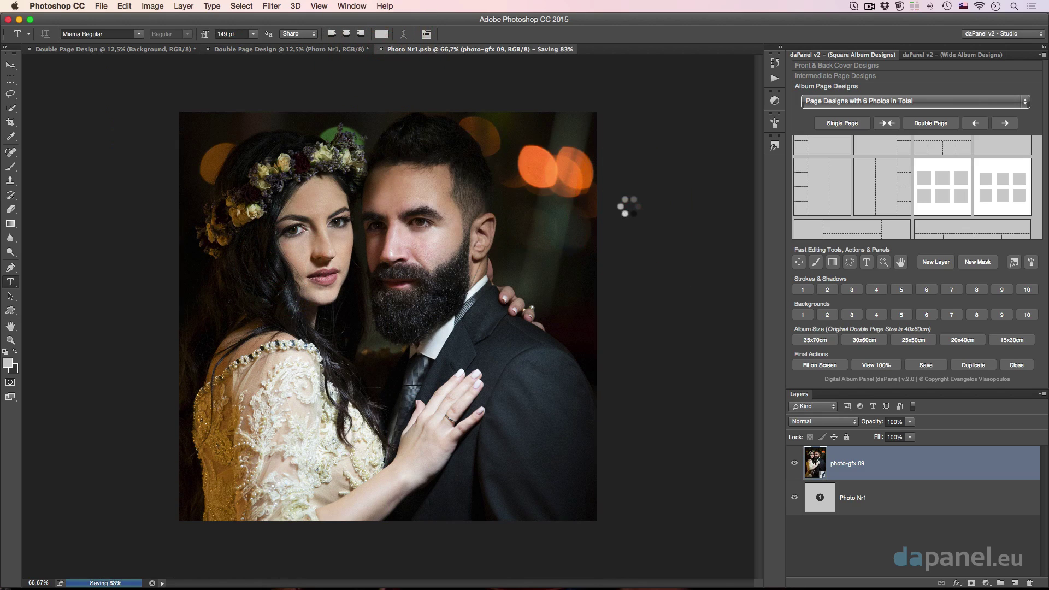
key(super+Tab)
Drop photo-gfx 12 from Bridge into the Photo Nr2 placeholder
click(430, 153)
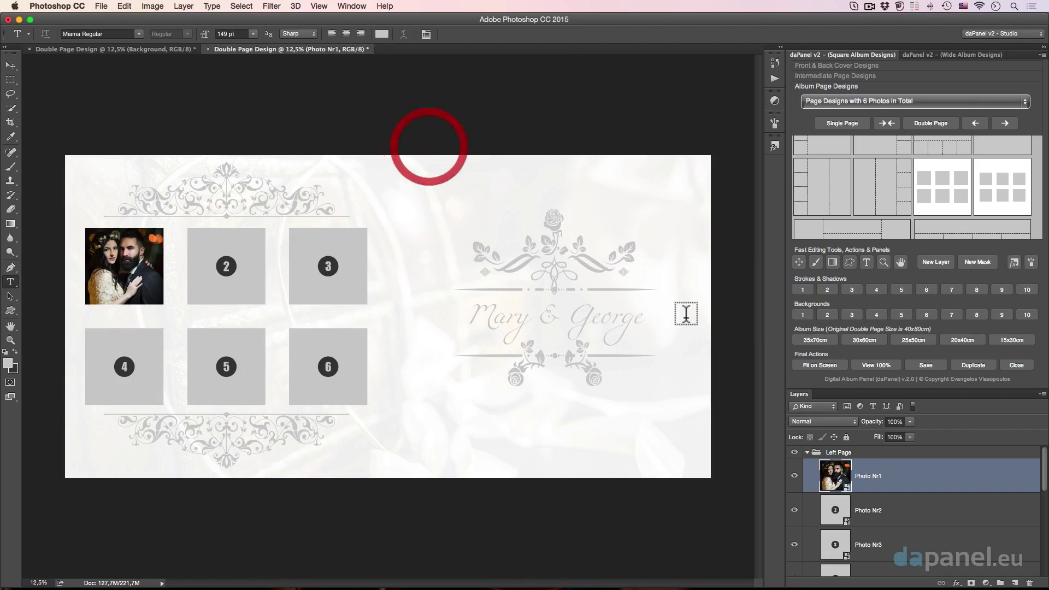
double_click(835, 511)
key(super+Tab)
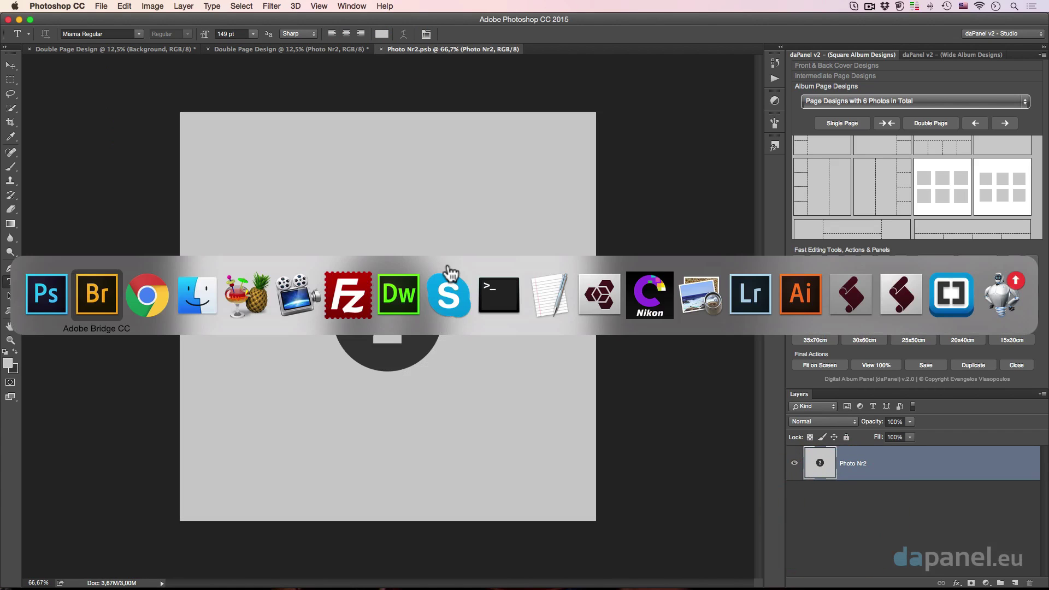
click(97, 296)
scroll(815, 264, down, 2)
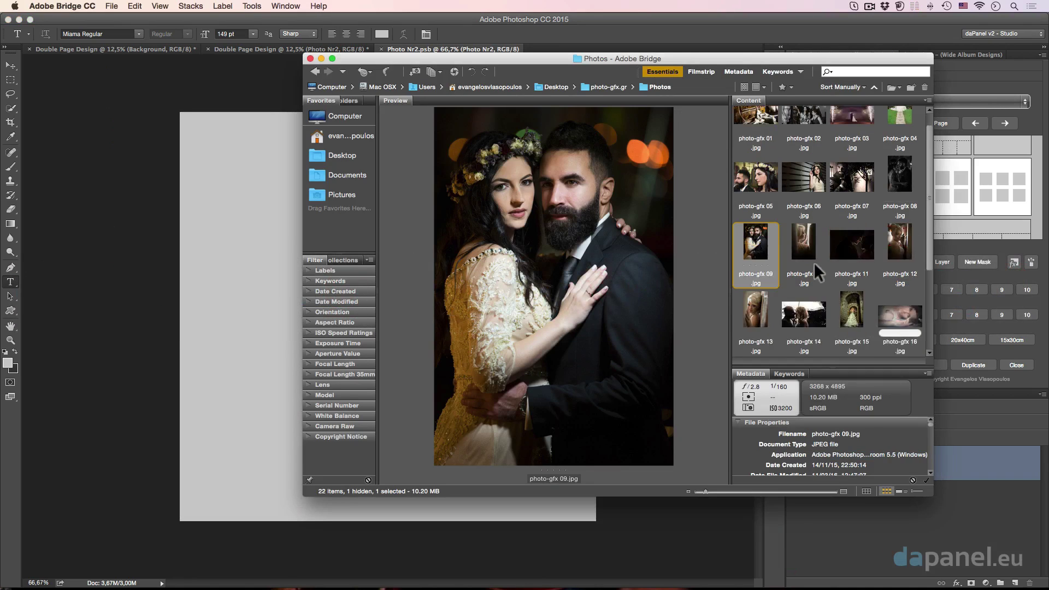
scroll(814, 264, up, 2)
drag(885, 263, 244, 231)
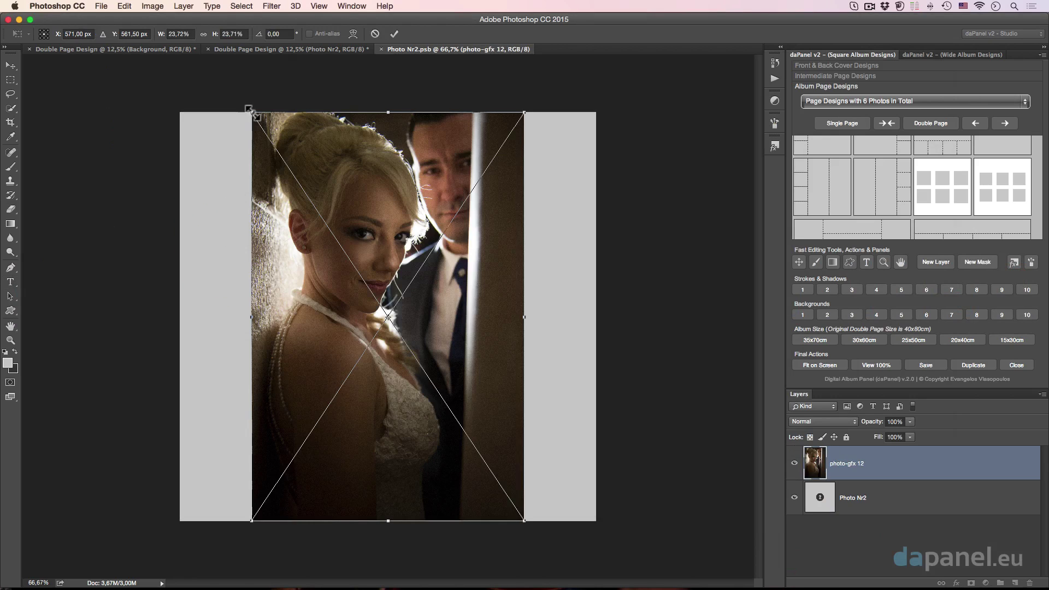
Enlarge the portrait to cover the square, frame the faces, and save Photo Nr2
drag(251, 111, 95, 60)
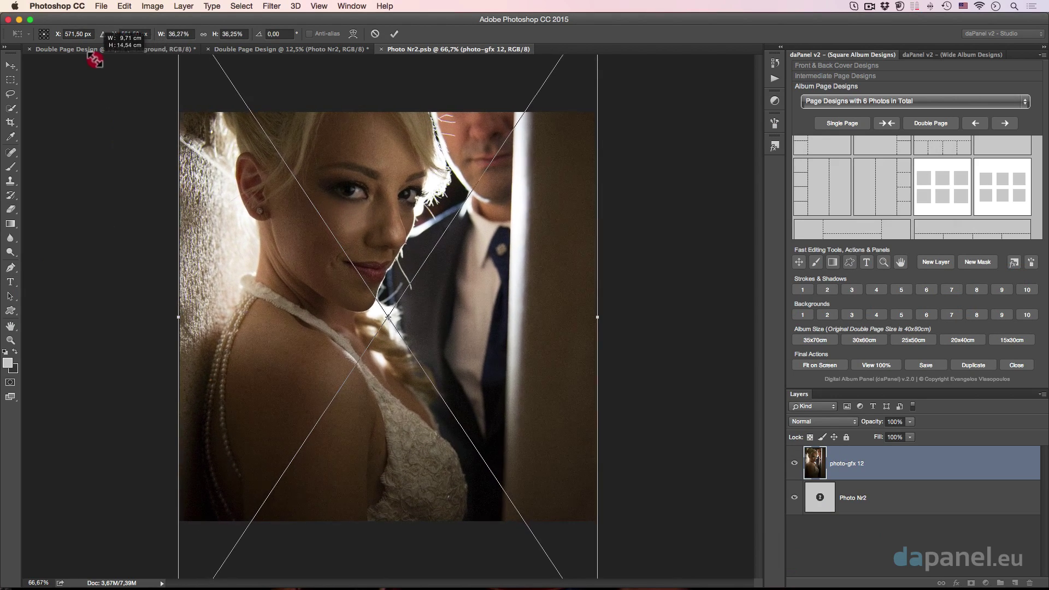
drag(363, 125, 363, 225)
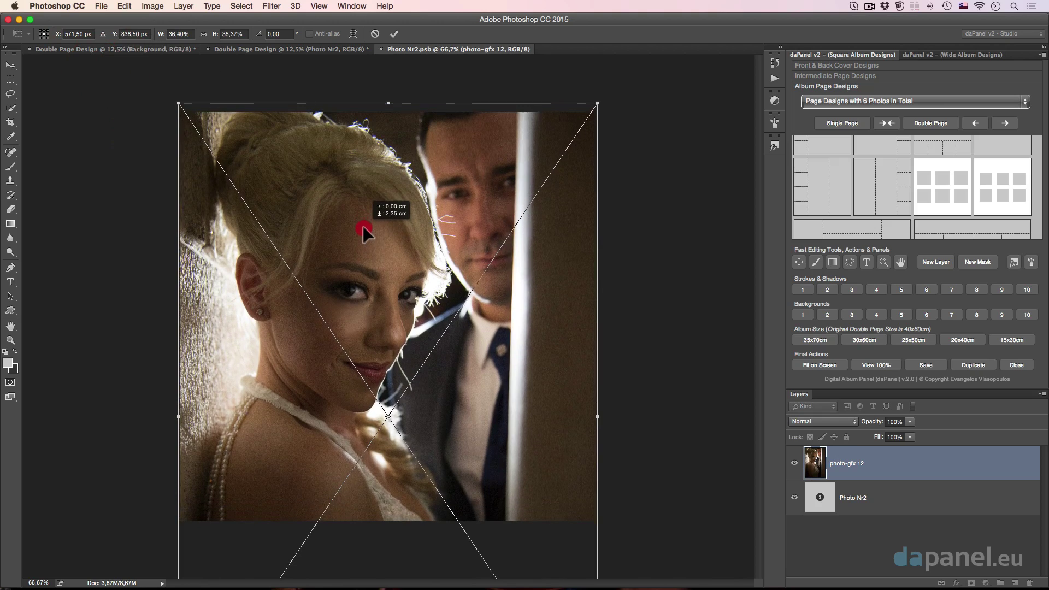
key(t)
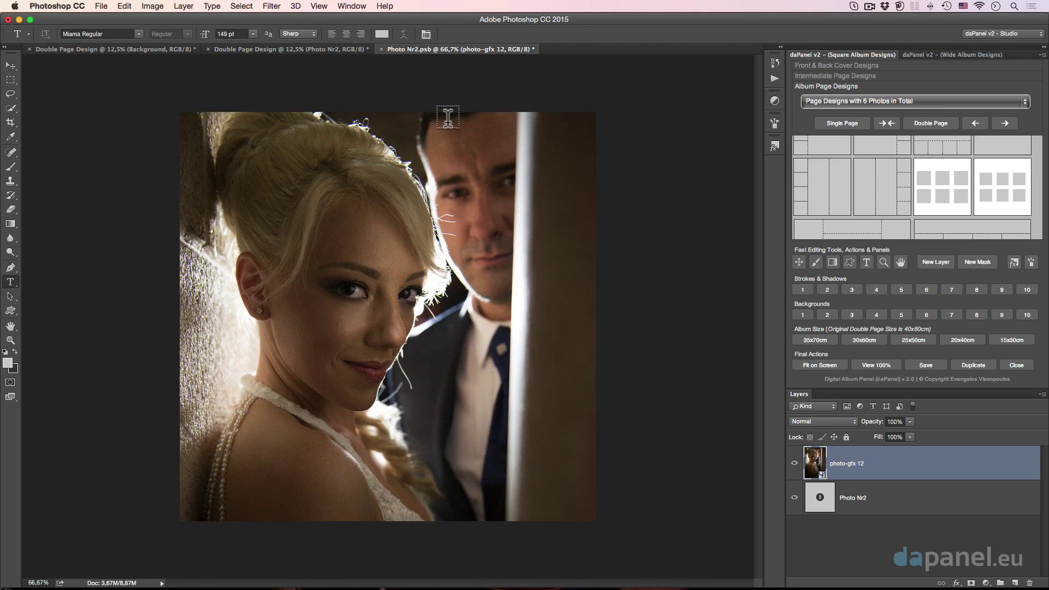
click(382, 49)
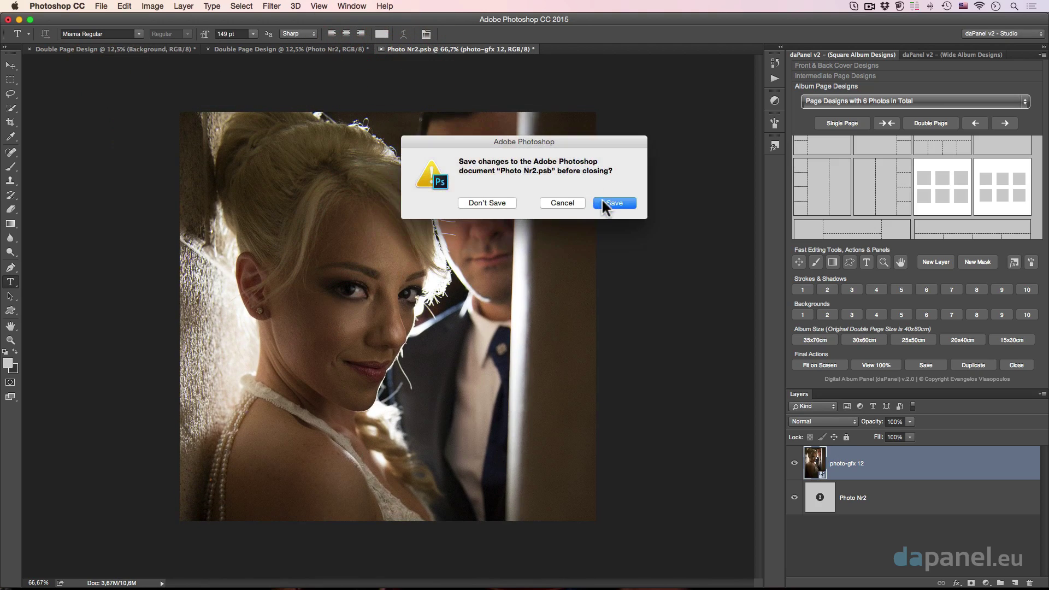
click(610, 203)
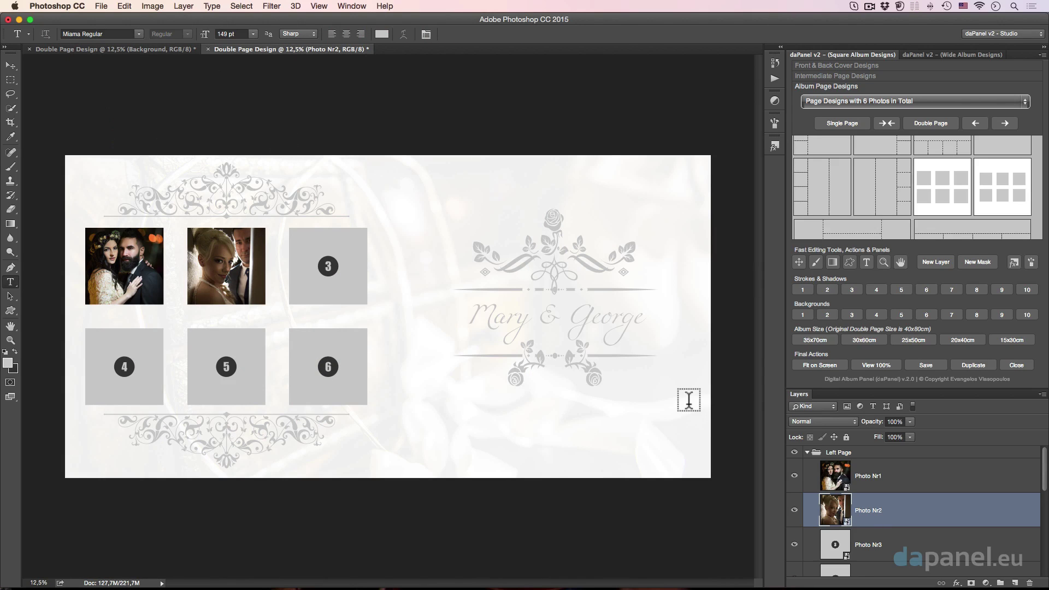
Place the umbrella kiss photo-gfx 14 into the Photo Nr3 placeholder
key(super+Tab)
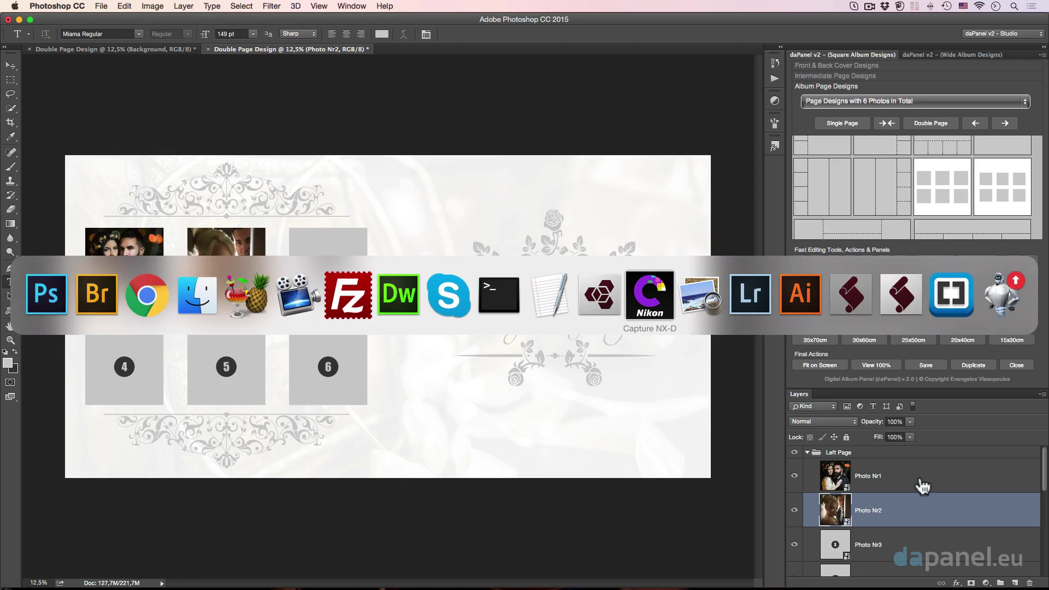
double_click(829, 545)
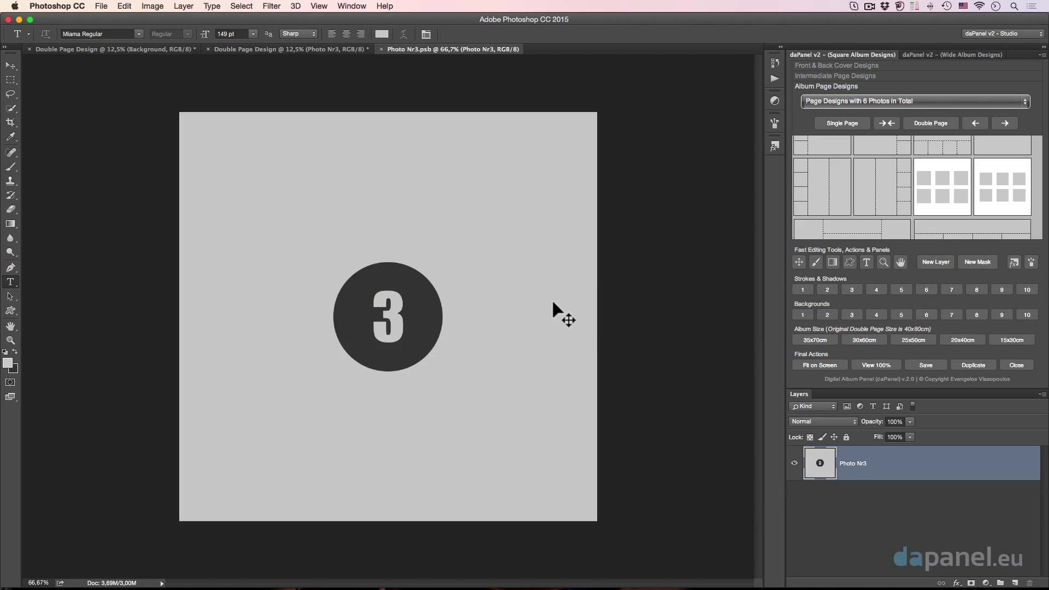
key(super+Tab)
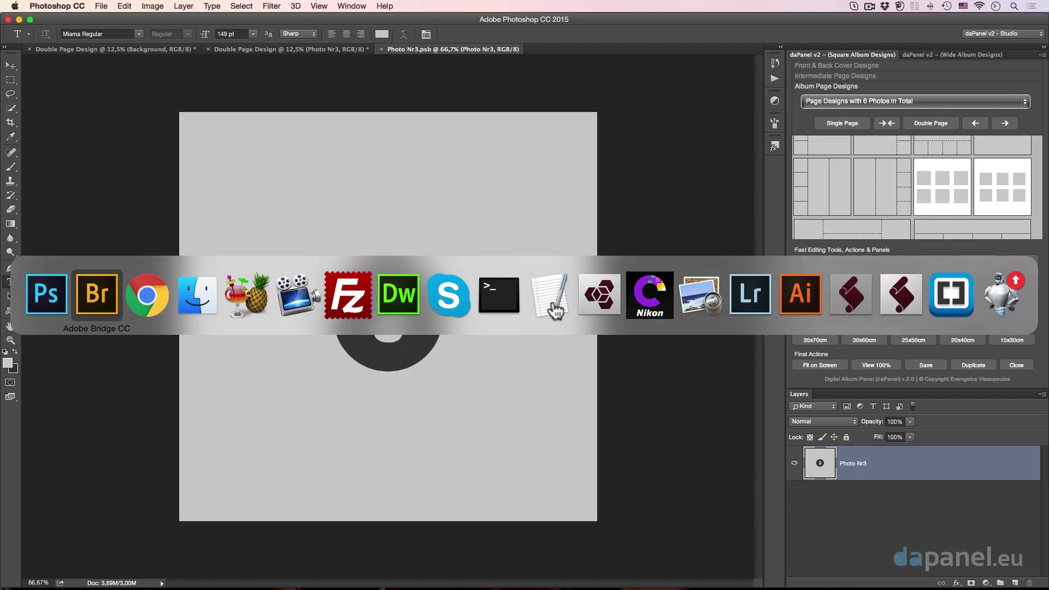
scroll(854, 280, down, 2)
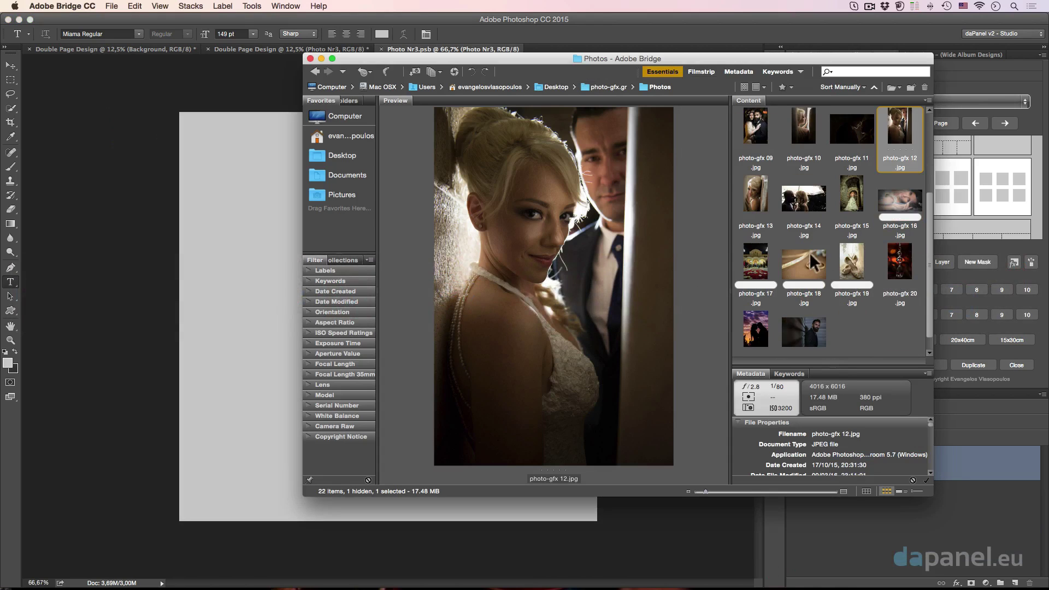
drag(795, 202, 269, 228)
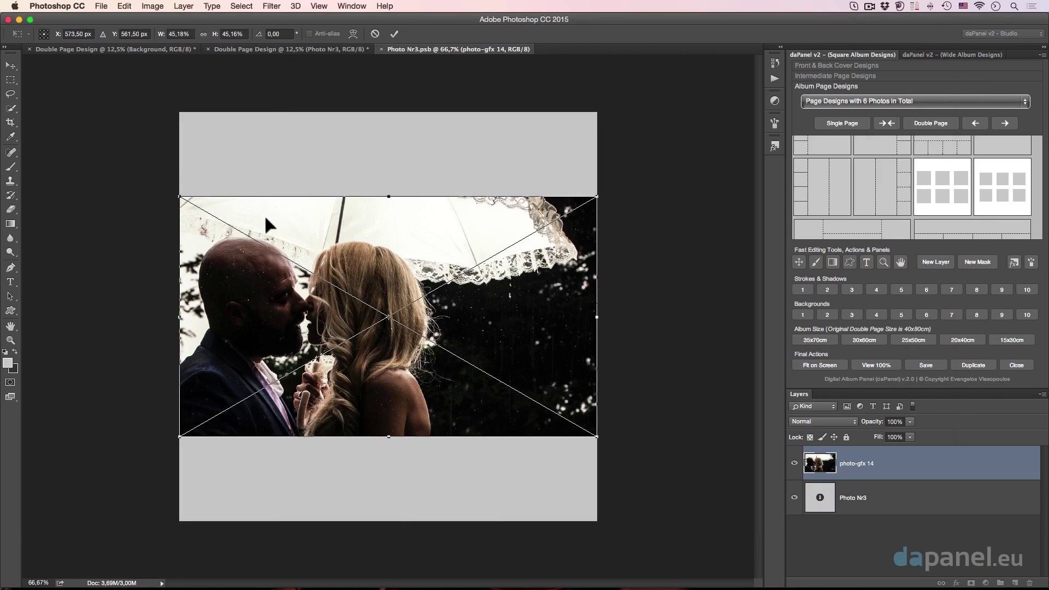
Scale and shift the photo to cover the square and frame the couple, then save Photo Nr3
drag(174, 196, 27, 113)
drag(230, 196, 362, 196)
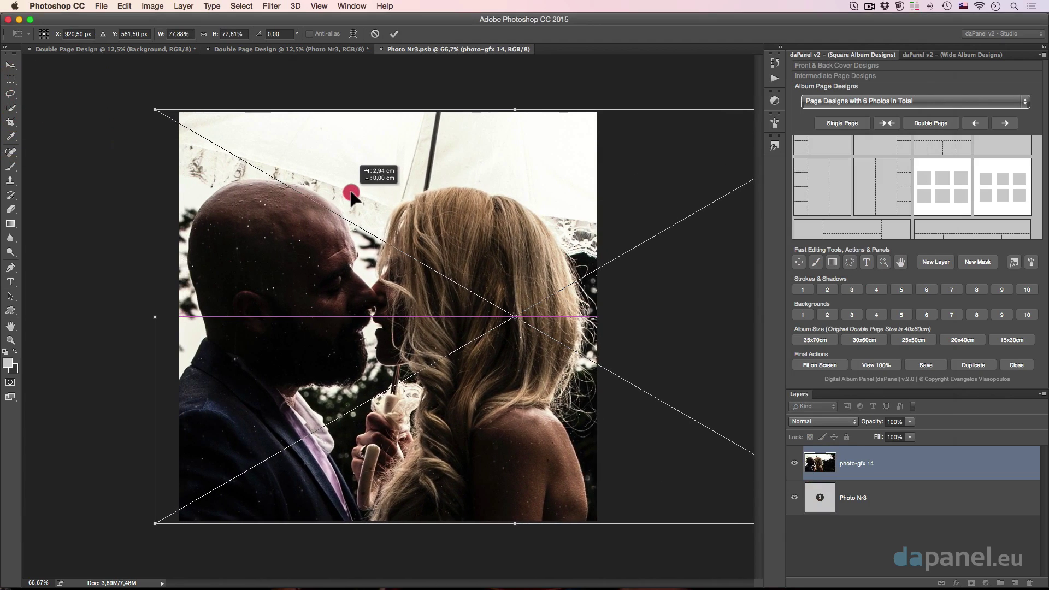
drag(361, 196, 351, 192)
key(Return)
key(t)
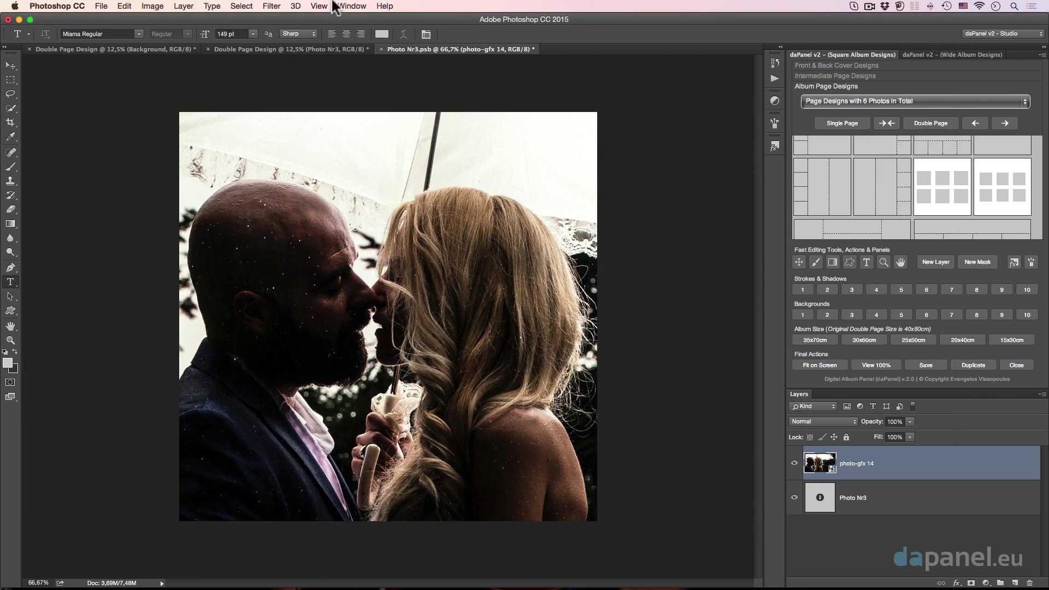
click(382, 49)
click(636, 202)
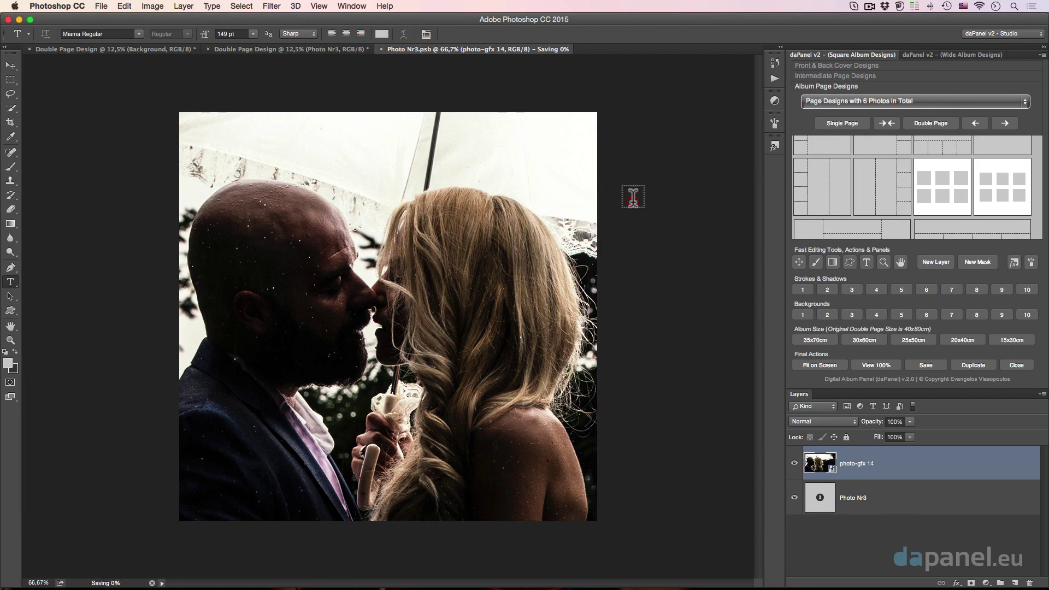
key(super+Tab)
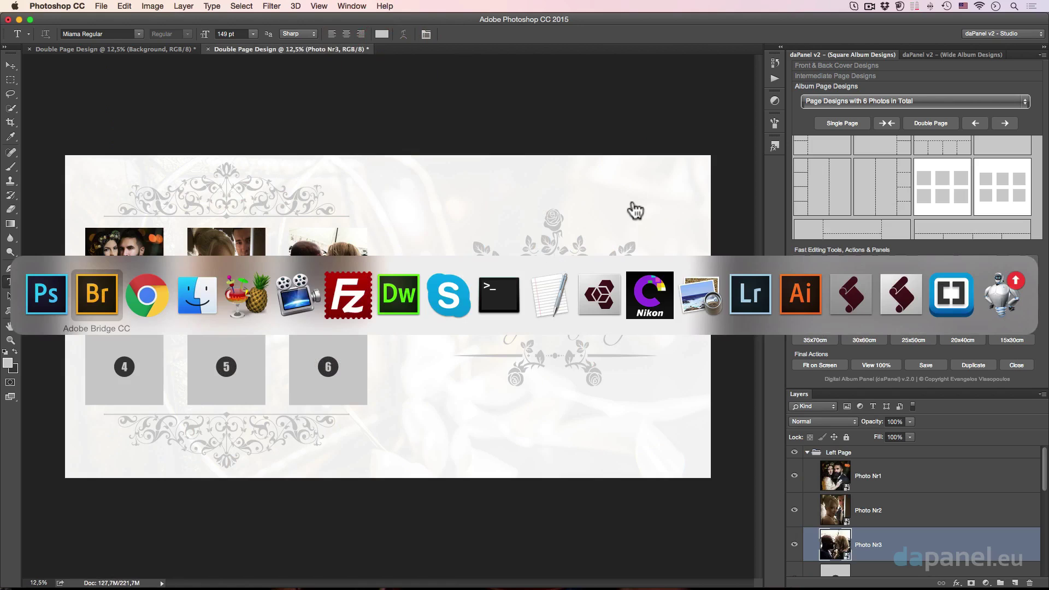
Place the sunset silhouette photo-gfx 21 into the Photo Nr4 placeholder
click(470, 179)
scroll(814, 488, down, 1)
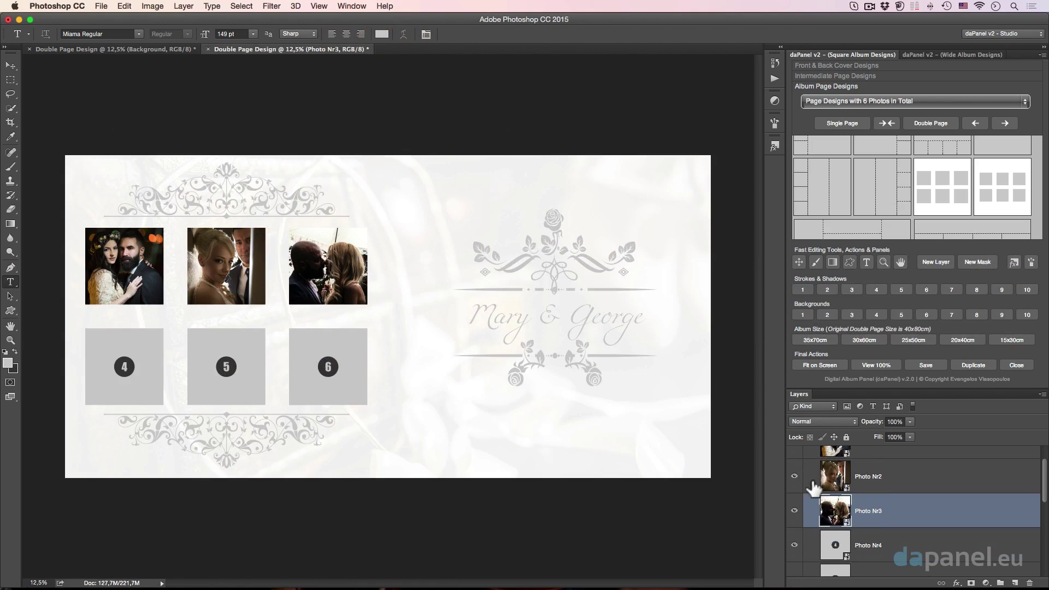
double_click(833, 543)
key(super+Tab)
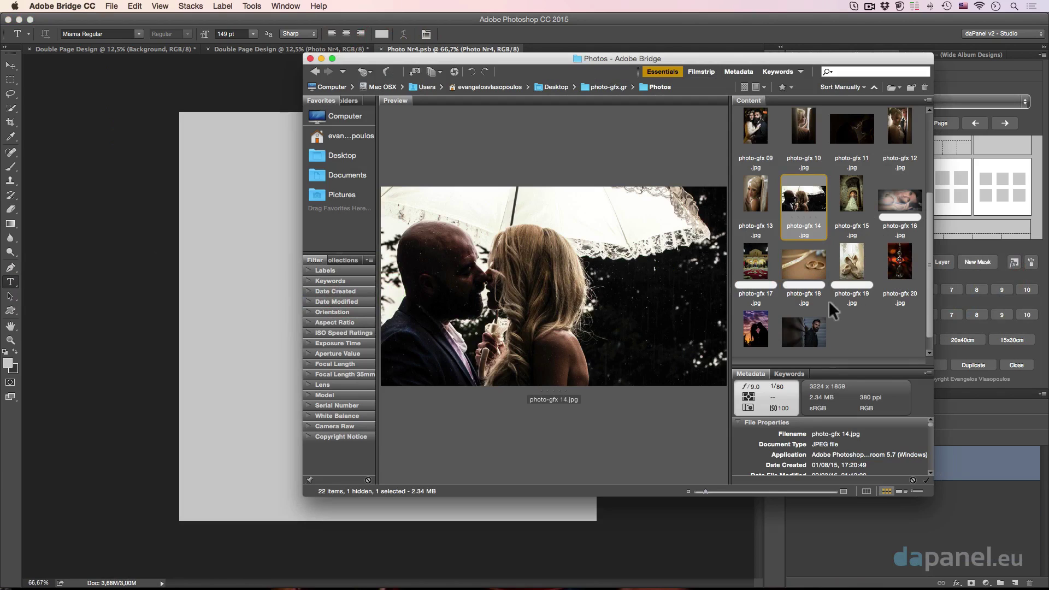
click(761, 332)
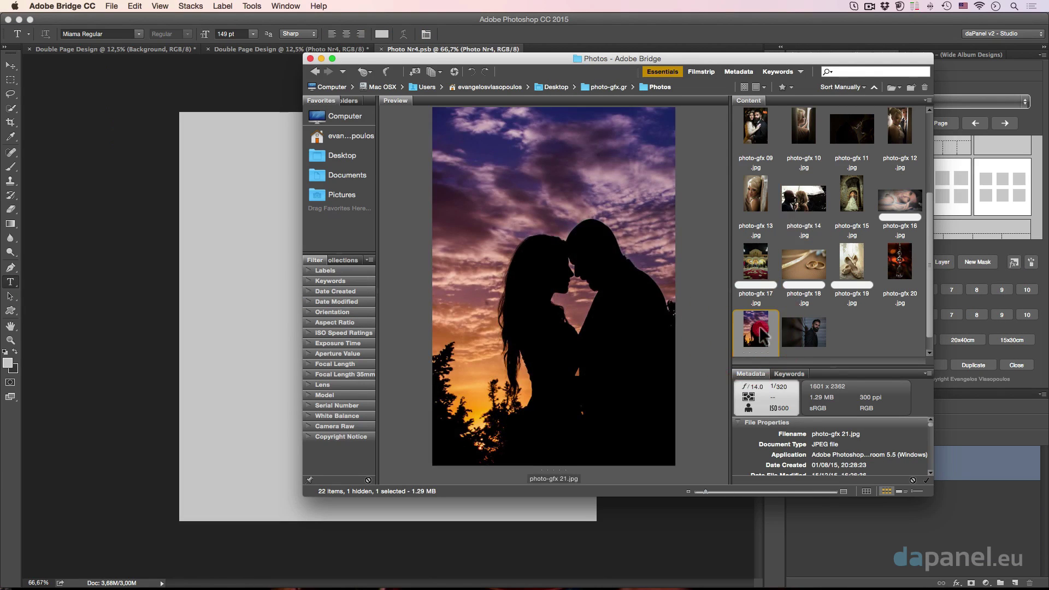
drag(757, 331, 229, 293)
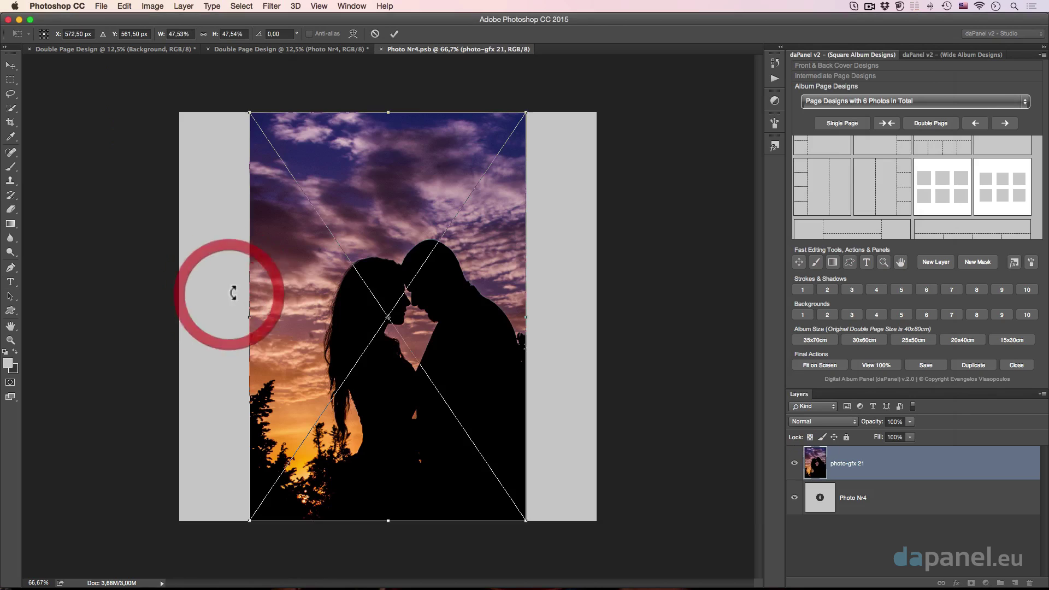
Enlarge and position the silhouette to cover the square, commit it, and close Photo Nr4
key(super+minus)
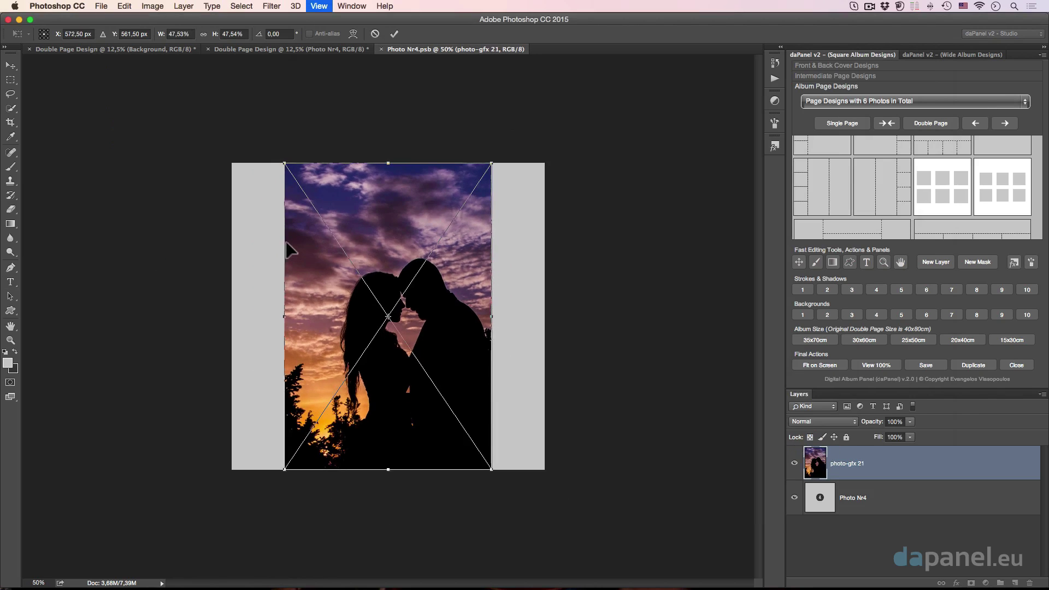
key(super+minus)
drag(314, 212, 262, 130)
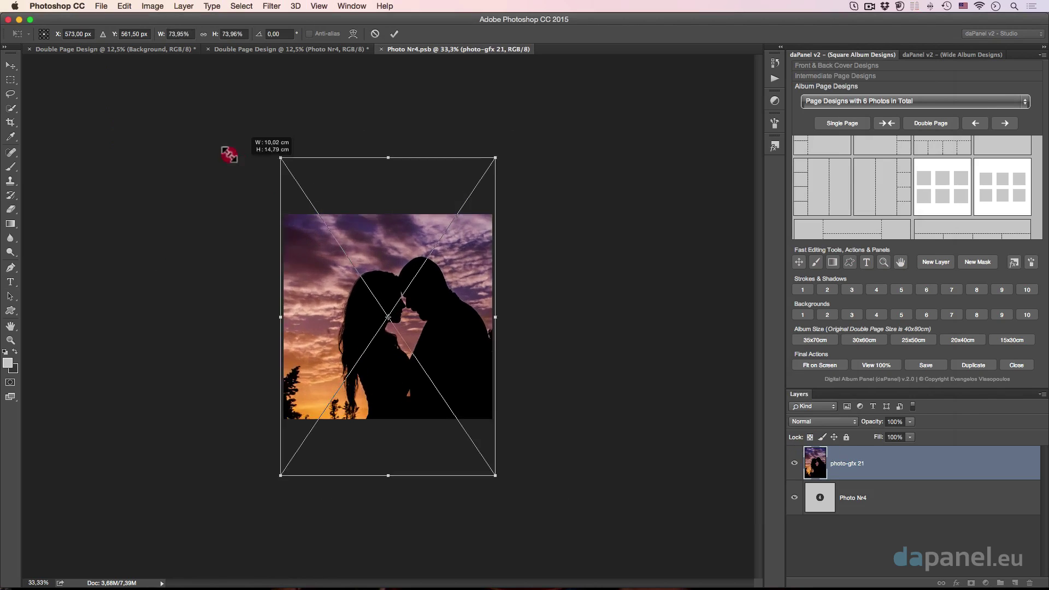
drag(369, 230, 342, 214)
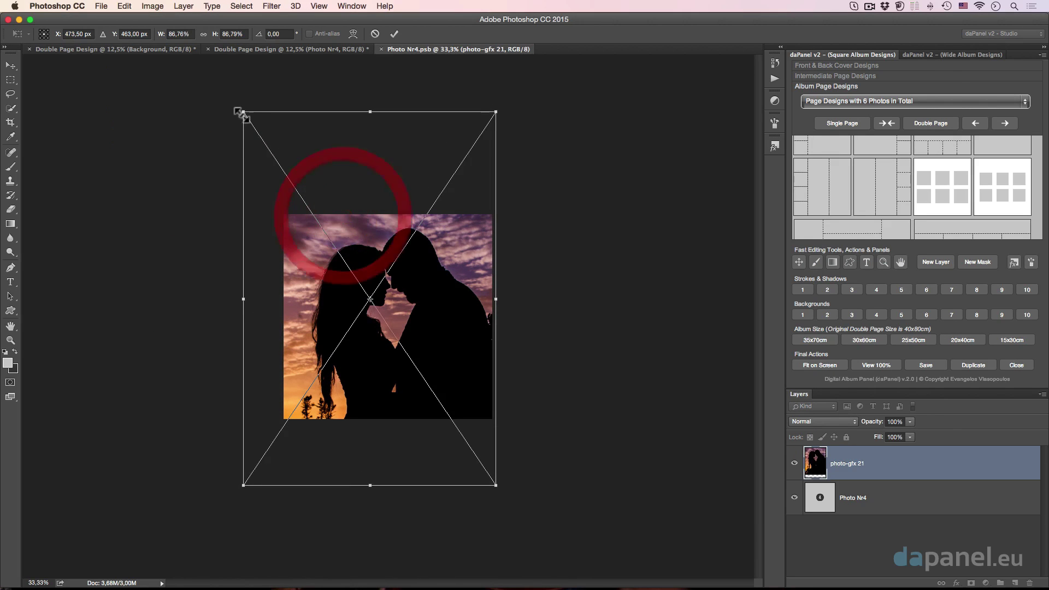
drag(243, 112, 217, 98)
drag(324, 169, 324, 180)
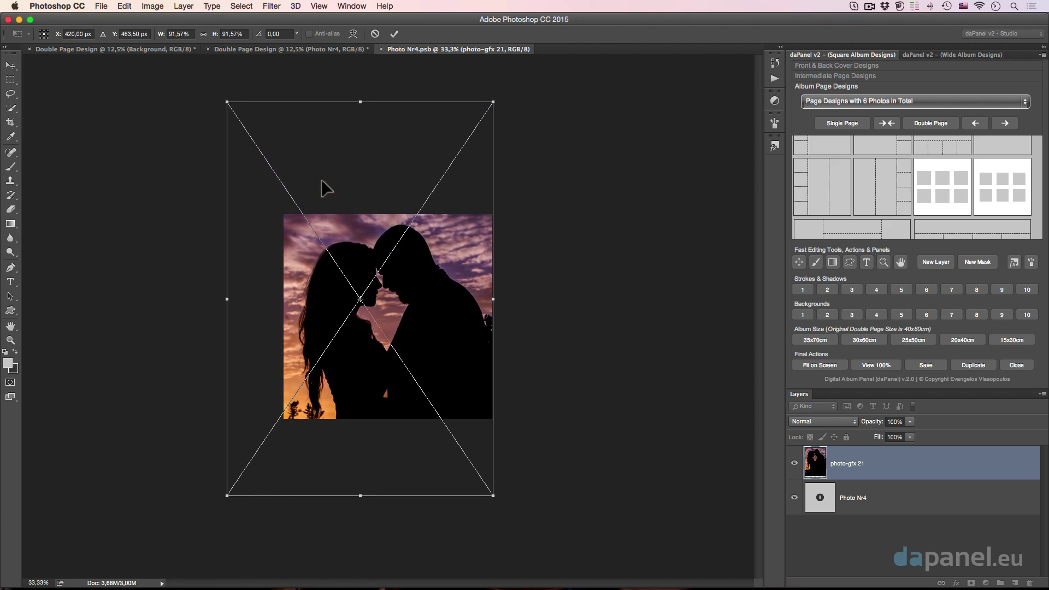
key(Return)
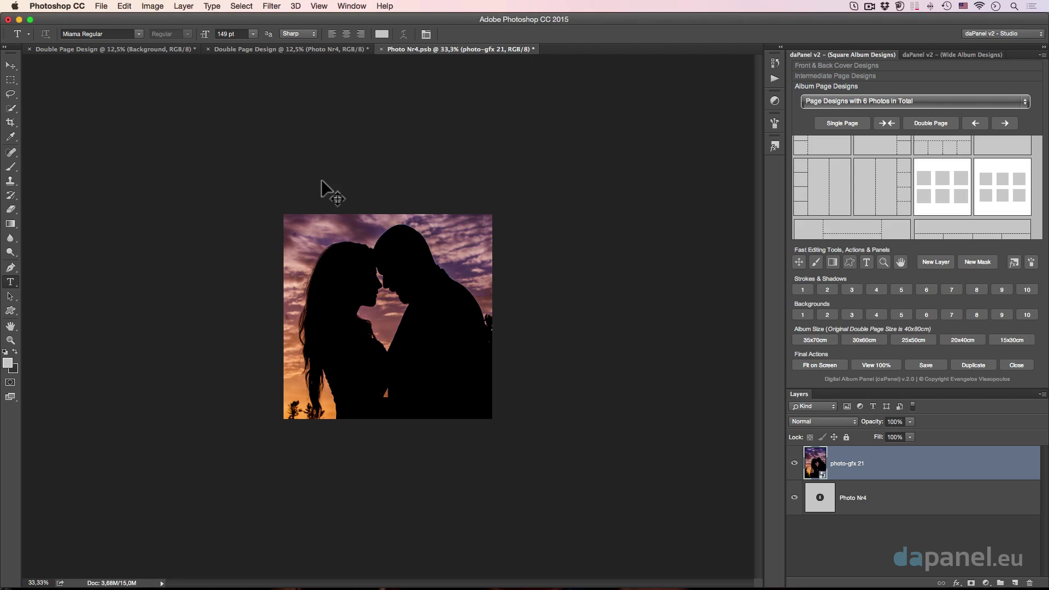
key(super+w)
Save Photo Nr4, then place the couple photo into the Photo Nr5 placeholder
click(615, 202)
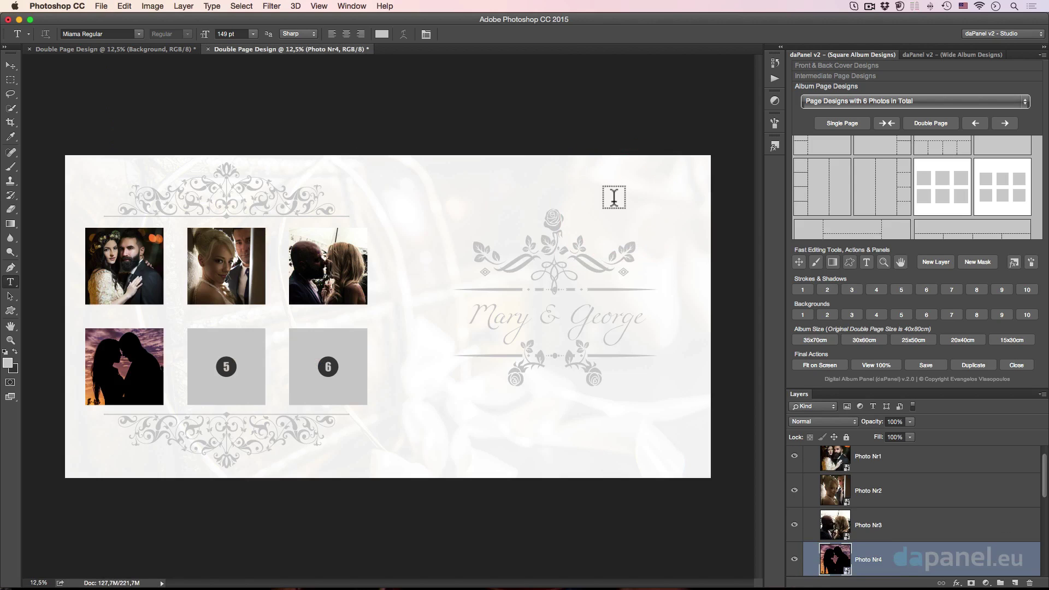
scroll(848, 503, down, 2)
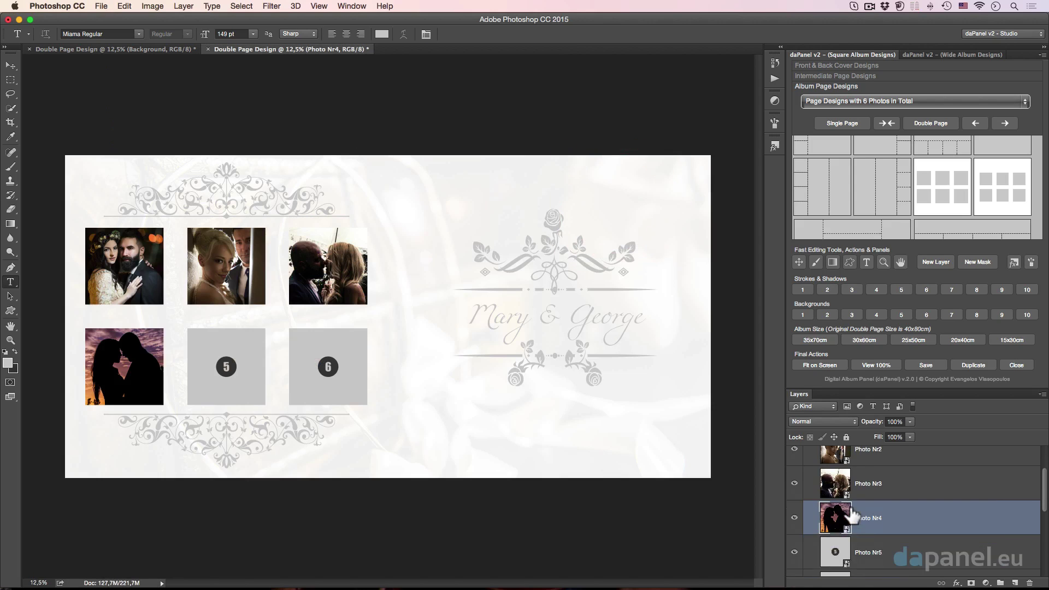
double_click(831, 552)
key(super+Tab)
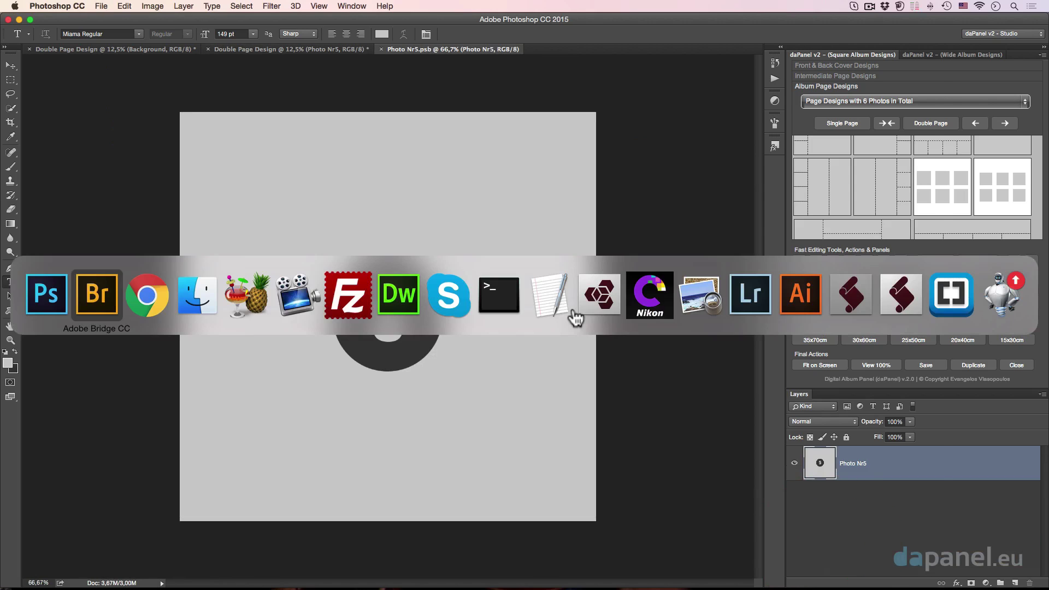
scroll(820, 280, up, 5)
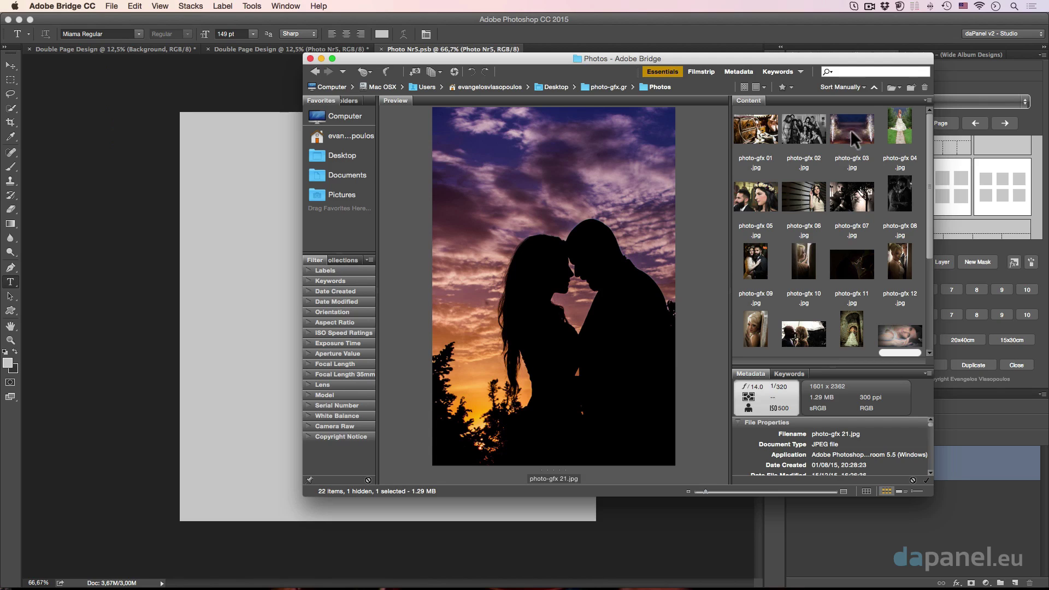
drag(854, 139, 306, 247)
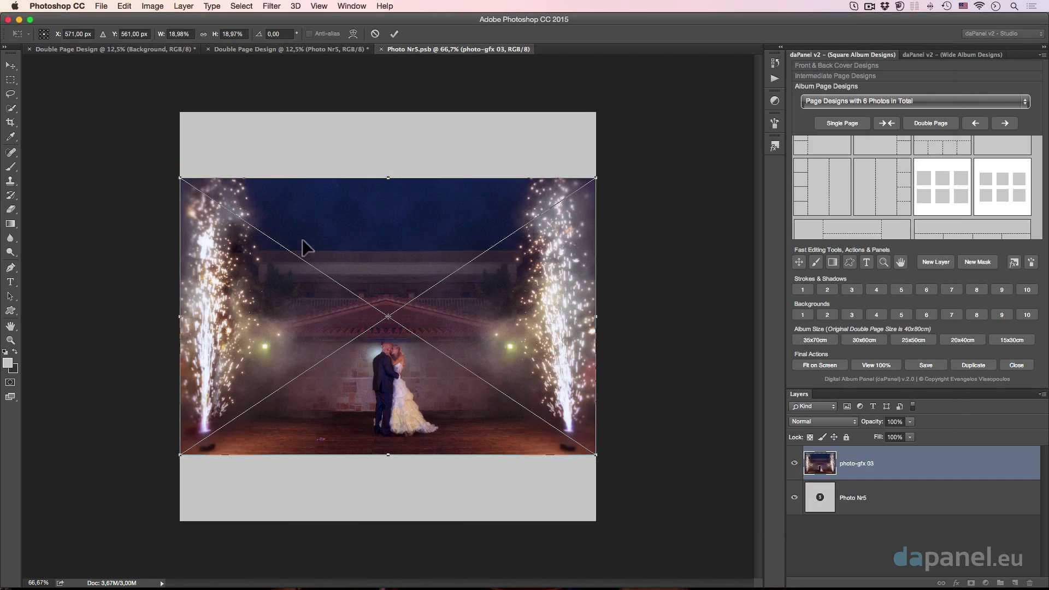
Enlarge the couple photo to fill the frame, move it up, and save Photo Nr5
drag(178, 178, 8, 74)
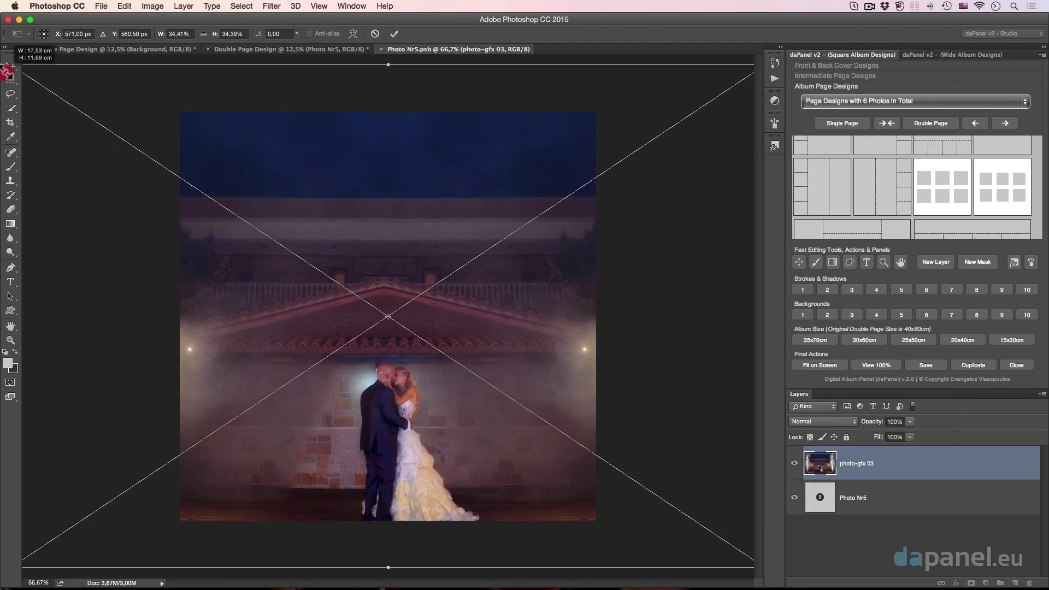
alt+click(414, 272)
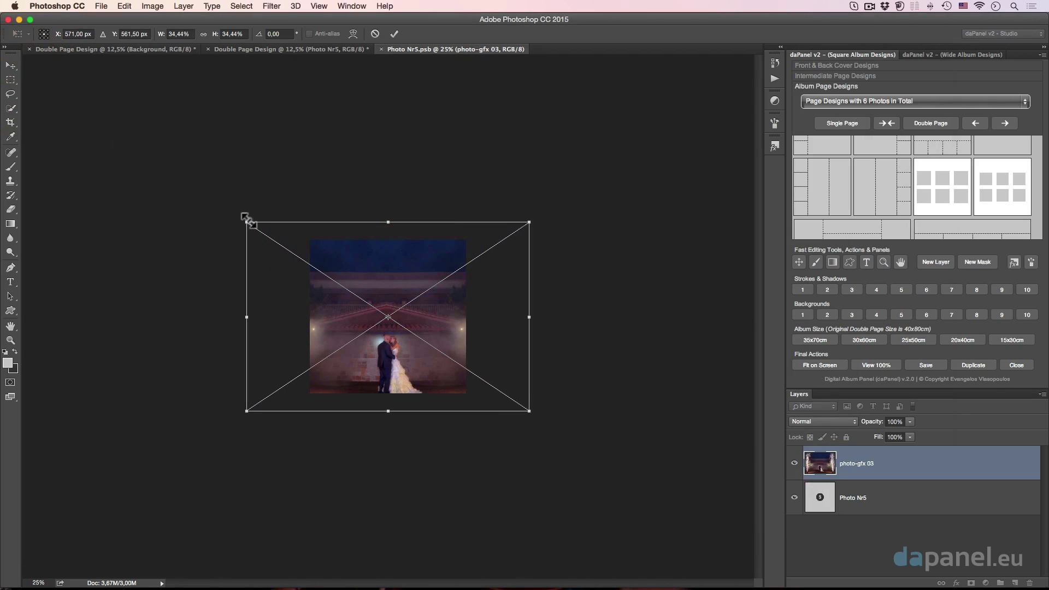
drag(263, 234, 162, 166)
drag(342, 319, 331, 252)
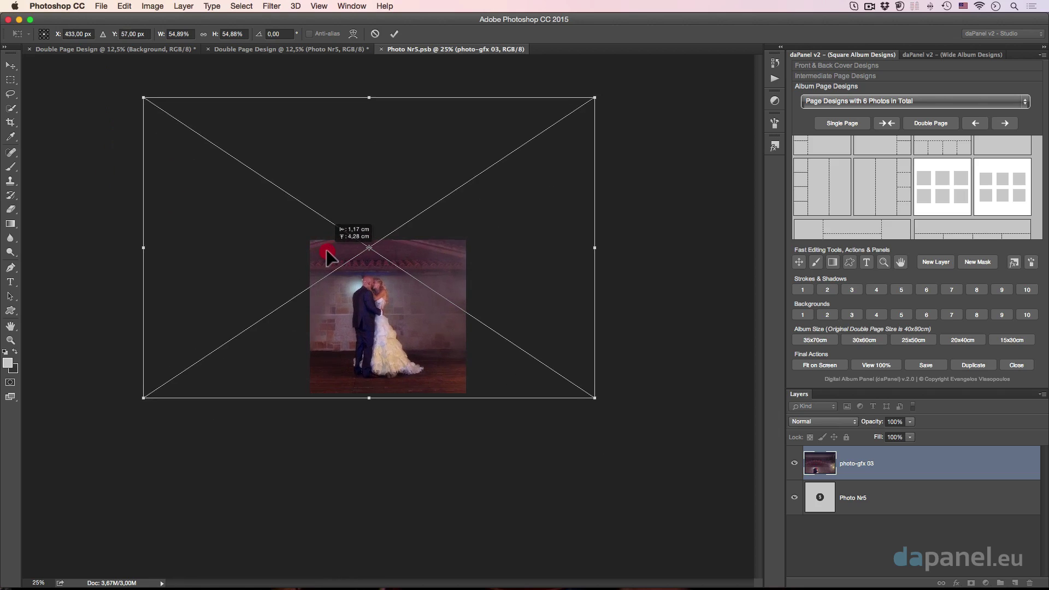
drag(147, 99, 64, 49)
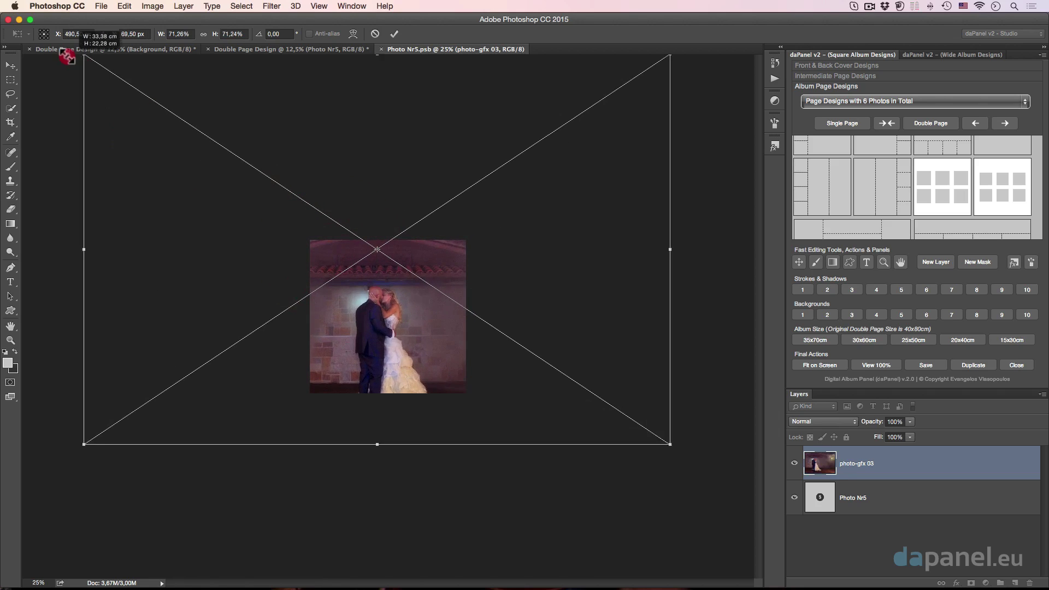
drag(277, 250, 273, 218)
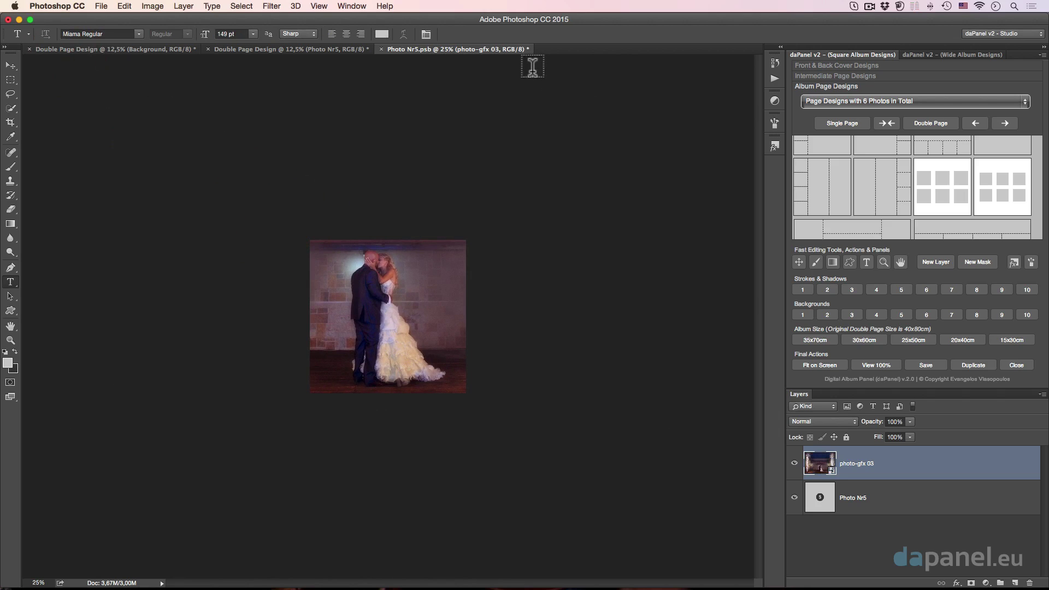
click(382, 49)
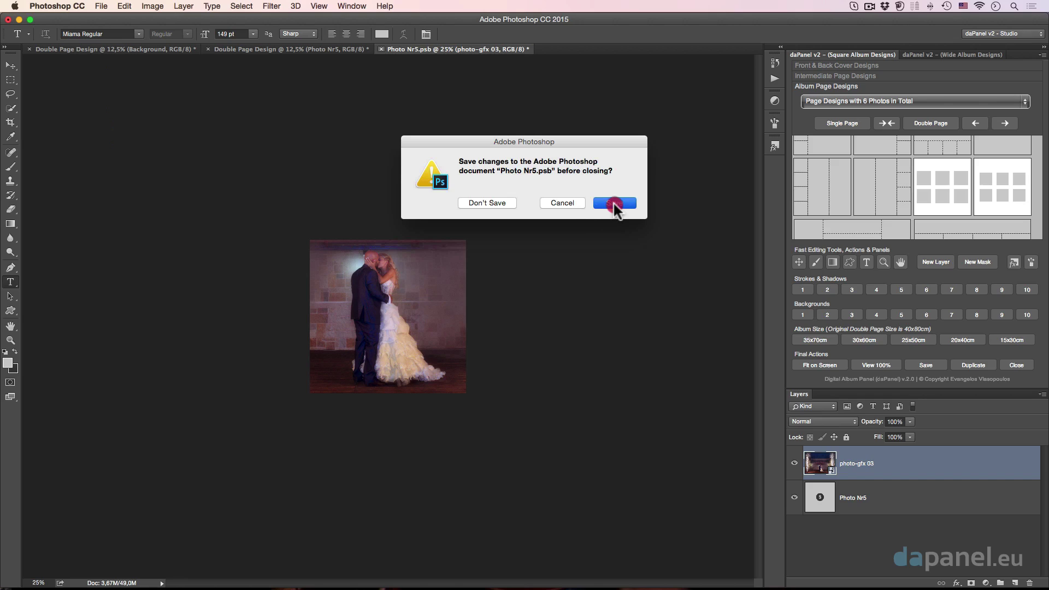
click(614, 203)
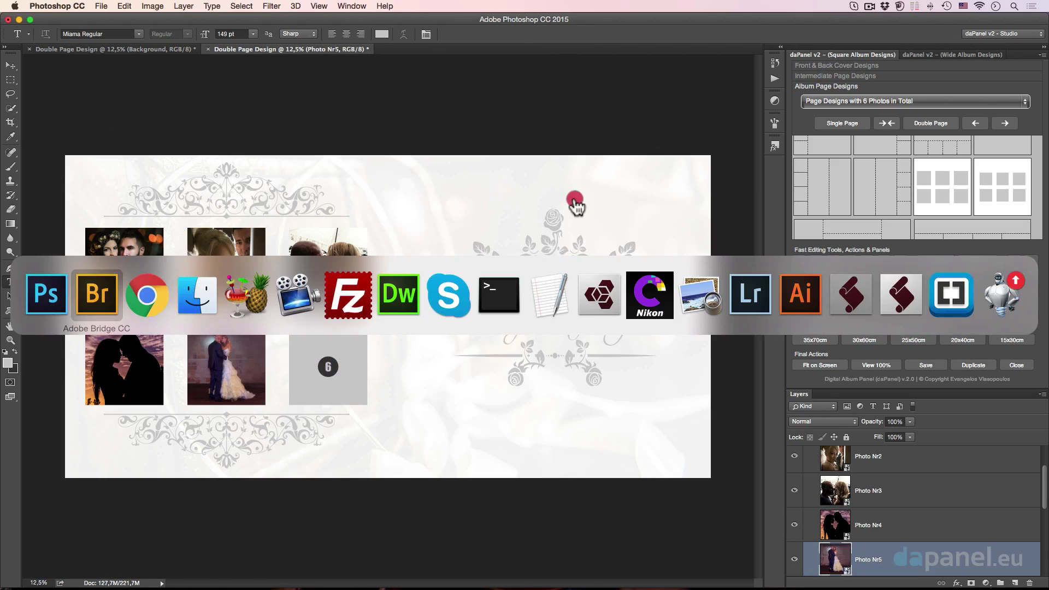
Place the wedding rings photo from Bridge into the Photo Nr6 placeholder
scroll(831, 511, down, 2)
double_click(831, 556)
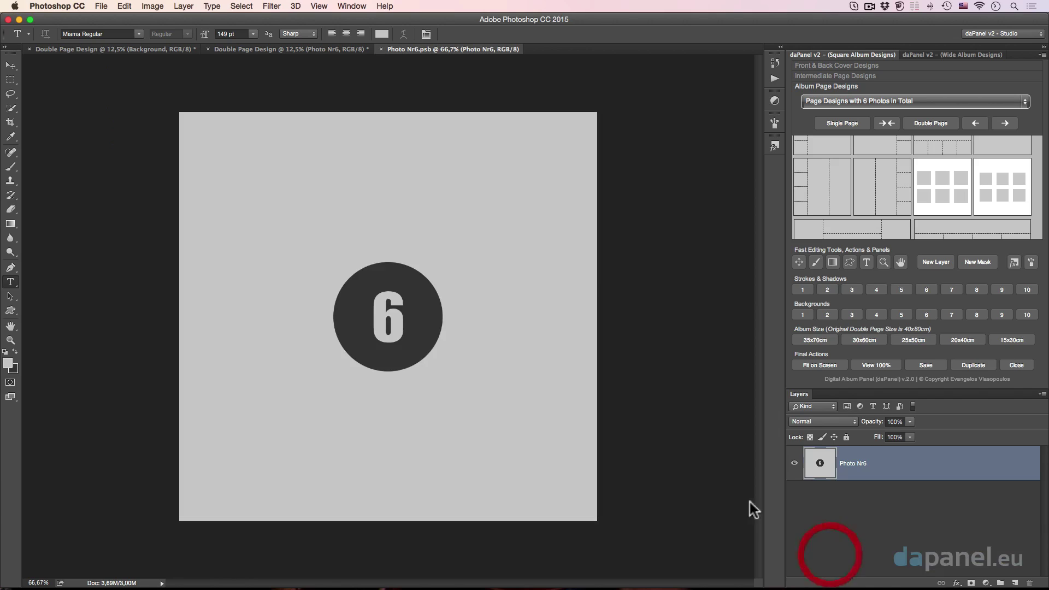
key(super+Tab)
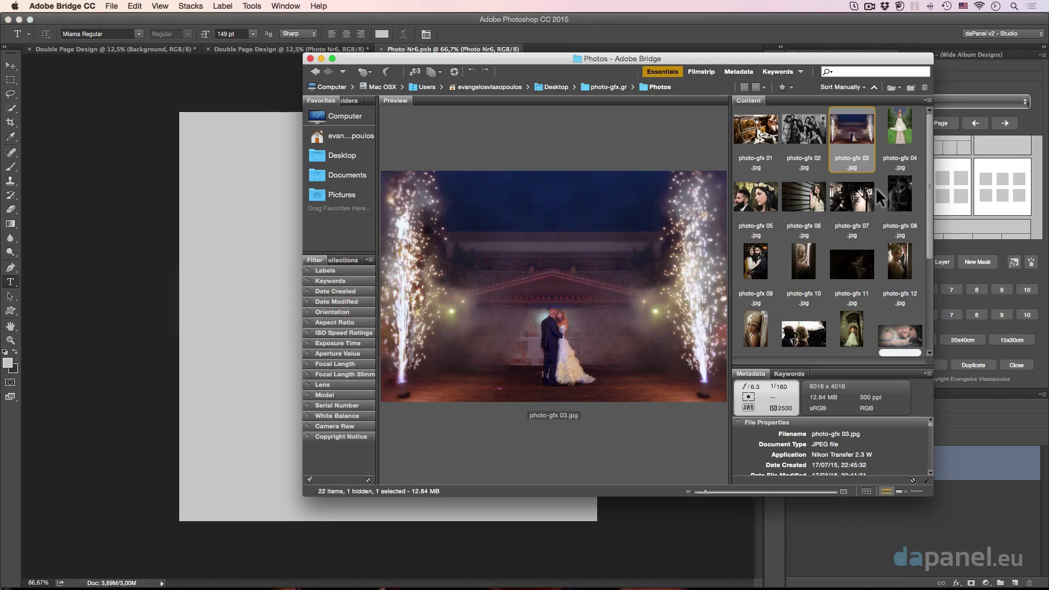
scroll(908, 291, down, 1)
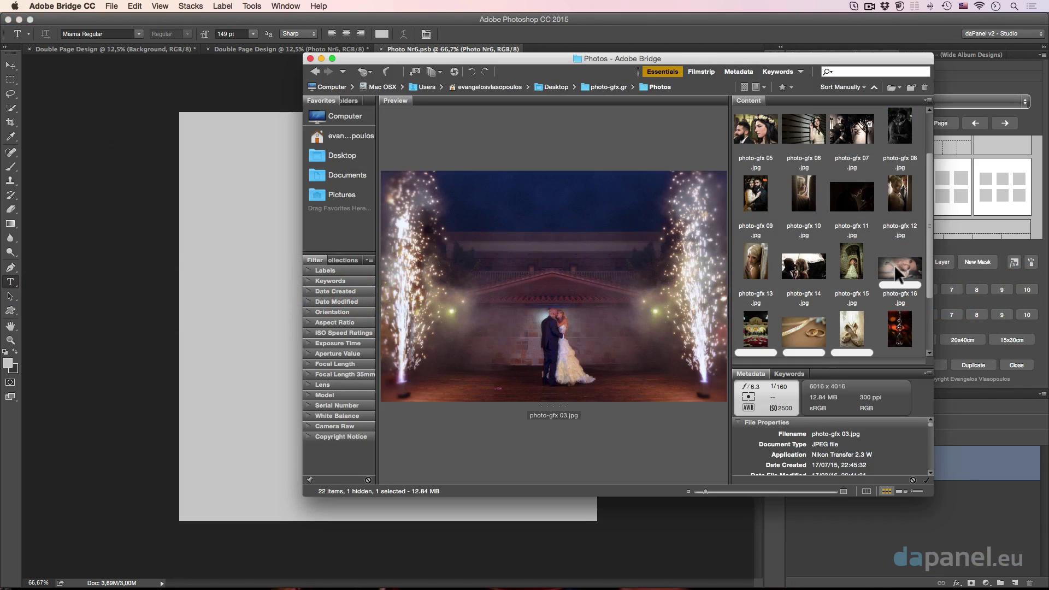
drag(815, 326, 217, 293)
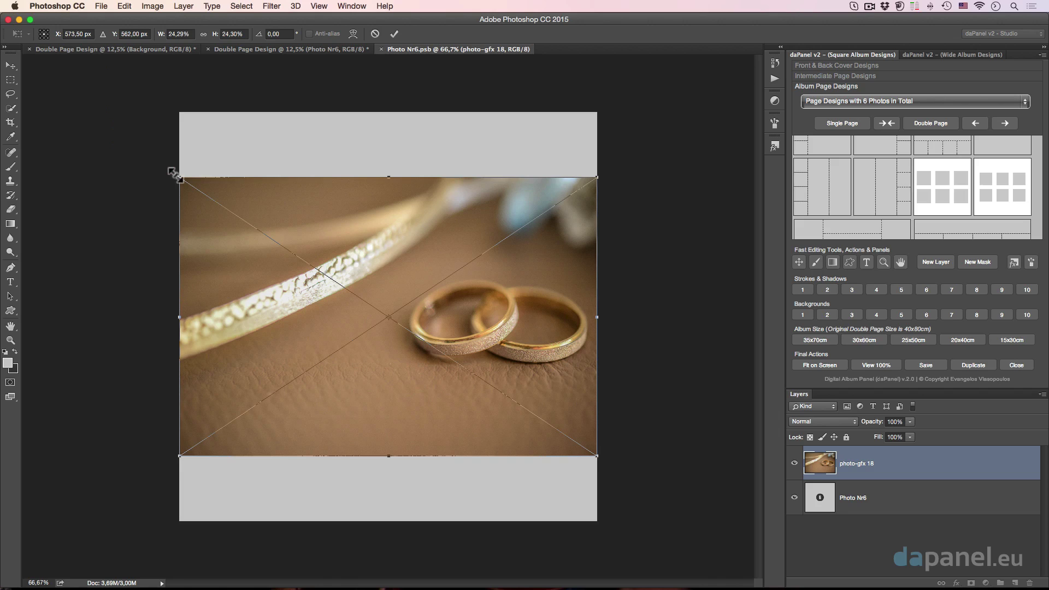
Enlarge and centre the rings photo so it covers the square, then commit
drag(174, 175, 53, 107)
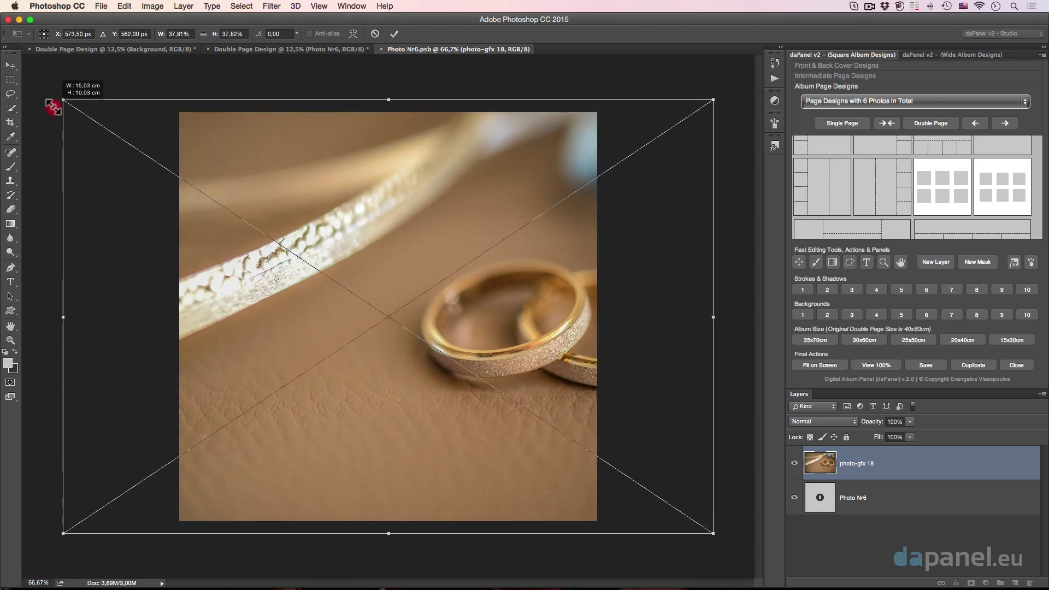
drag(330, 183, 212, 177)
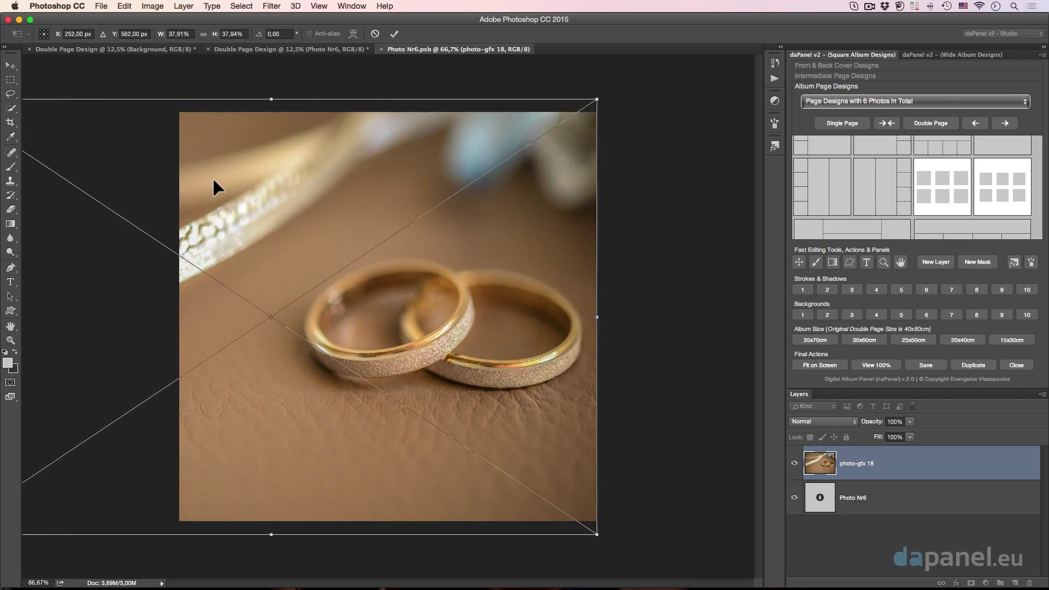
alt+click(218, 177)
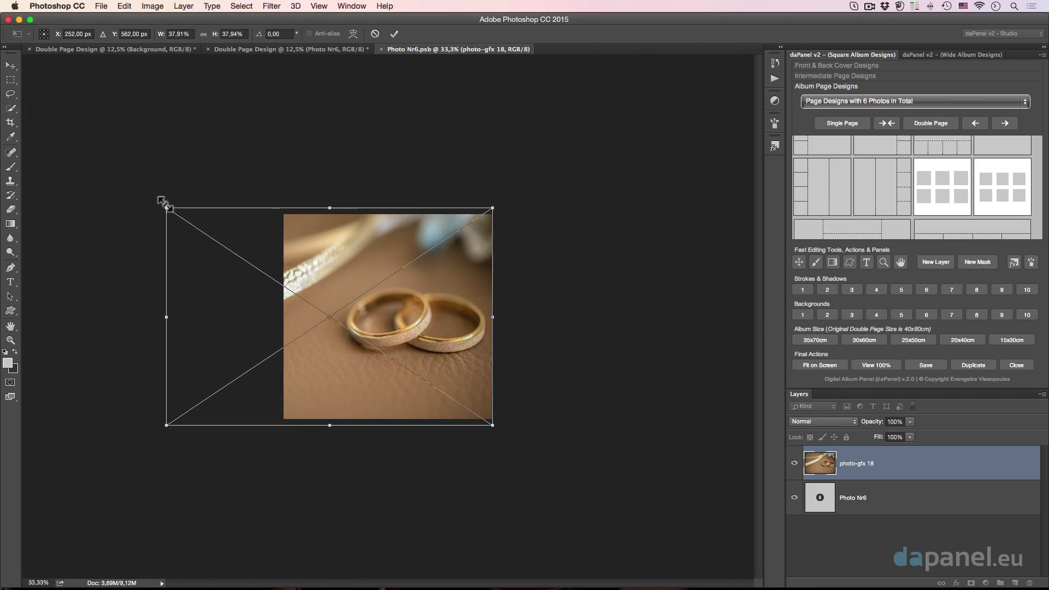
drag(164, 203, 77, 151)
drag(221, 201, 224, 212)
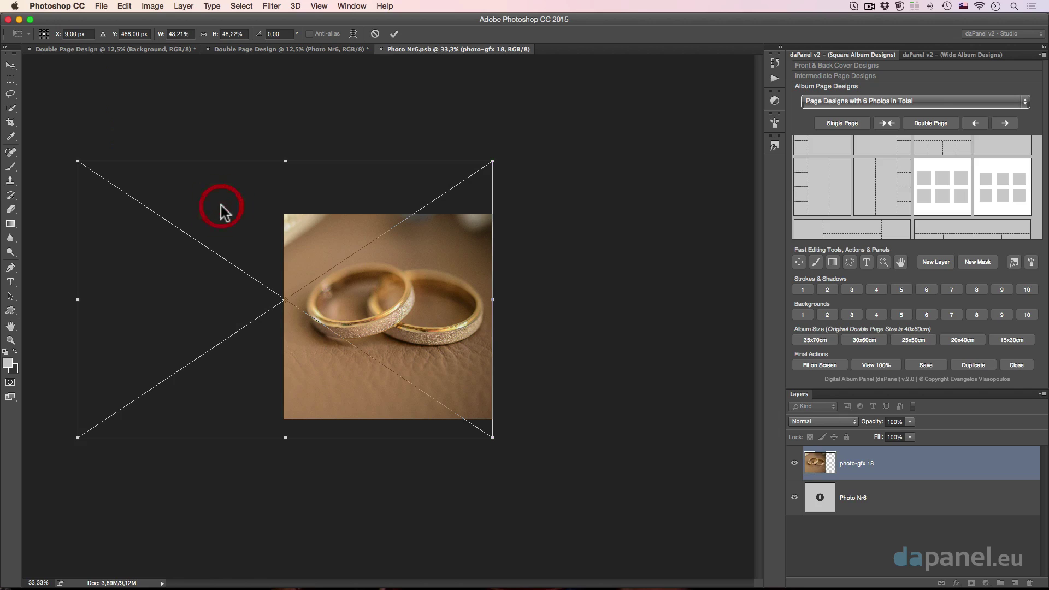
click(394, 34)
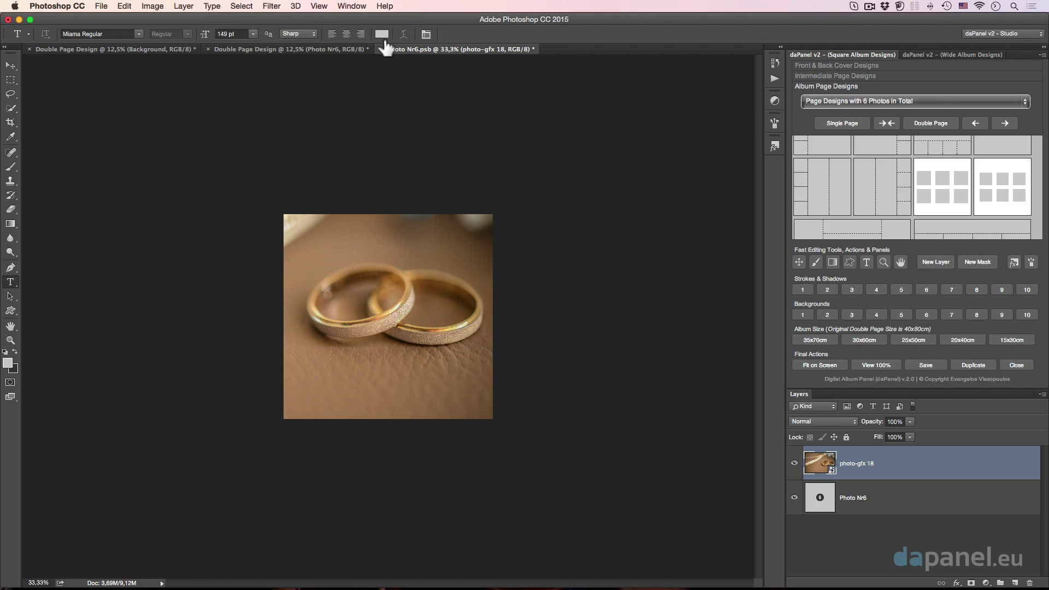
Close Photo Nr6 with its changes saved and return to the top of the layers
click(381, 49)
click(615, 204)
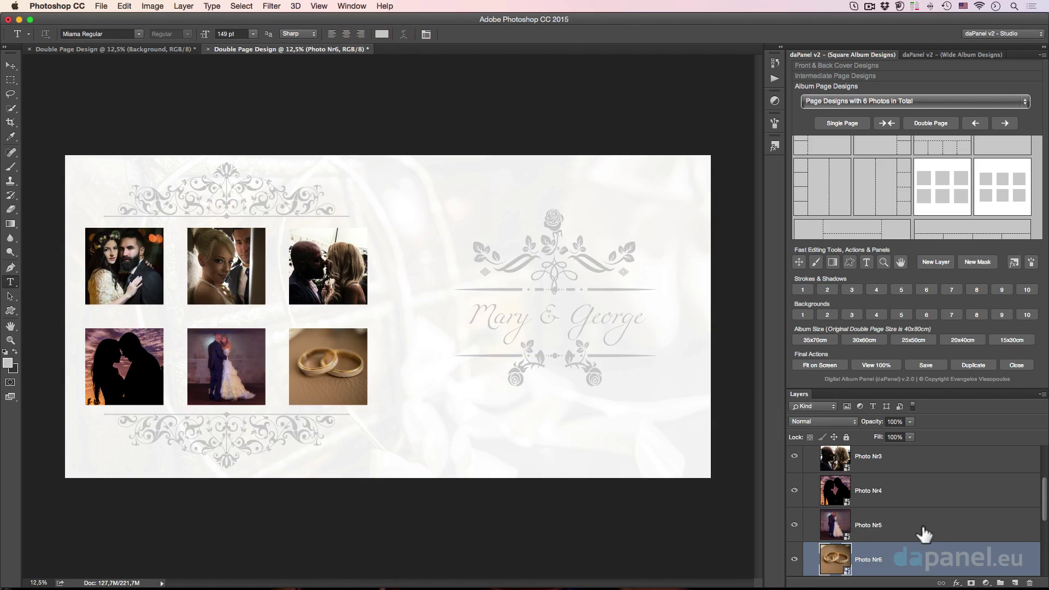
scroll(918, 528, up, 2)
scroll(907, 516, up, 1)
scroll(896, 508, up, 1)
scroll(880, 495, up, 1)
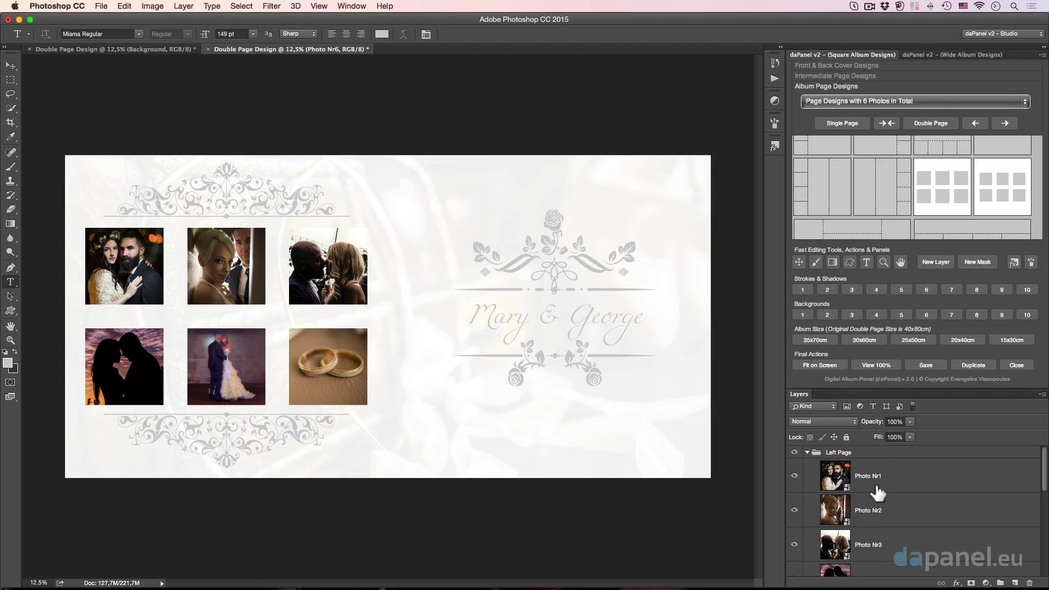
Apply a Strokes & Shadows drop shadow to the Left Page group and inspect it close up
click(844, 454)
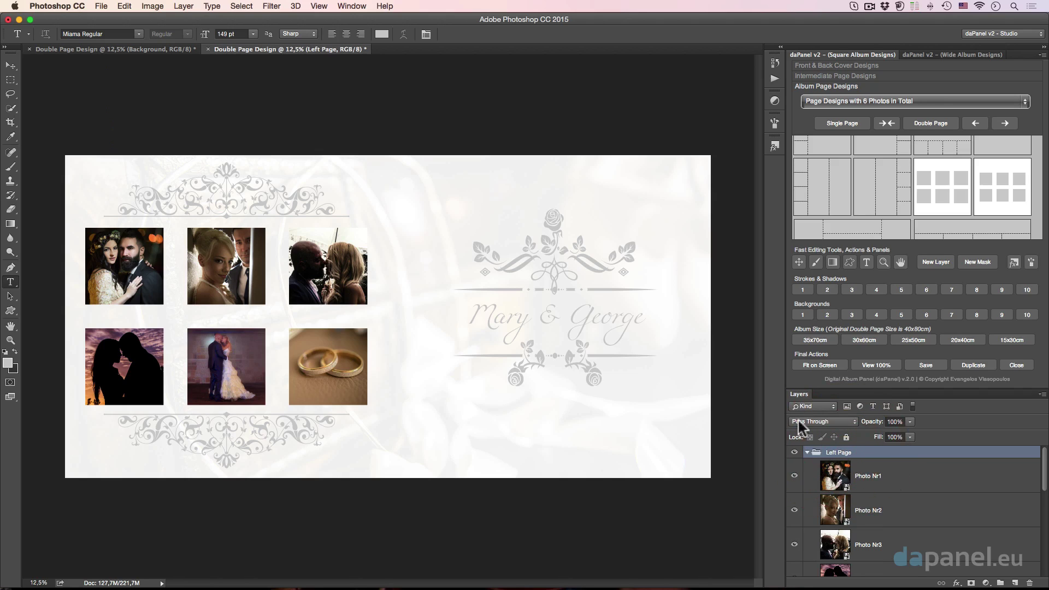
click(802, 289)
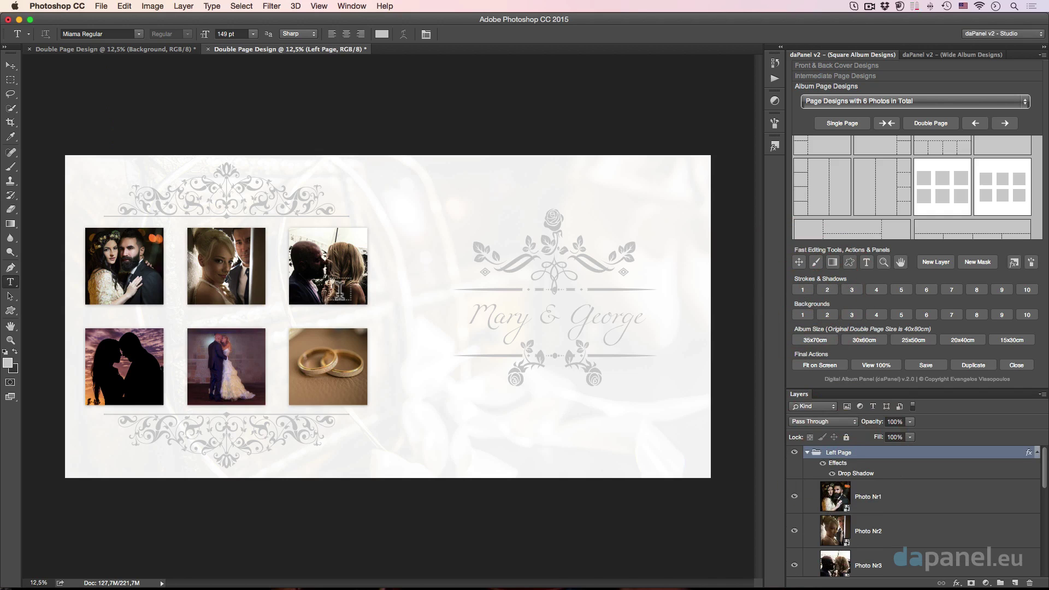
super+click(305, 261)
drag(300, 257, 431, 308)
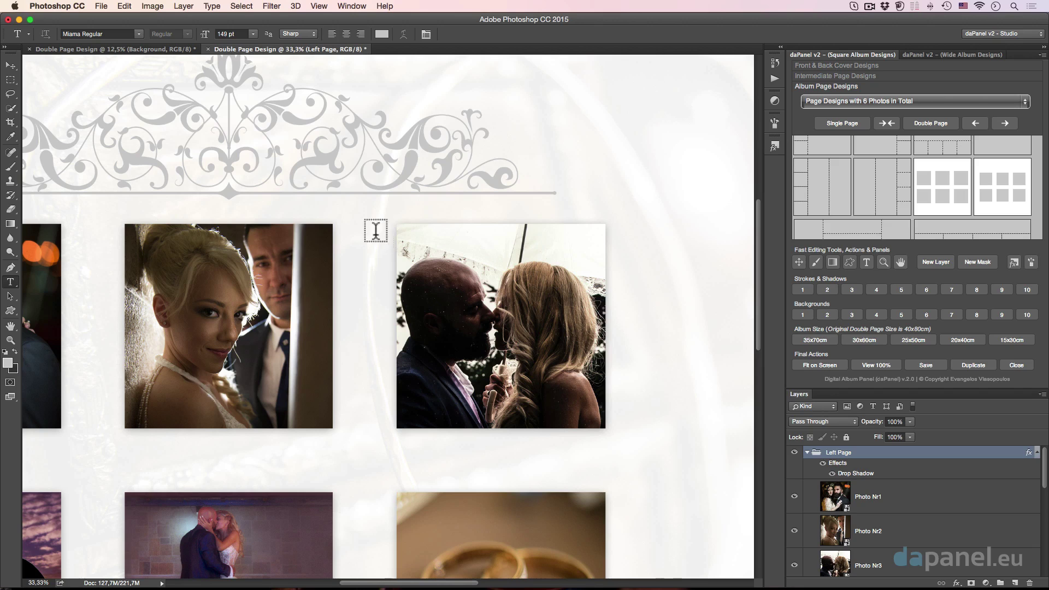
alt+super+click(385, 269)
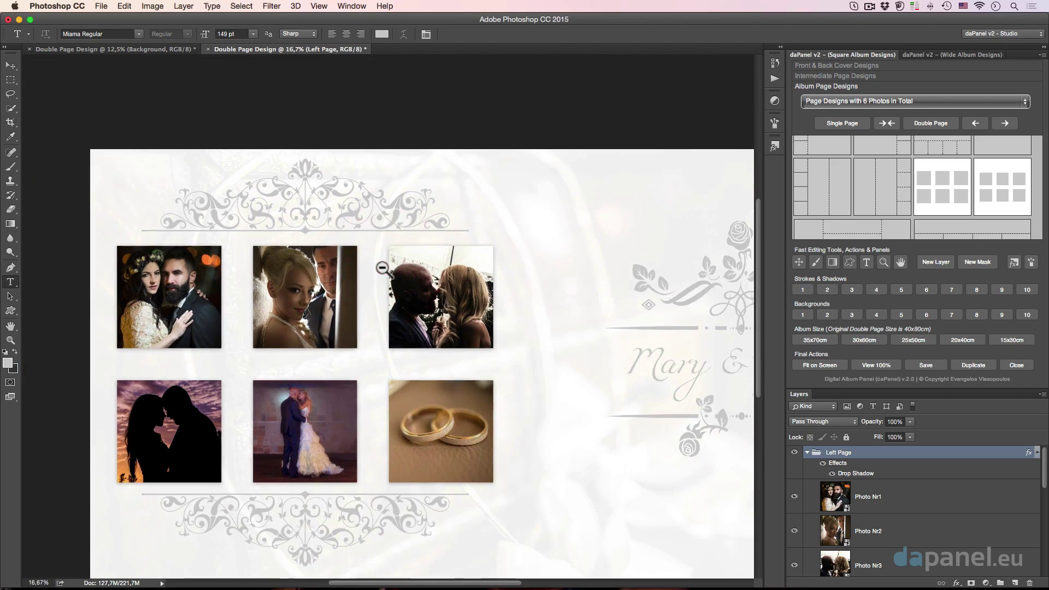
alt+super+click(383, 269)
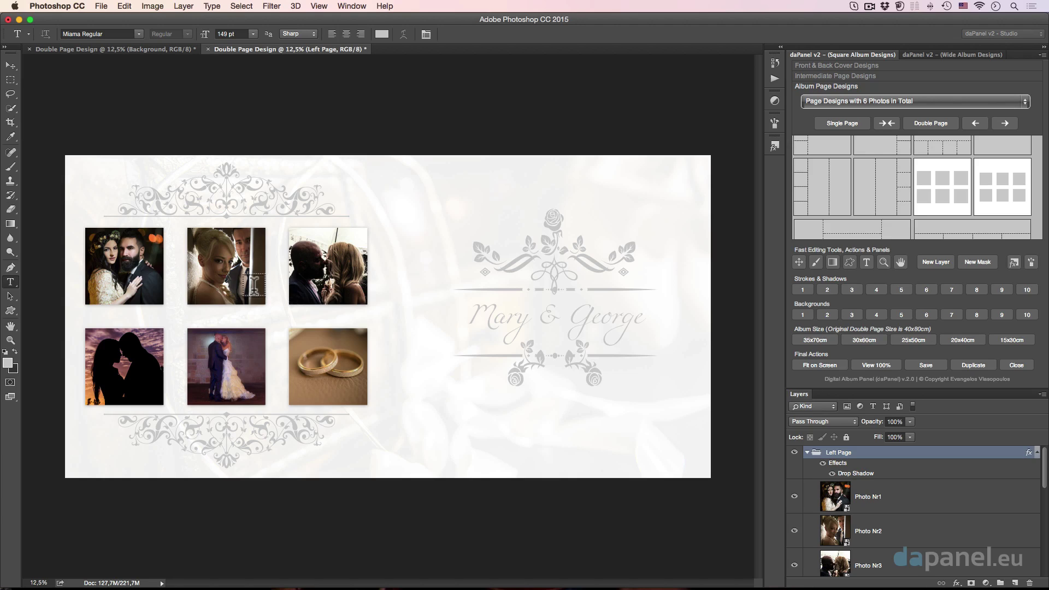
Start editing the Shape 2 ornament's fill colour, sampling an off-white from the page
click(808, 453)
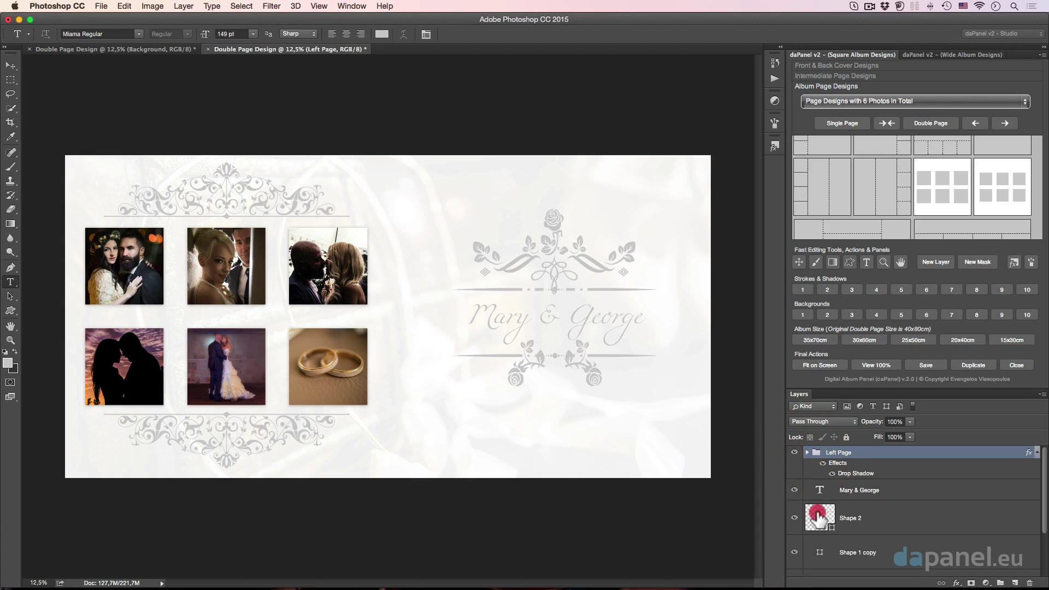
double_click(818, 516)
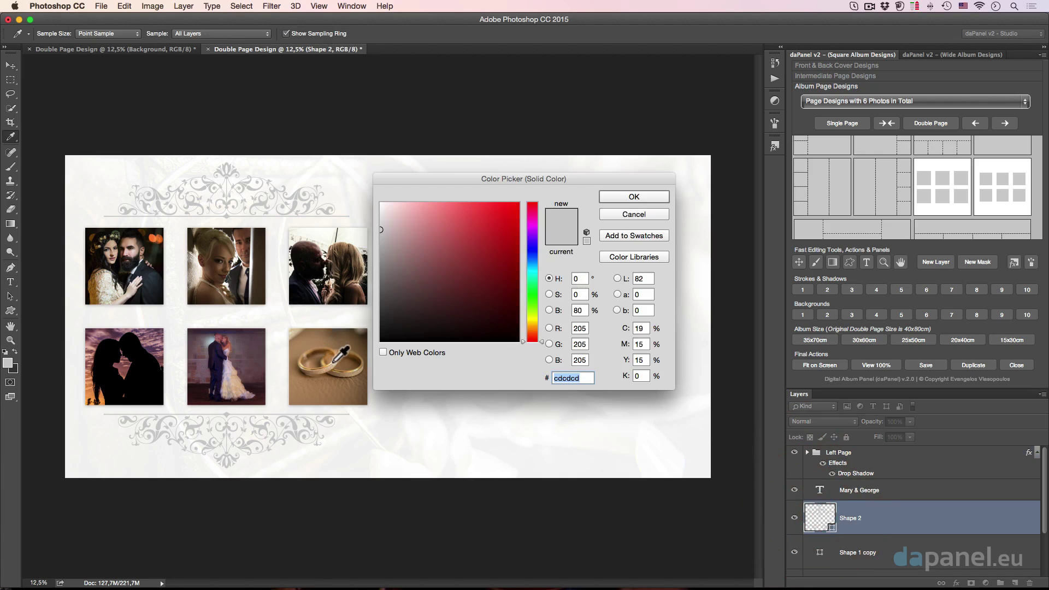
click(339, 323)
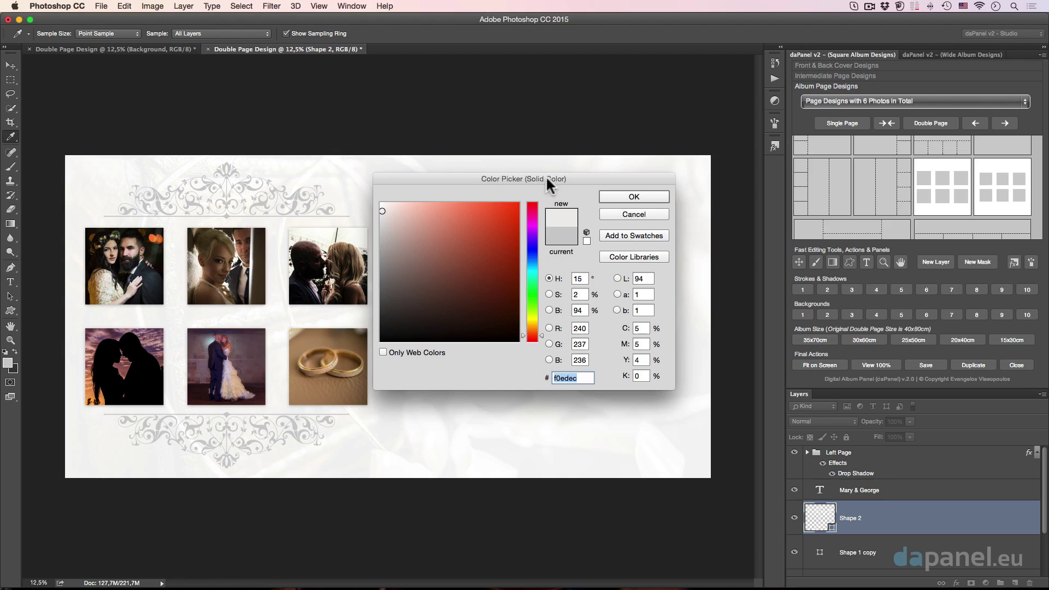
drag(547, 179, 634, 318)
Sample browns, golds and tans from the rings photo as ornament colours
click(325, 383)
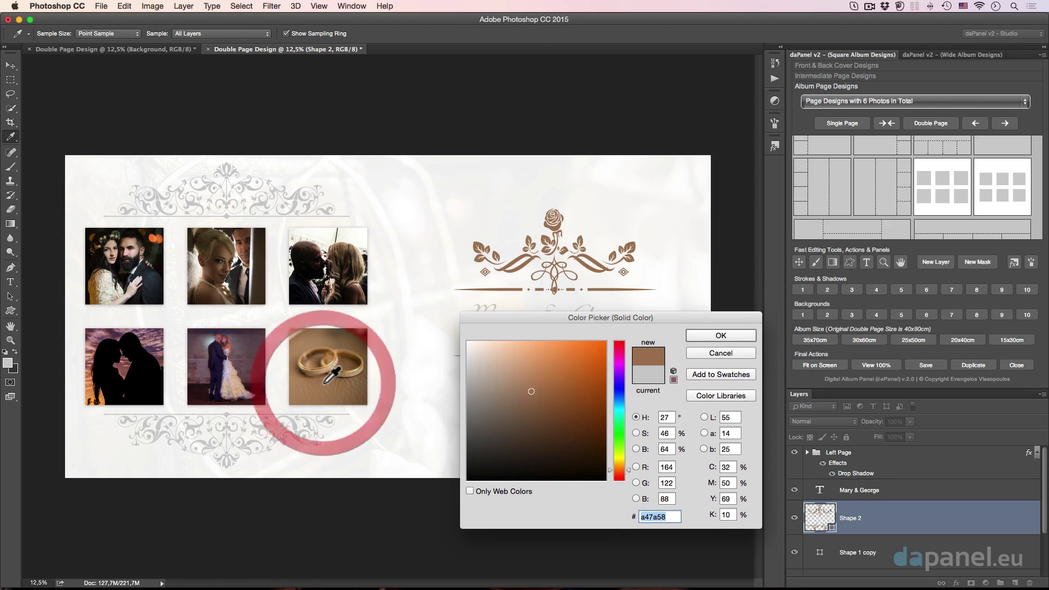
click(318, 370)
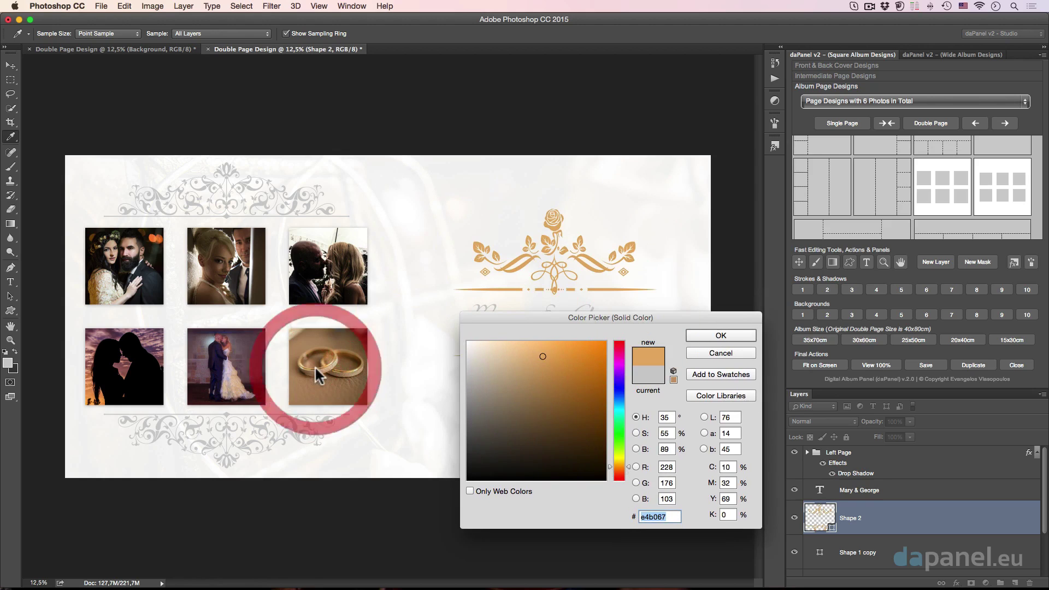
super+click(339, 370)
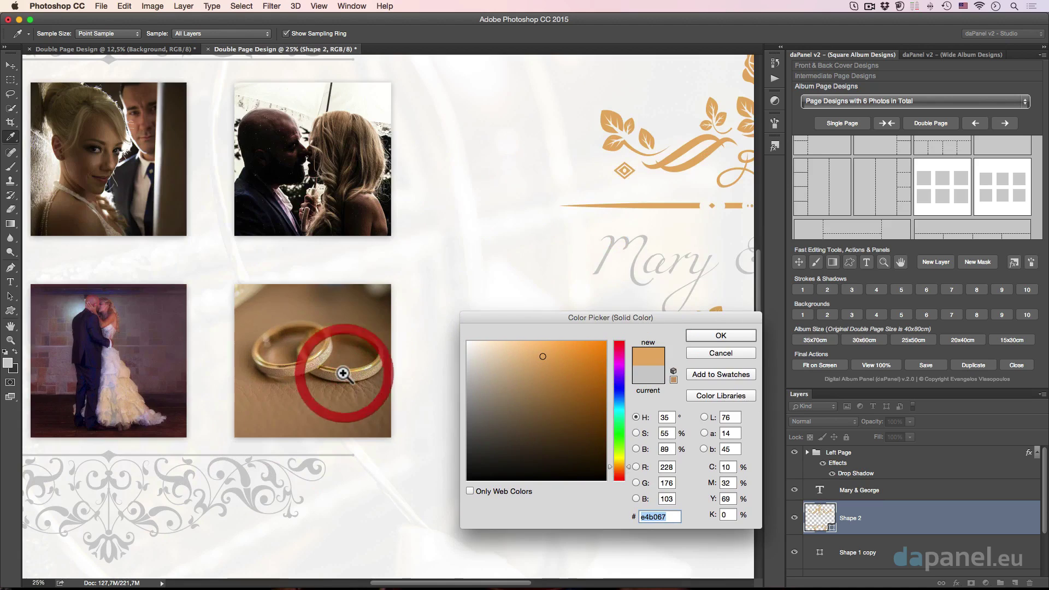
click(361, 366)
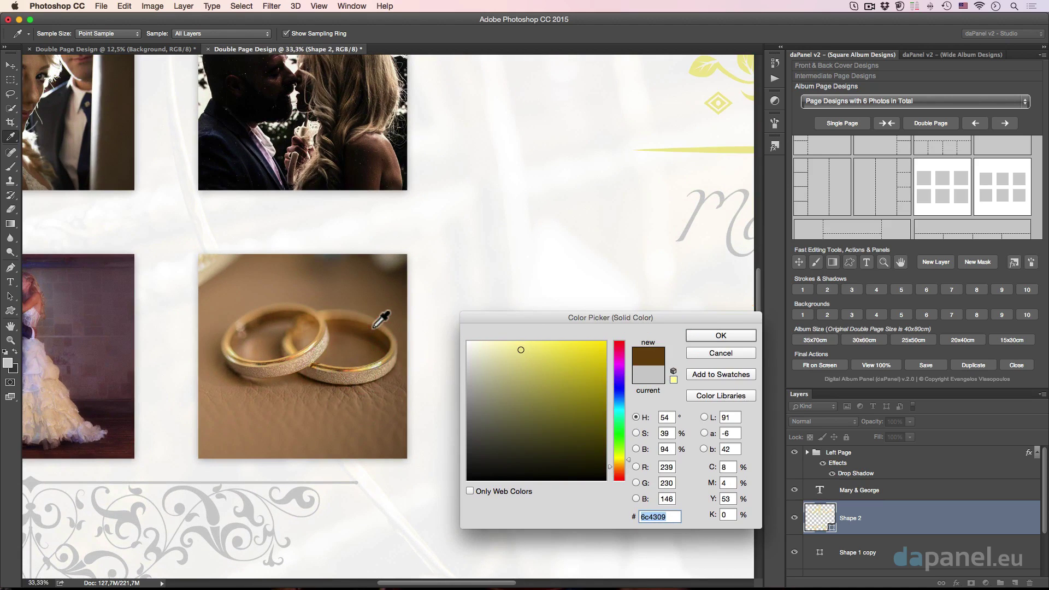
drag(549, 243, 385, 272)
click(214, 417)
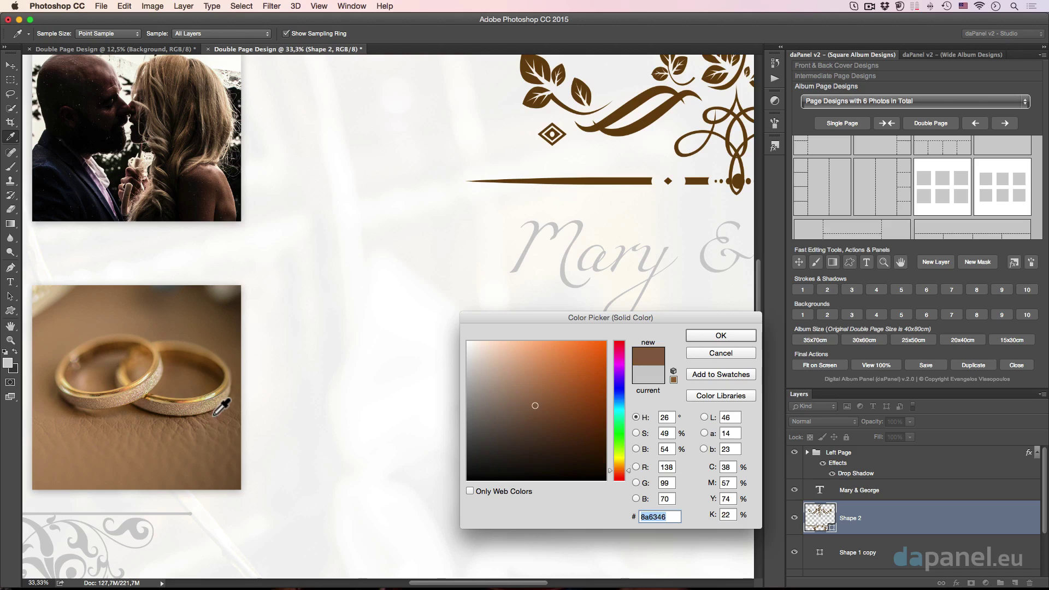
click(162, 345)
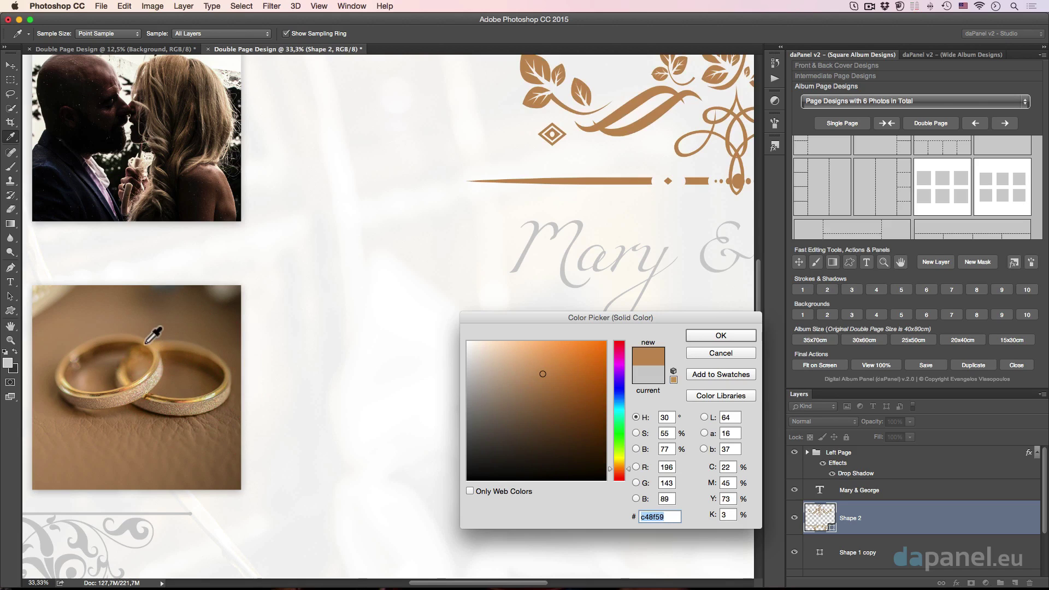
click(117, 310)
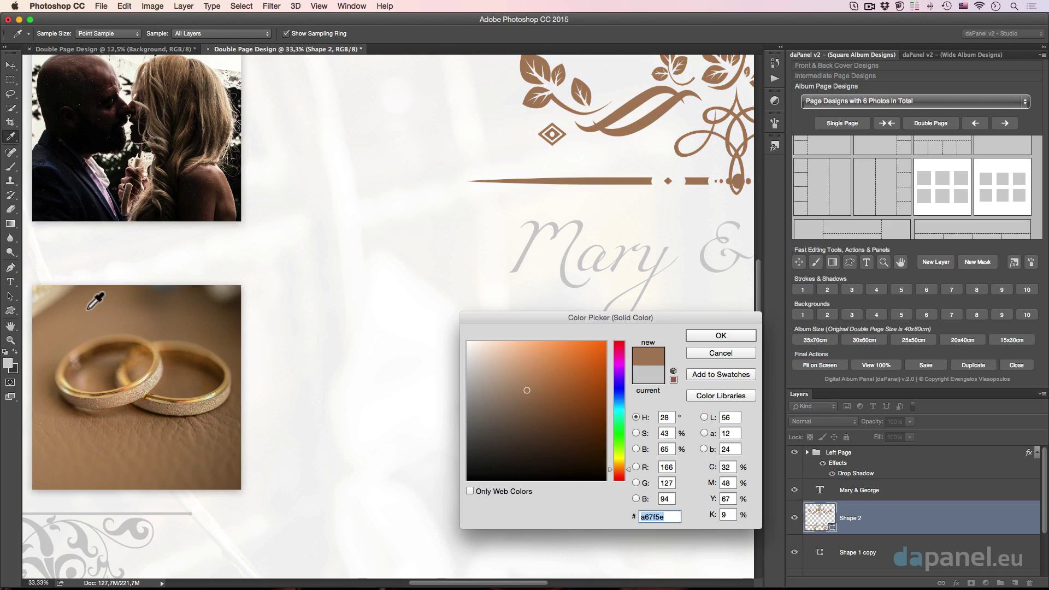
Try dark brown, bride-photo, sunset orange and bokeh tones from the other photos
click(154, 139)
mouse_move(79, 151)
mouse_down()
mouse_move(201, 253)
mouse_move(271, 215)
mouse_up()
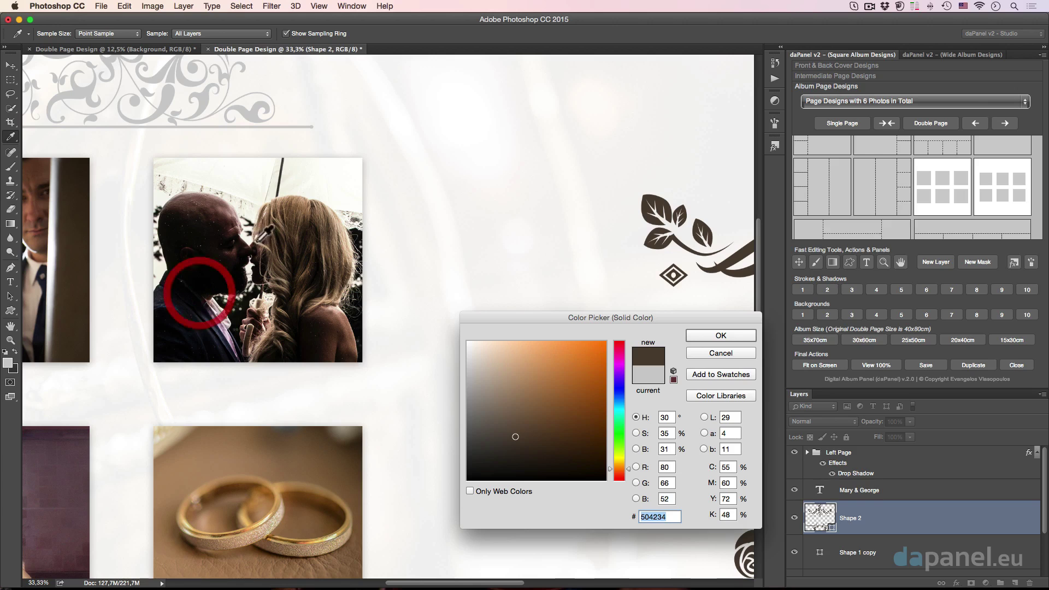
drag(96, 253, 401, 235)
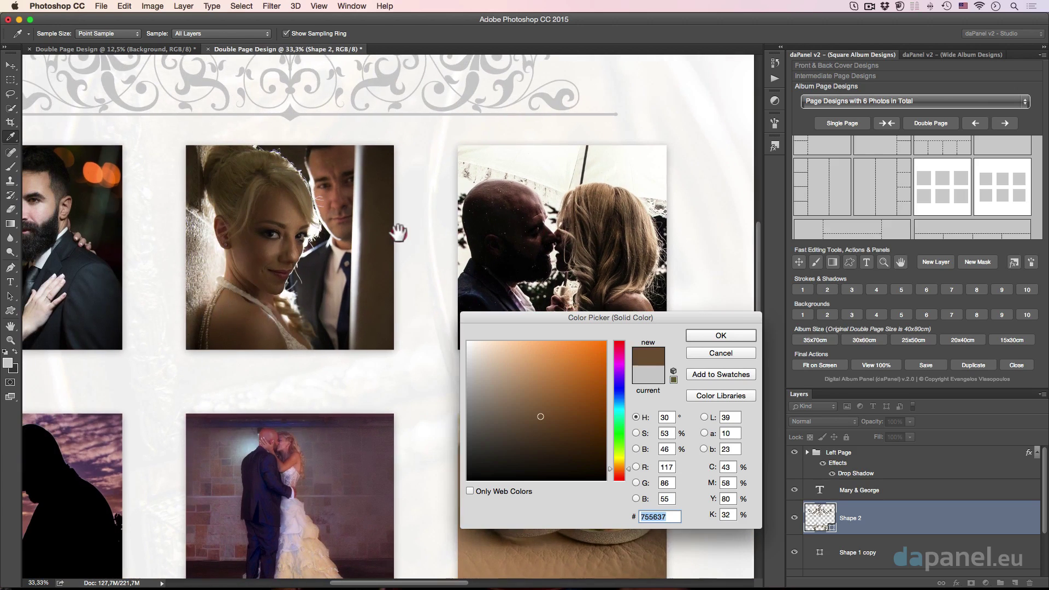
click(284, 176)
alt+click(403, 253)
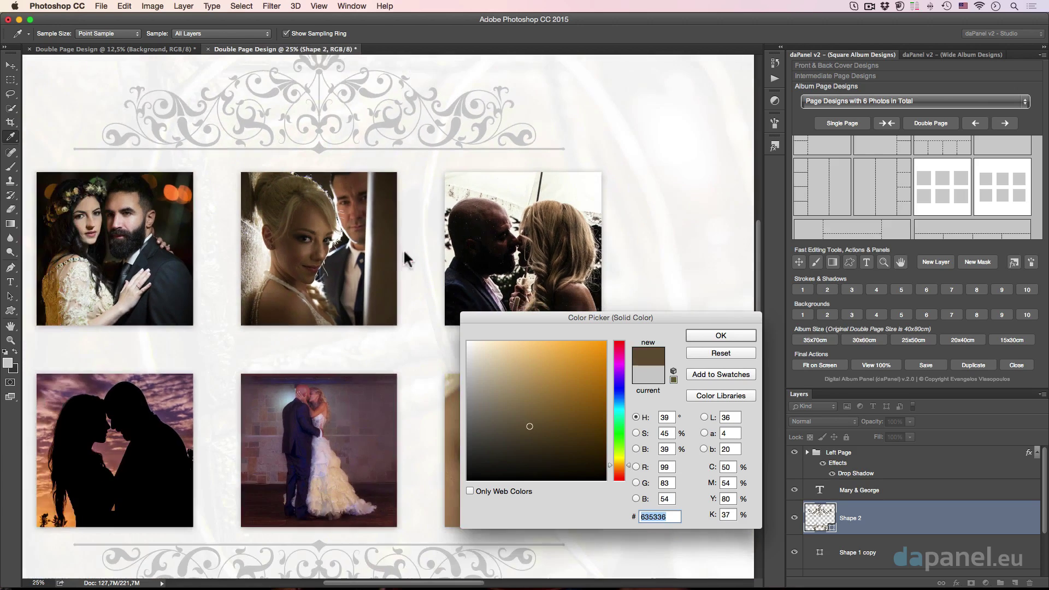
click(89, 396)
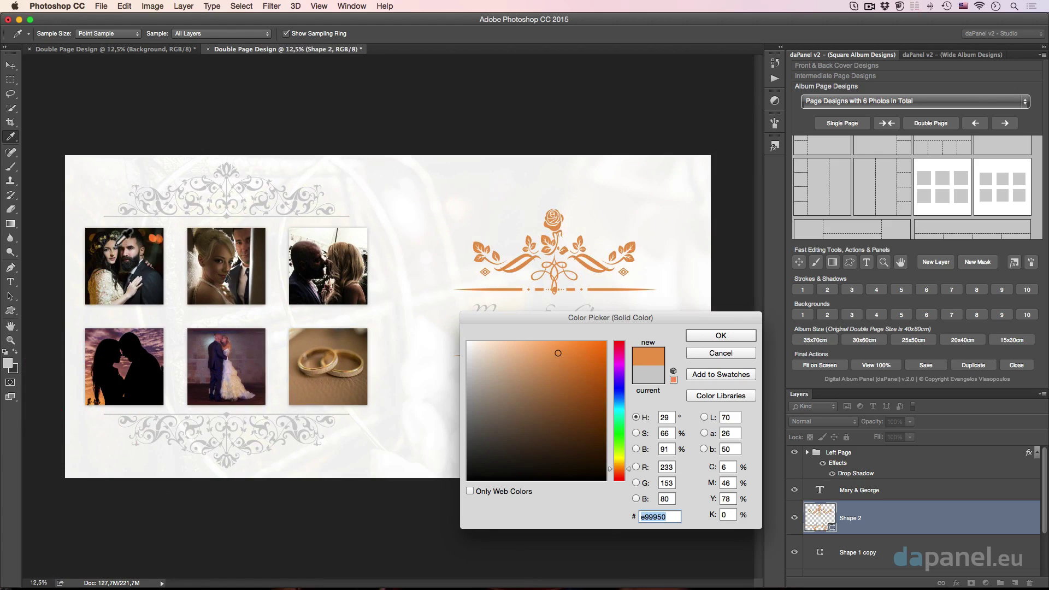
click(158, 237)
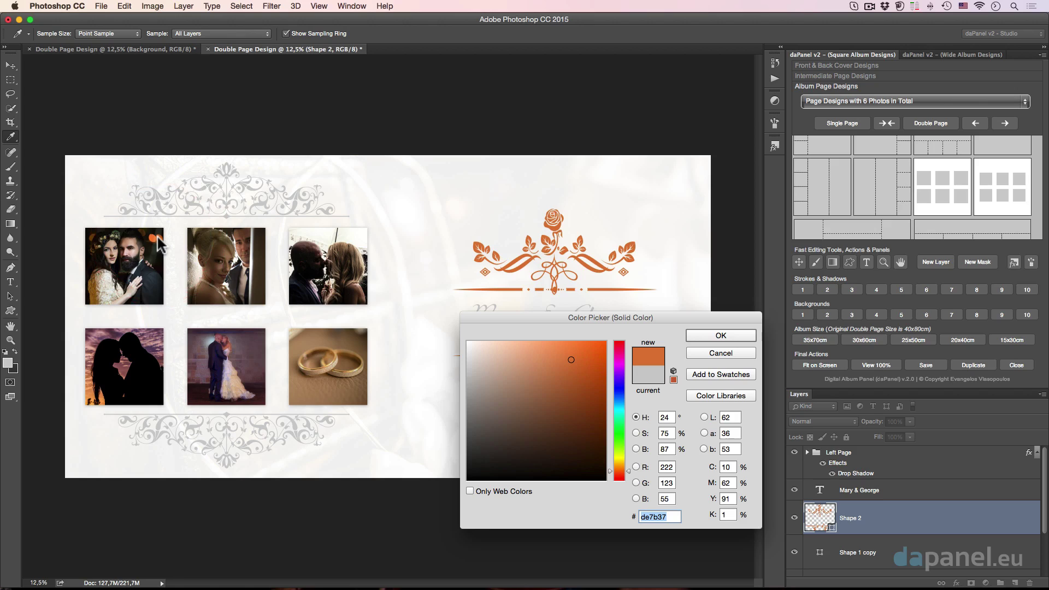
click(291, 333)
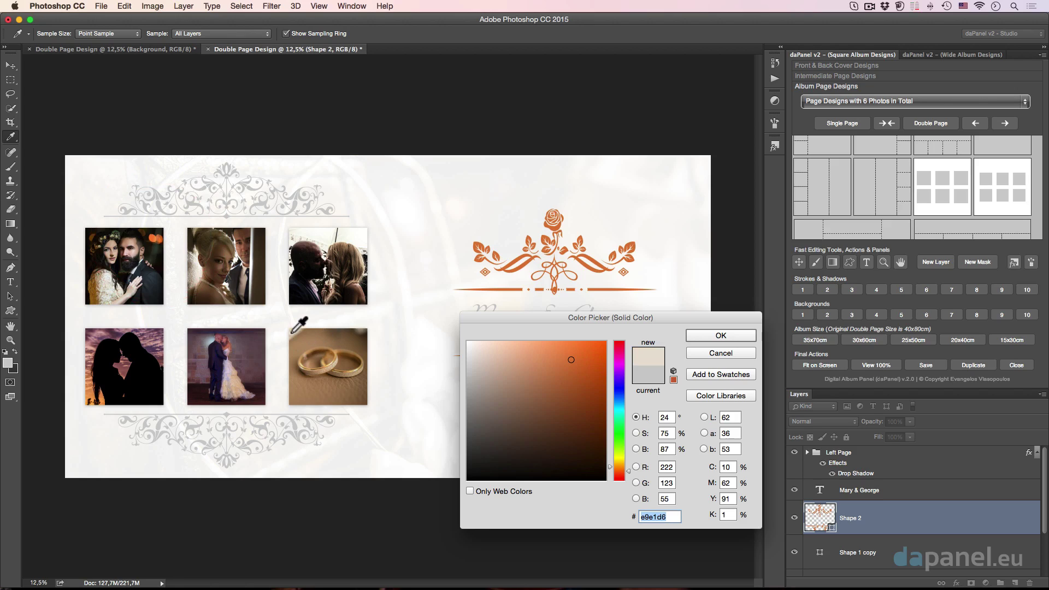
click(217, 271)
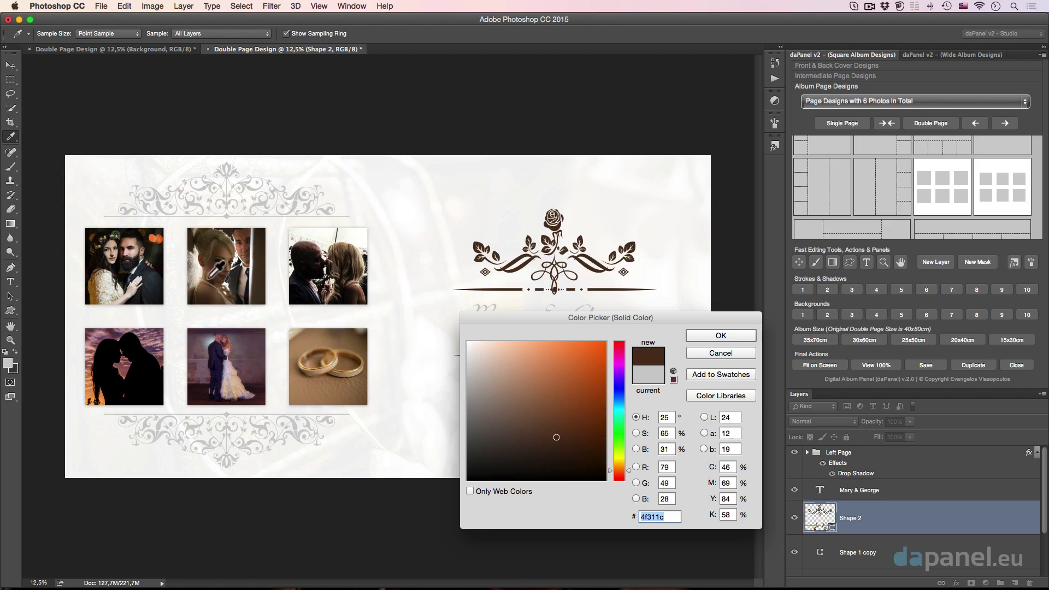
Settle on charcoal 2b2627 sampled from the groom's suit in the second photo
super+click(218, 285)
super+click(219, 285)
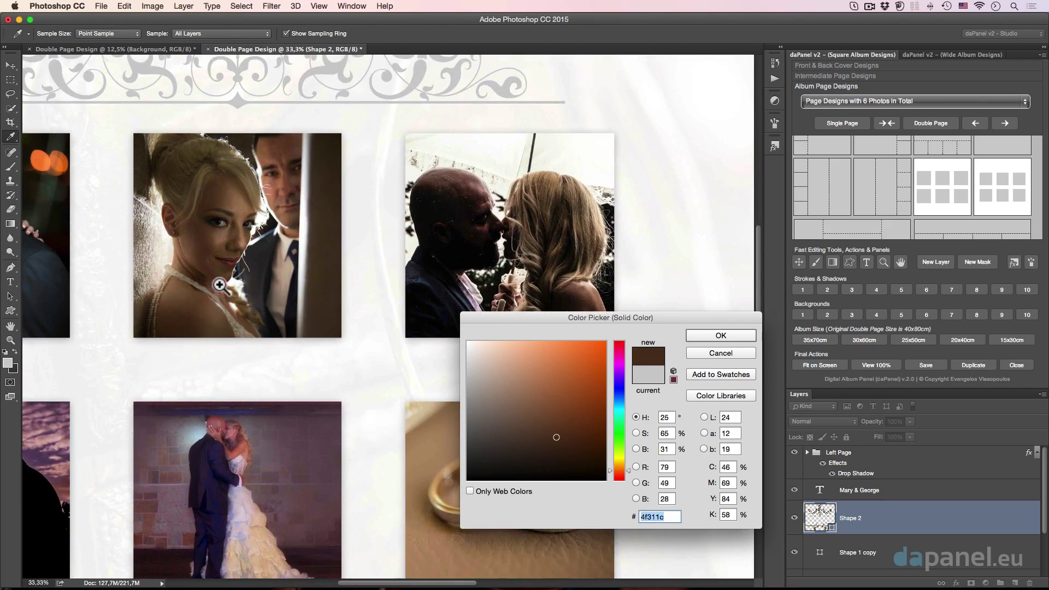
super+click(219, 285)
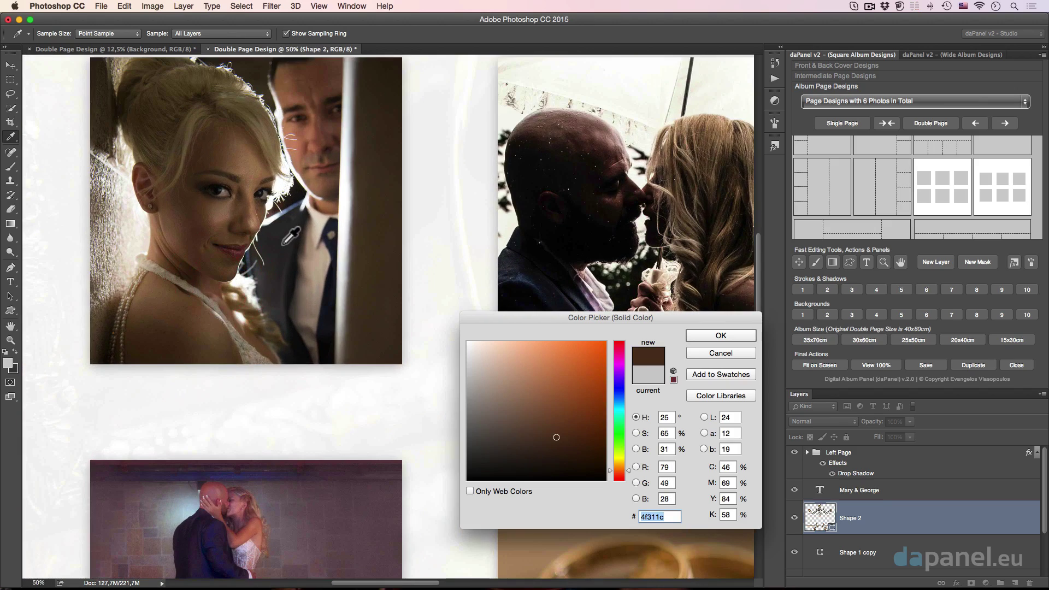
click(295, 243)
alt+super+click(335, 301)
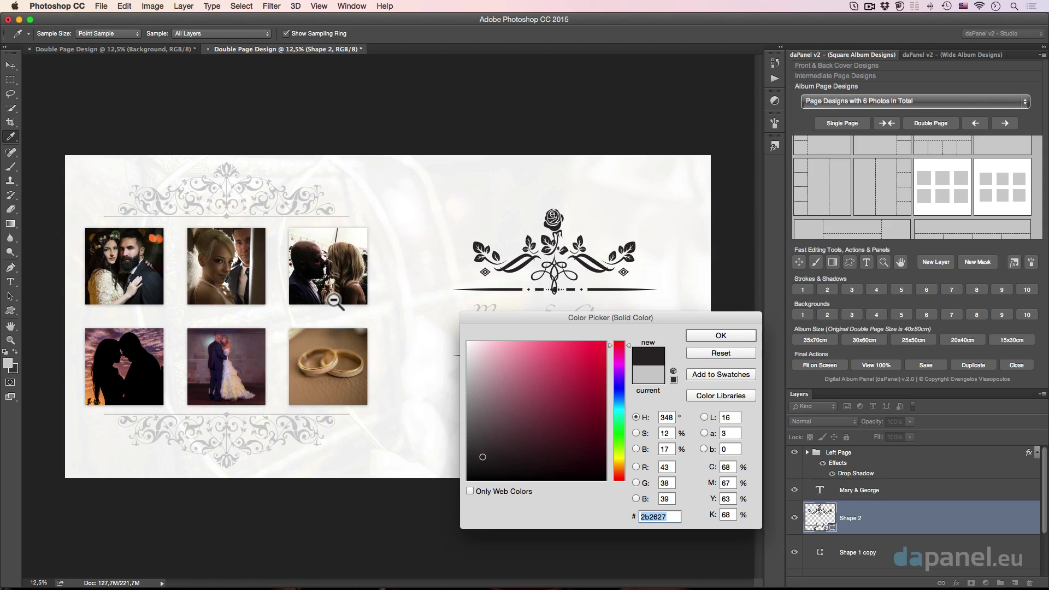
alt+super+click(335, 293)
alt+super+click(358, 289)
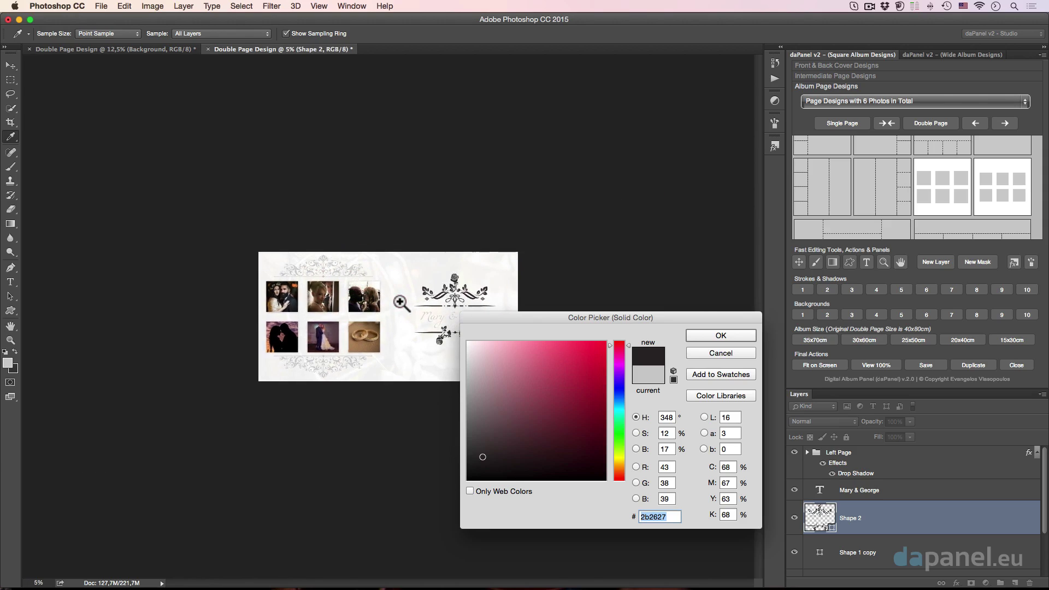
Confirm the charcoal ornament colour, lower its opacity, and zoom around the names
click(698, 349)
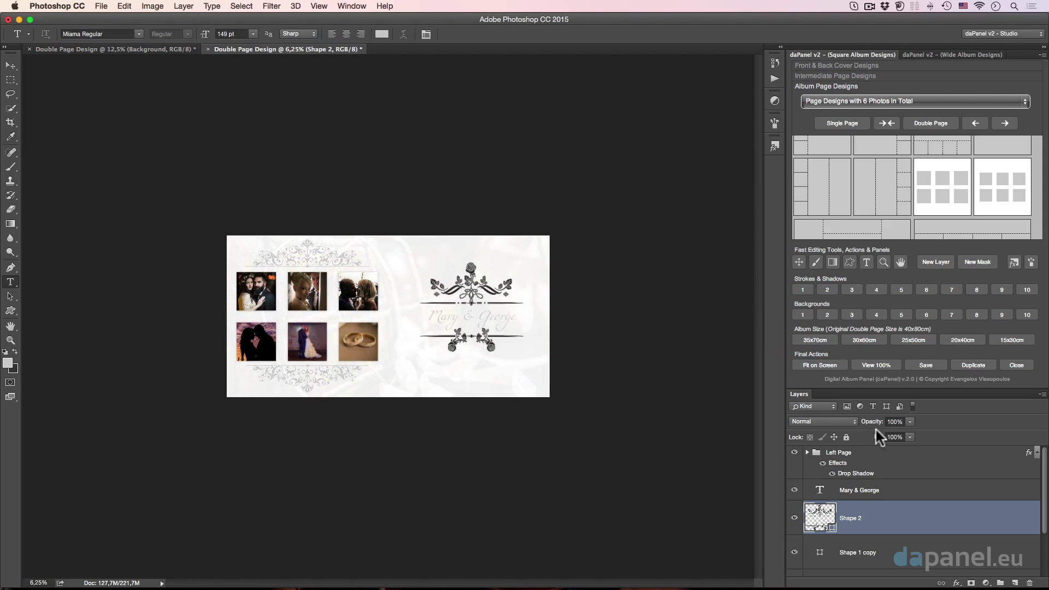
drag(875, 422, 832, 421)
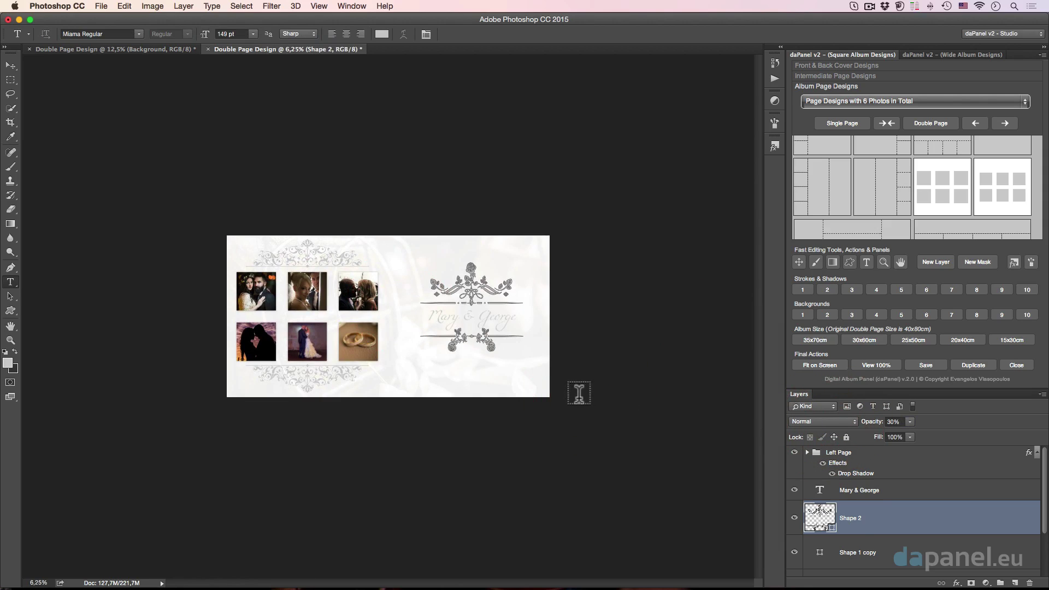
click(849, 552)
drag(499, 320, 537, 321)
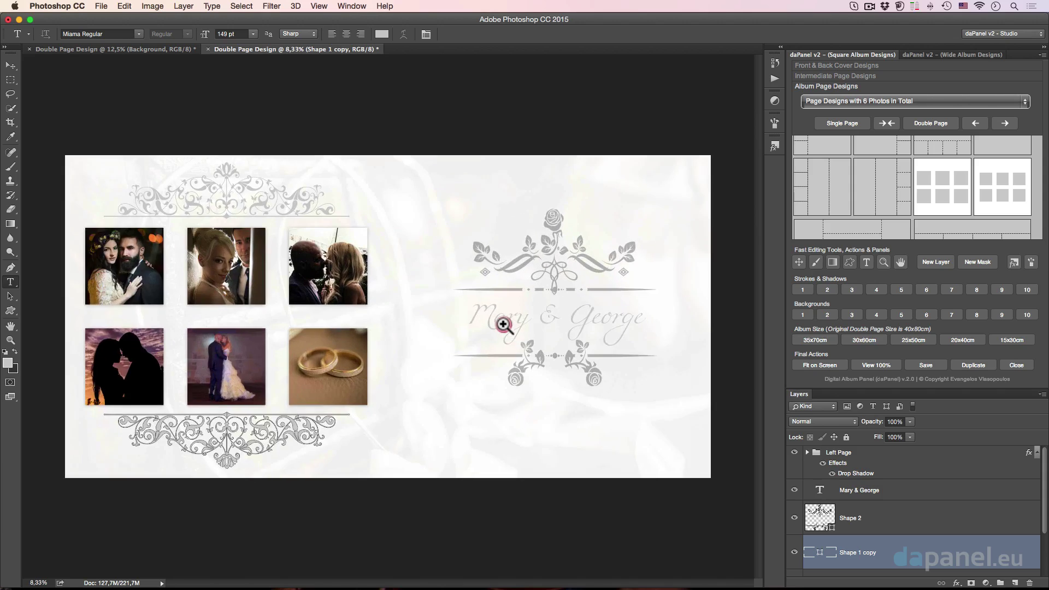
alt+click(536, 321)
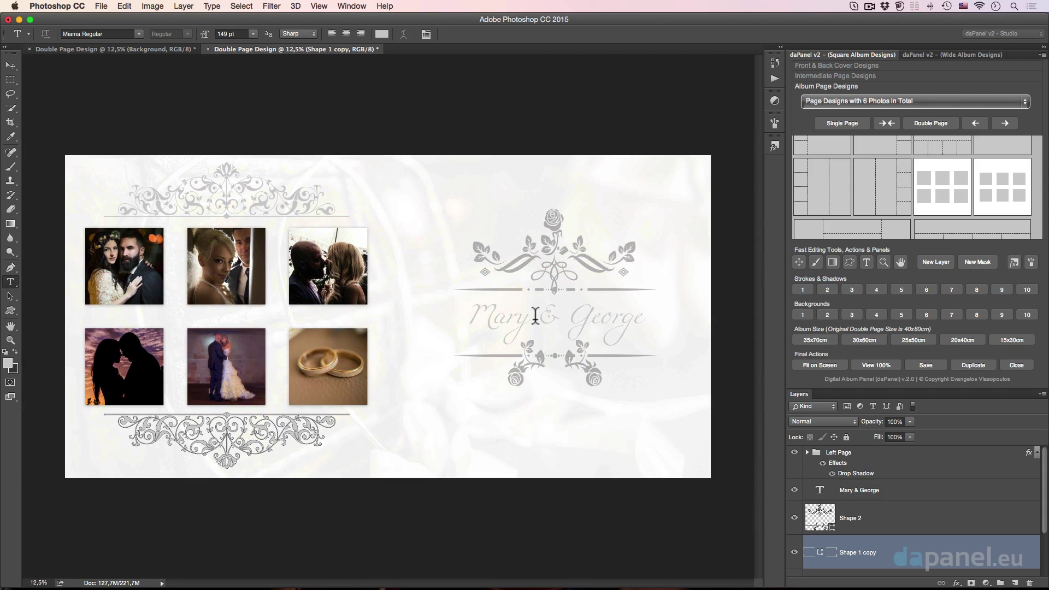
Revert through History to the Apply Style state right after the drop shadow
click(775, 63)
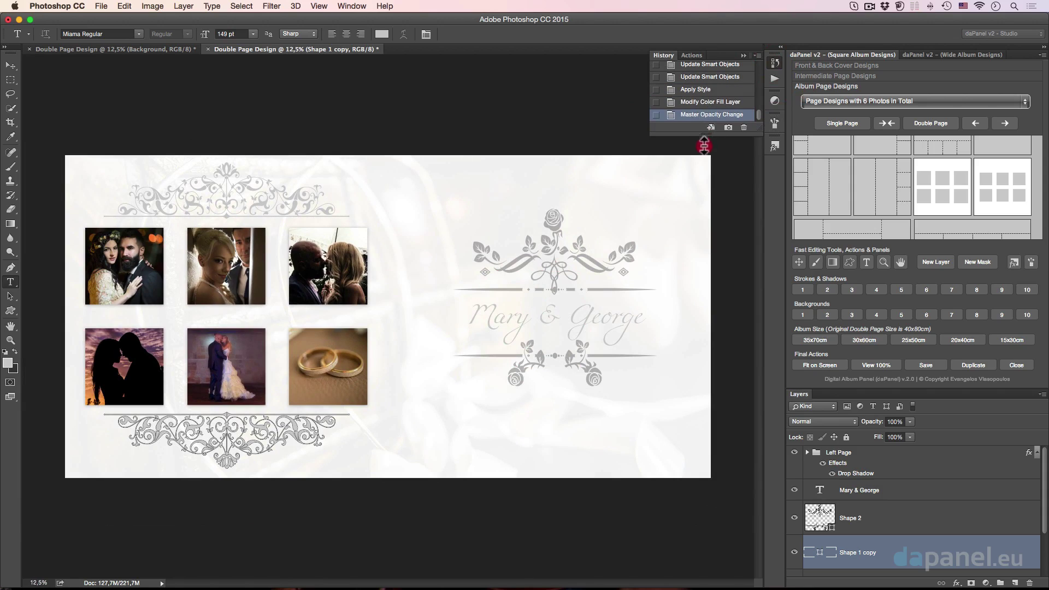
drag(707, 119, 711, 197)
click(693, 66)
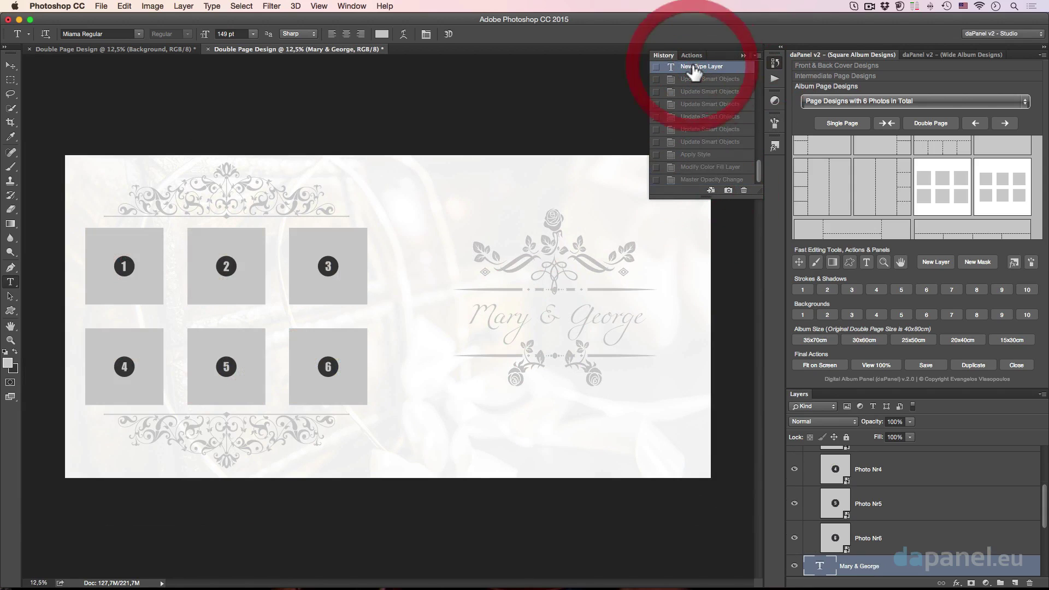
click(699, 154)
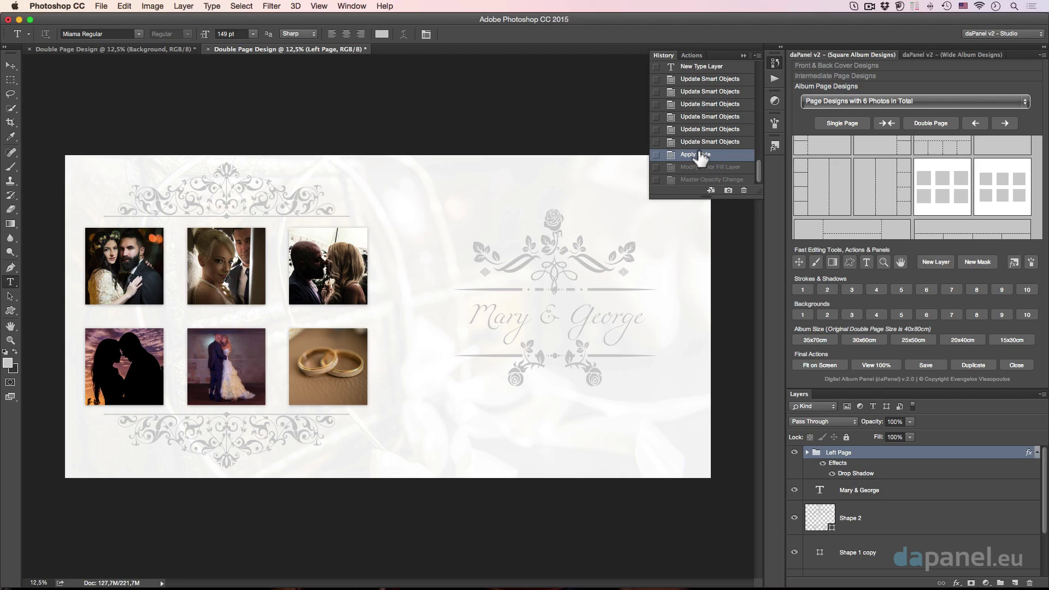
click(705, 143)
click(705, 154)
click(775, 63)
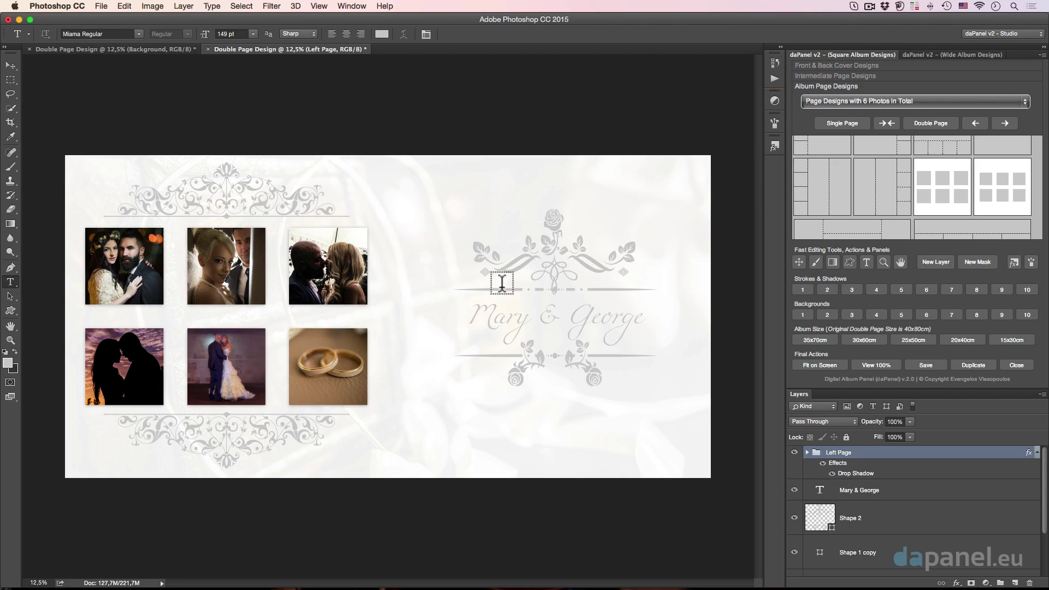
alt+super+click(482, 285)
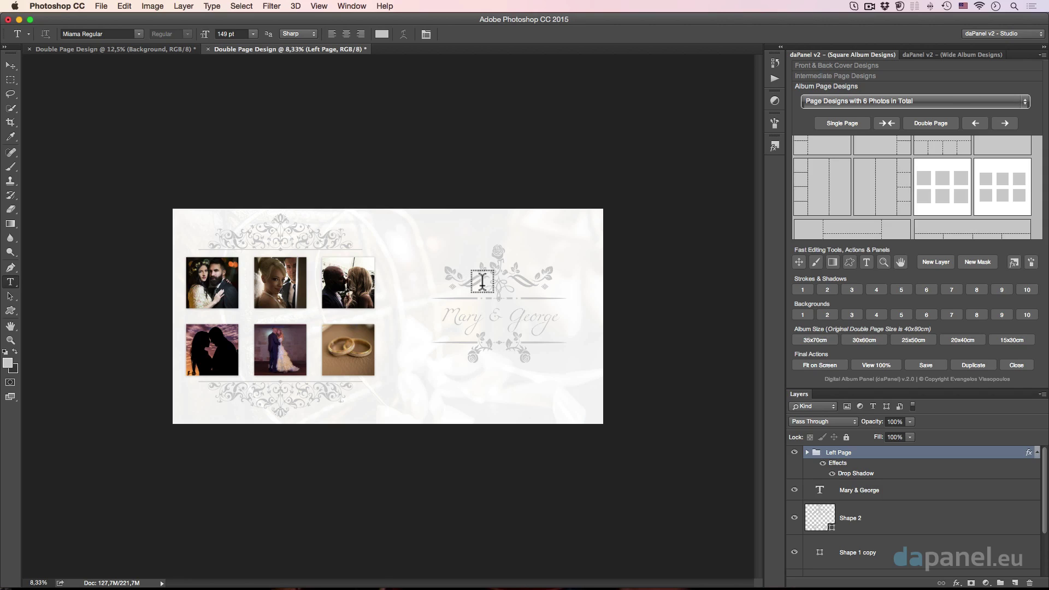
click(482, 282)
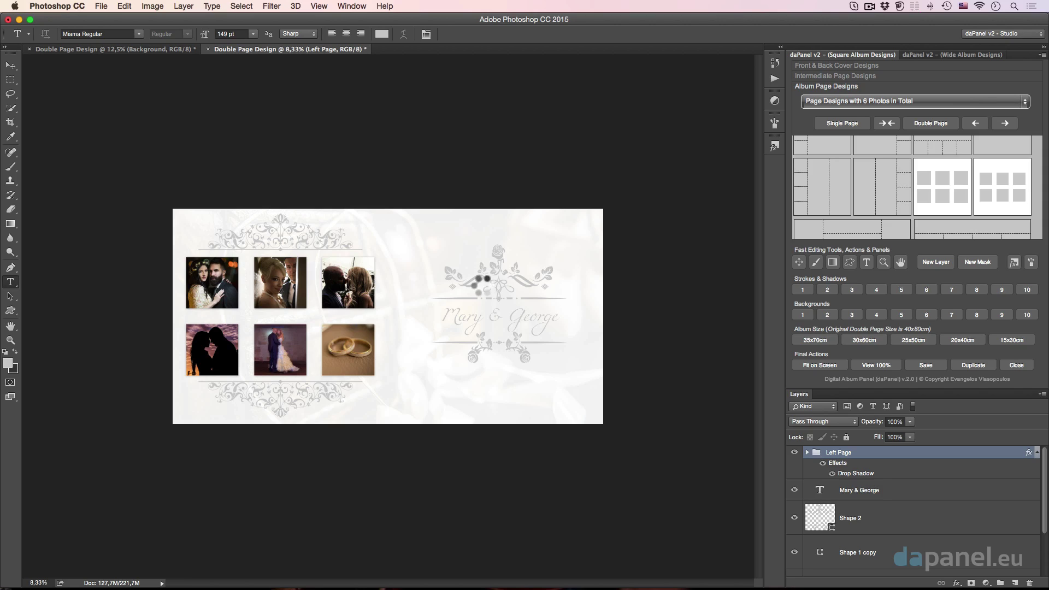